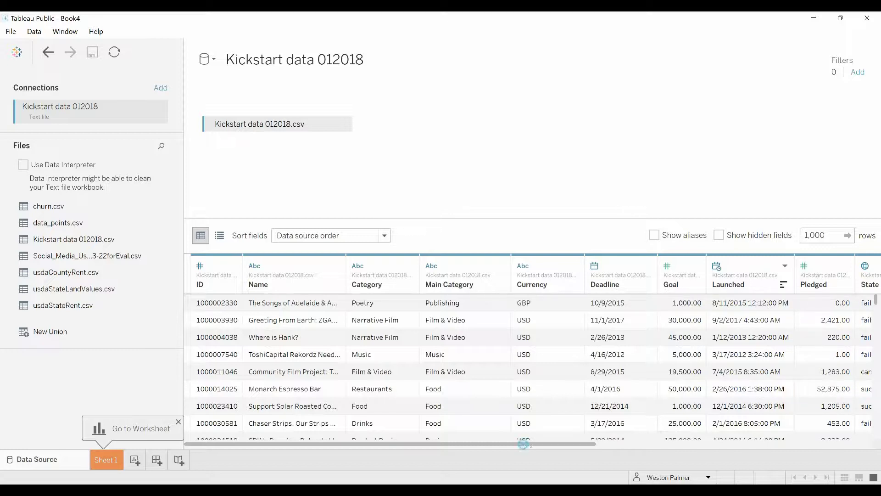
- Set the geographic role of the State column to None
left_click_drag(526, 442, 819, 443)
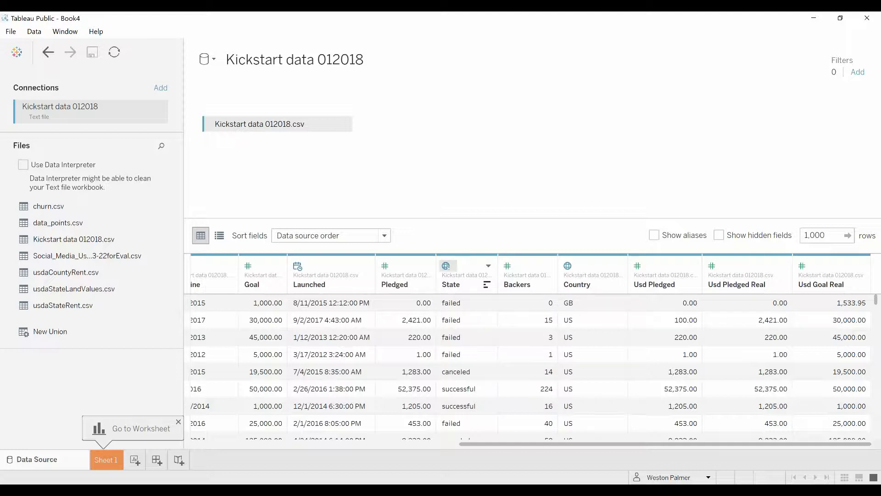
left_click(448, 267)
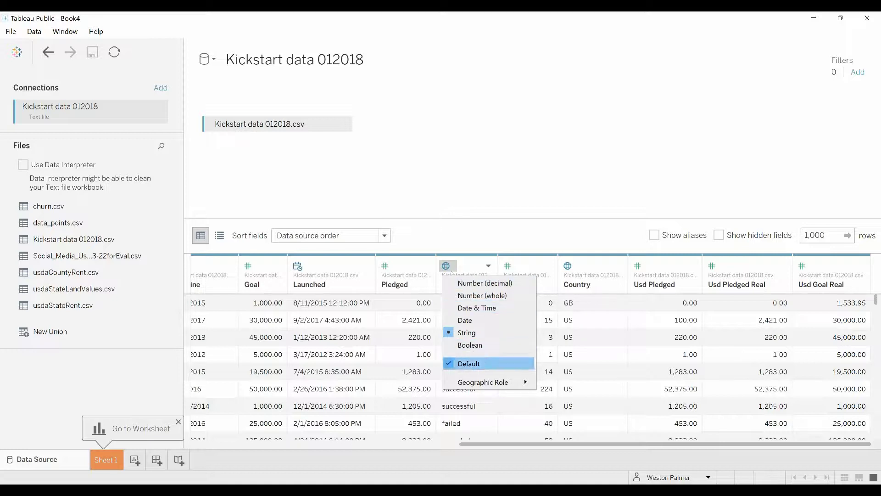
mouse_move(479, 383)
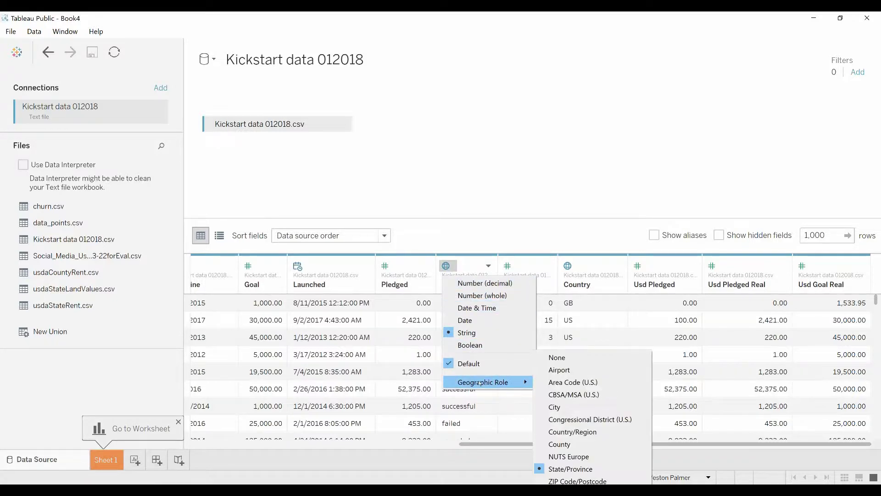
left_click(562, 359)
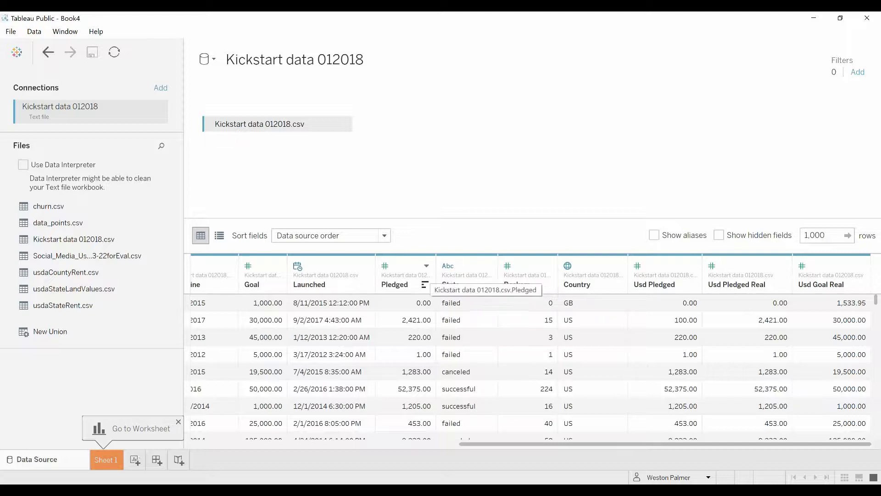
- Switch to Sheet 1 and list the Category dimension as the rows of the view
left_click(110, 462)
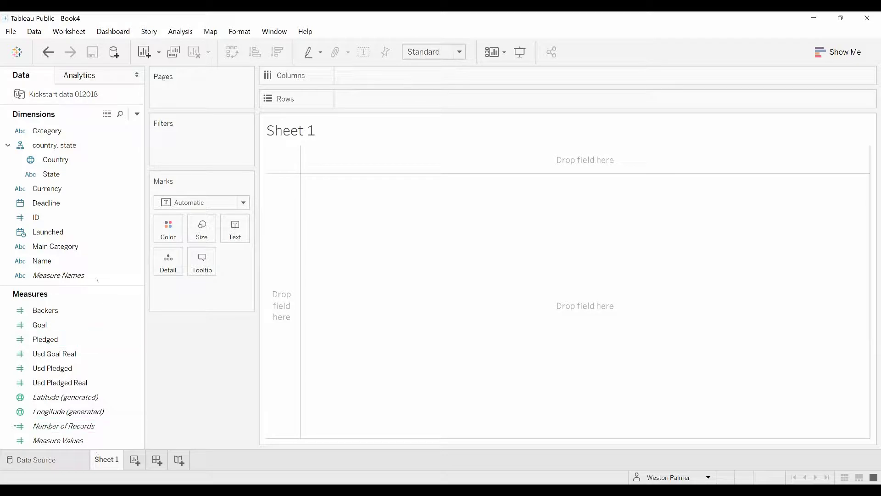
left_click(97, 264)
left_click(55, 251)
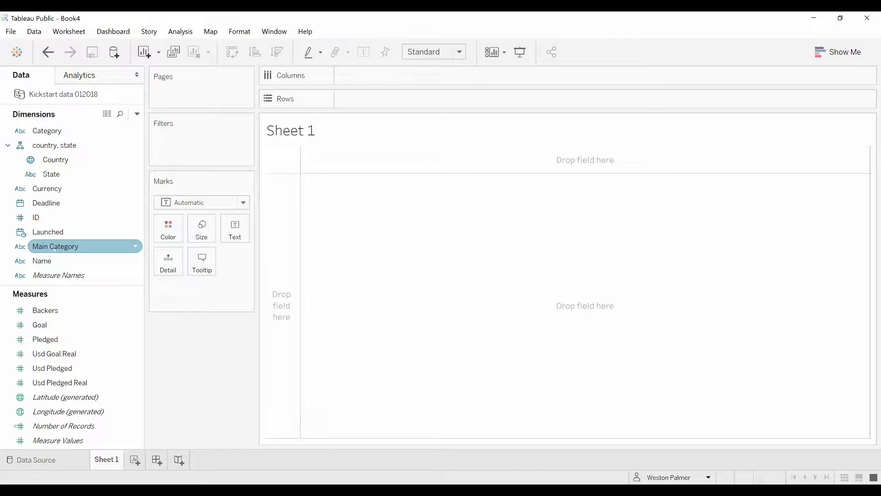
left_click_drag(46, 131, 282, 247)
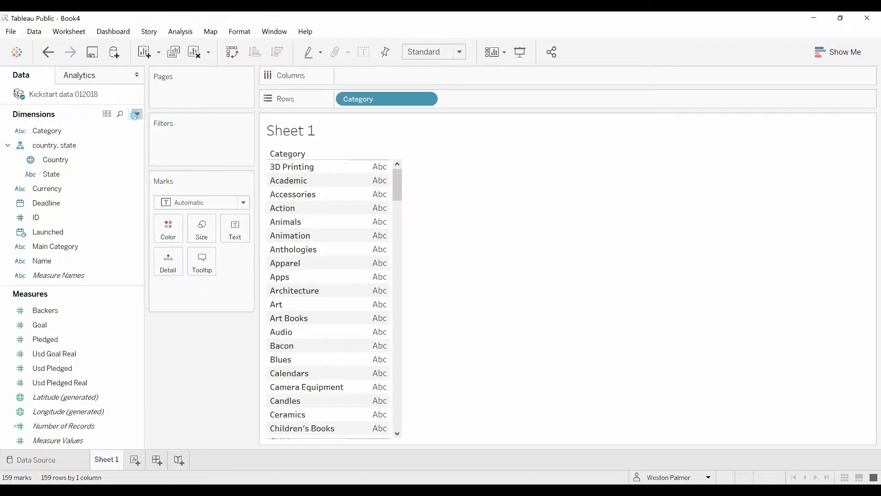
- Create a calculated field and name it Success Counter
left_click(136, 114)
left_click(126, 131)
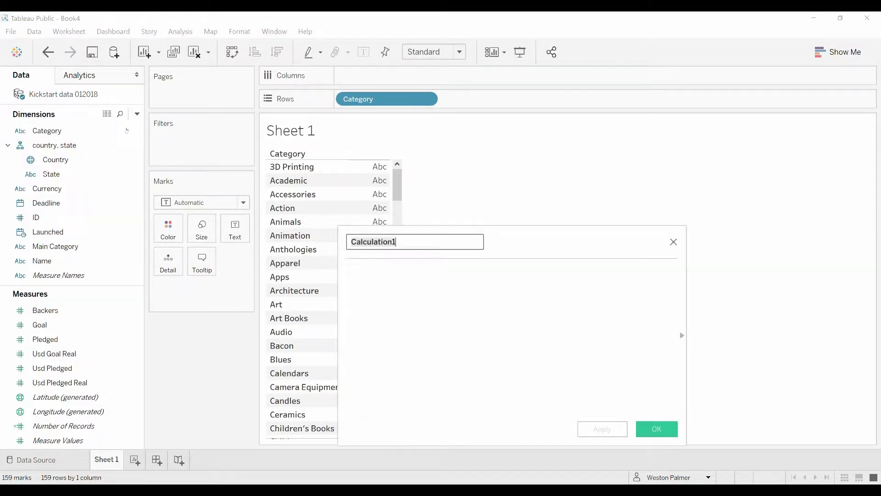
type("Success")
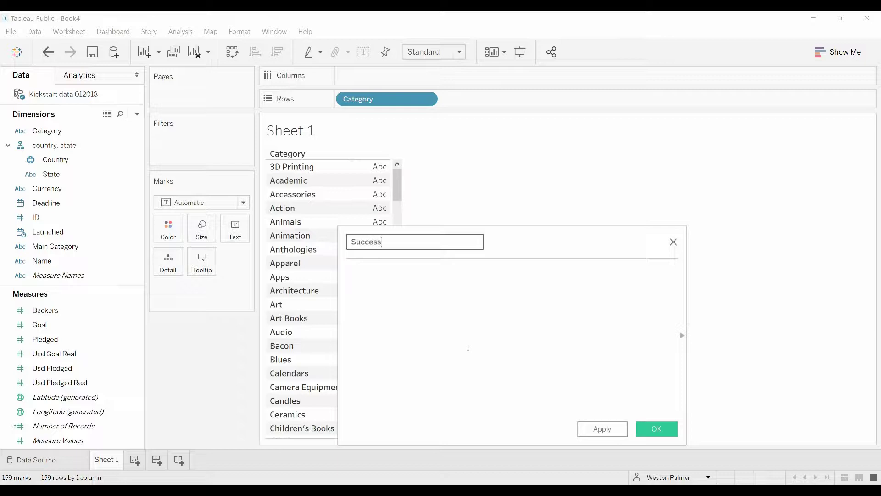
type(" Counter")
key("Tab")
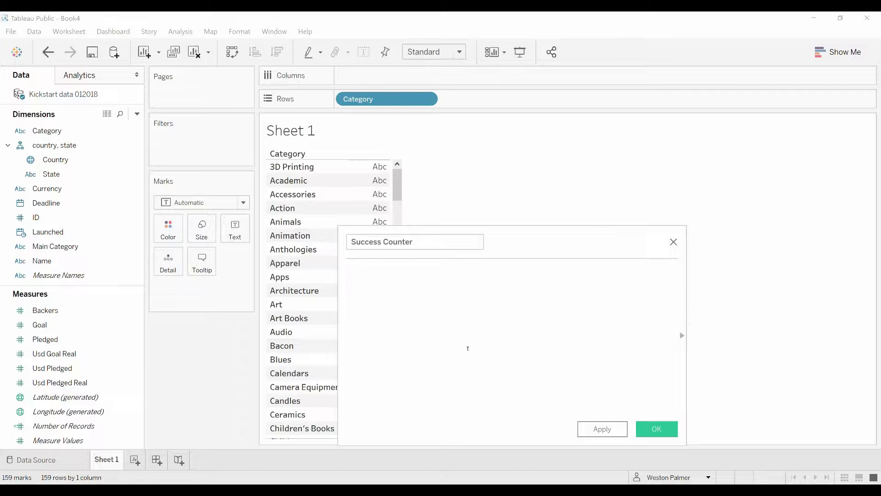
- Enter the Success Counter formula if [State]="Successful" then 1 ELSE NULL END, and save the calculation
type("if stat")
key("Return")
type("=\"Success")
type("ful")
type("\" then     ")
type("1 ")
type("ELSE     ")
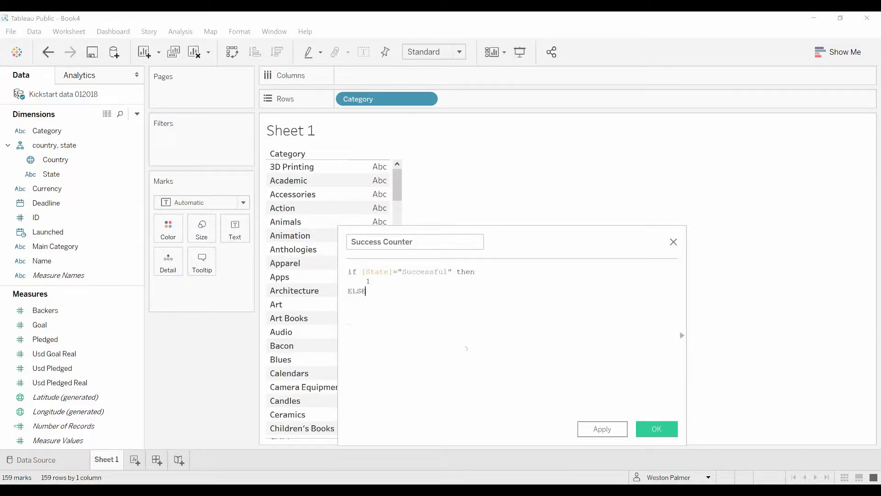
type("NULL")
key("Return")
type("END")
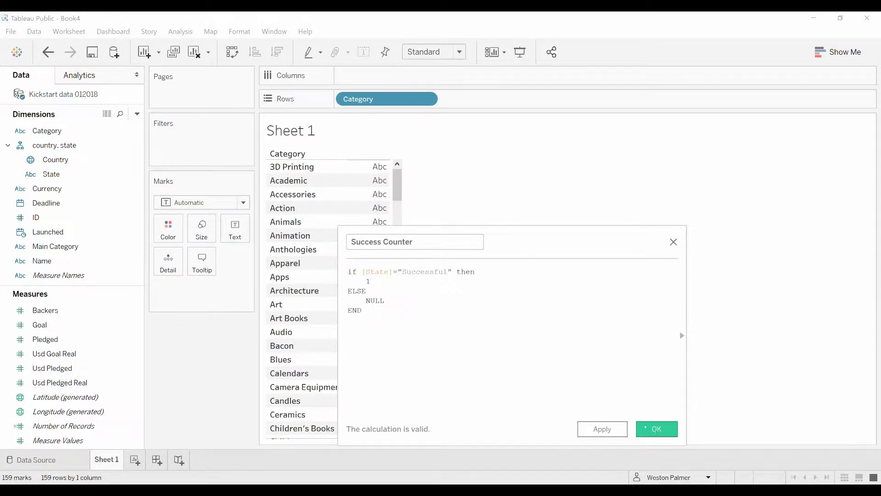
left_click(656, 428)
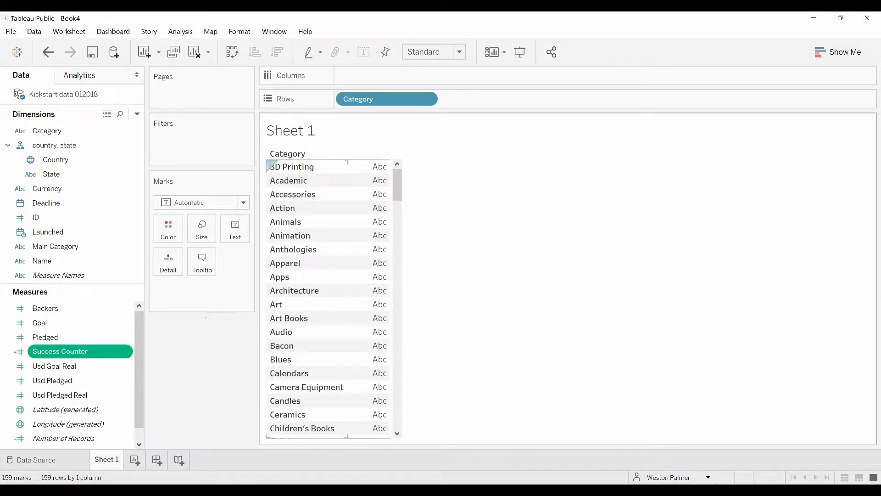
- Create a second calculated field and name it Success Percentage
left_click(137, 113)
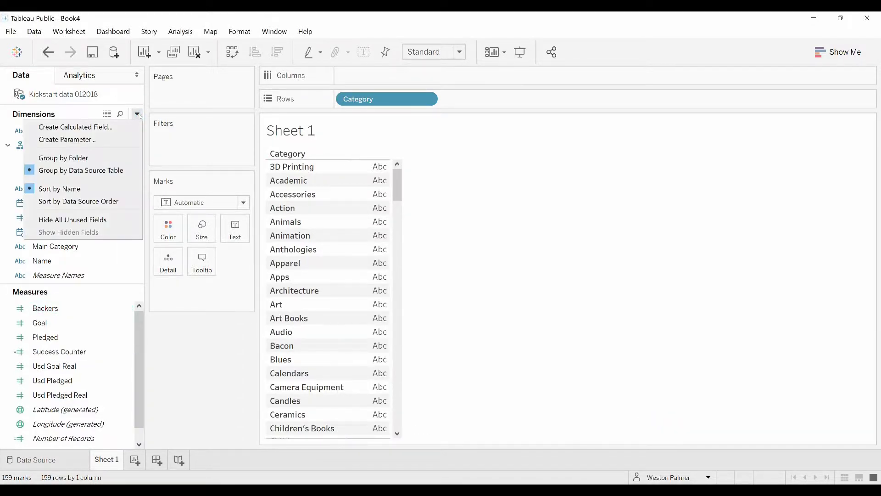
left_click(110, 127)
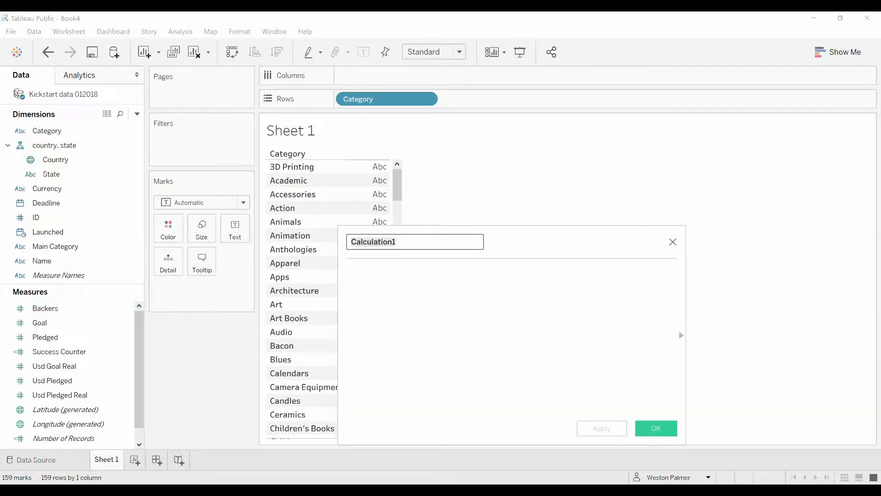
type("Success")
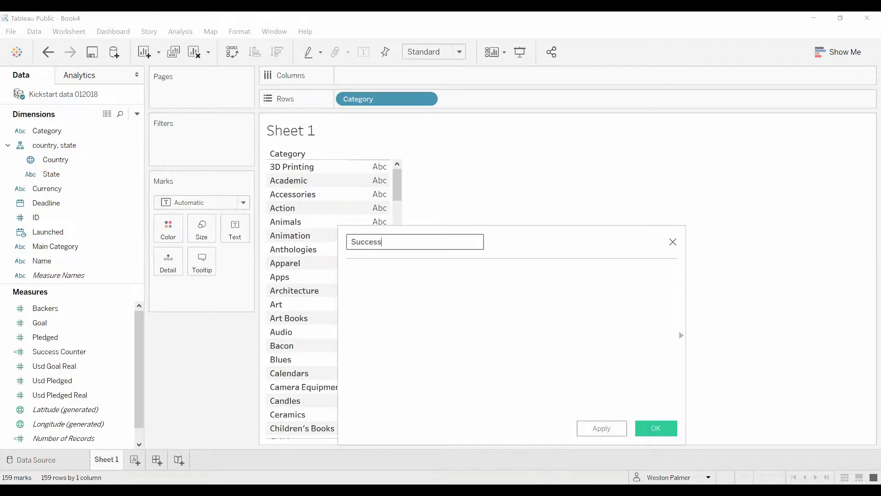
type(" Percentage")
left_click(381, 291)
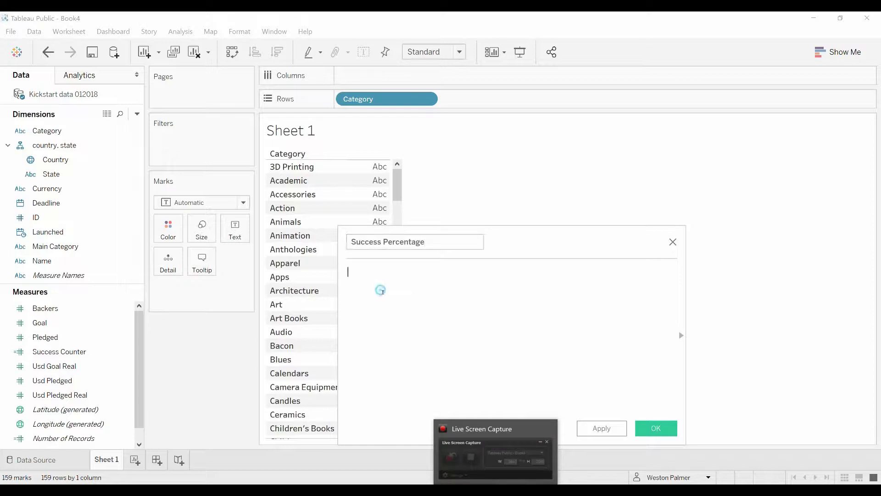
- Enter the Success Percentage formula sum([Success Counter]) / SUM([Number of Records]) and save the calculation
type("sum")
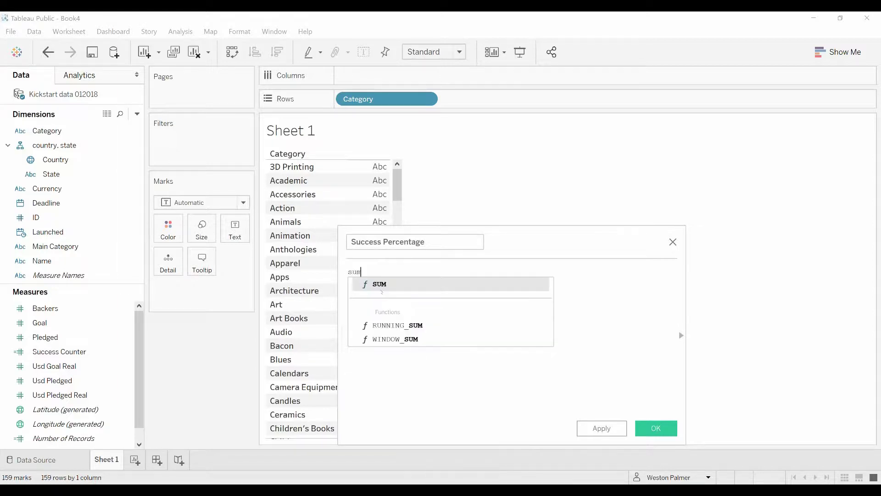
type("(")
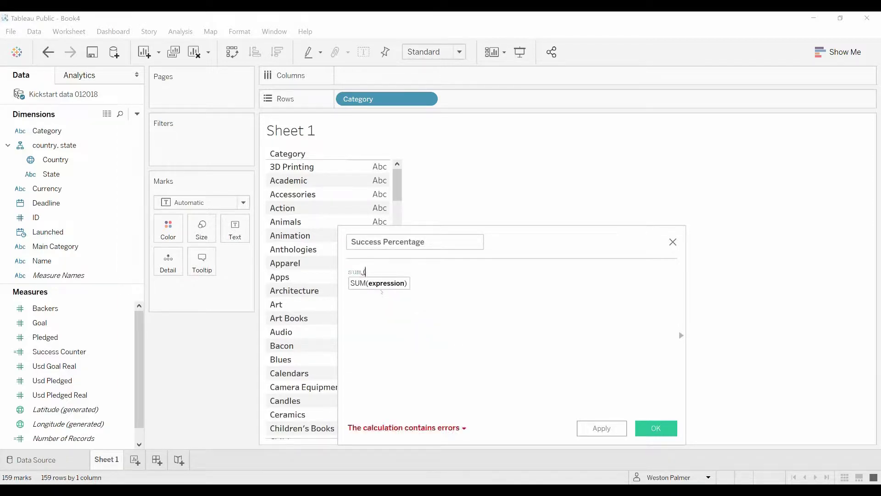
type("[Success Counter]")
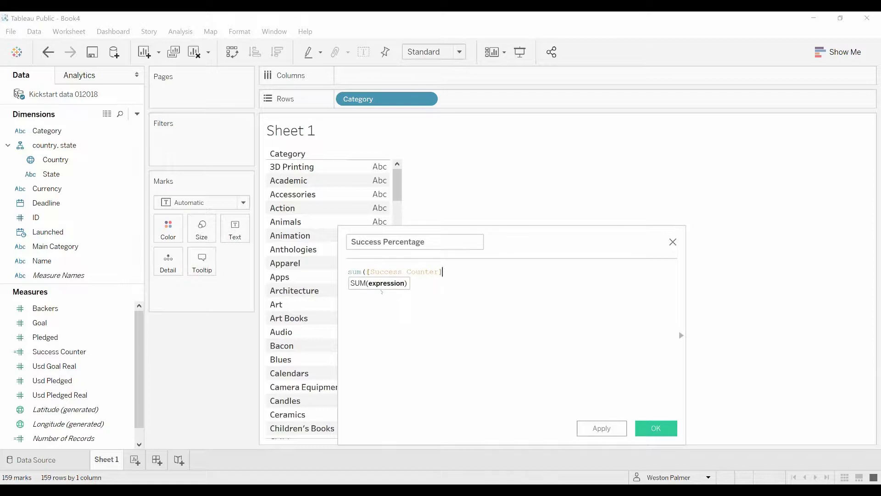
type(") / ")
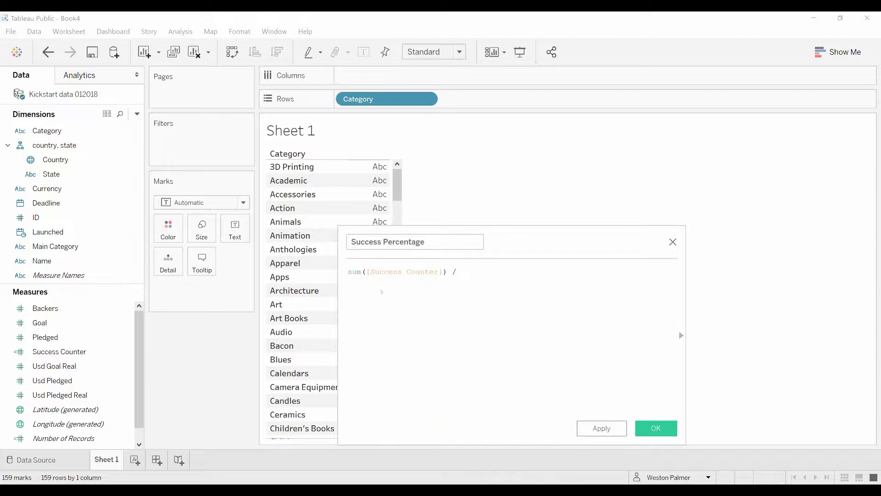
type("sum")
key("Return")
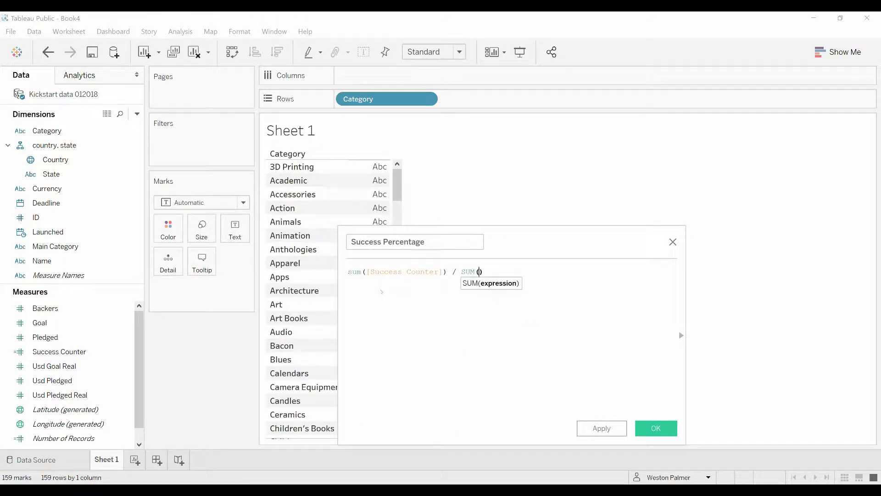
type("num")
key("Return")
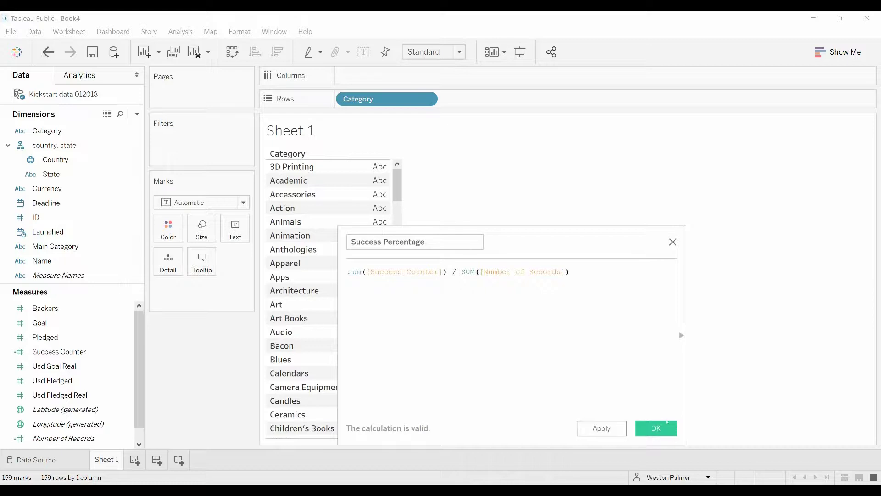
left_click(656, 427)
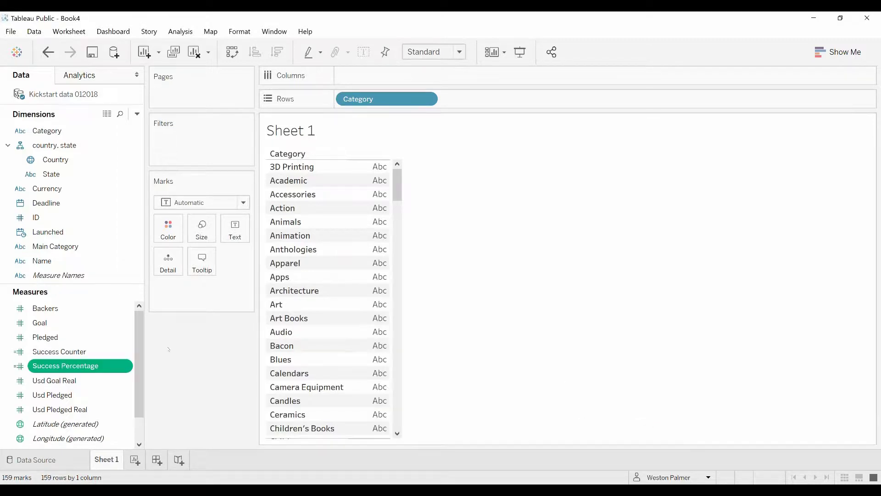
- Add the Success Percentage and Success Counter measures as value columns of the category table
left_click_drag(79, 370, 330, 225)
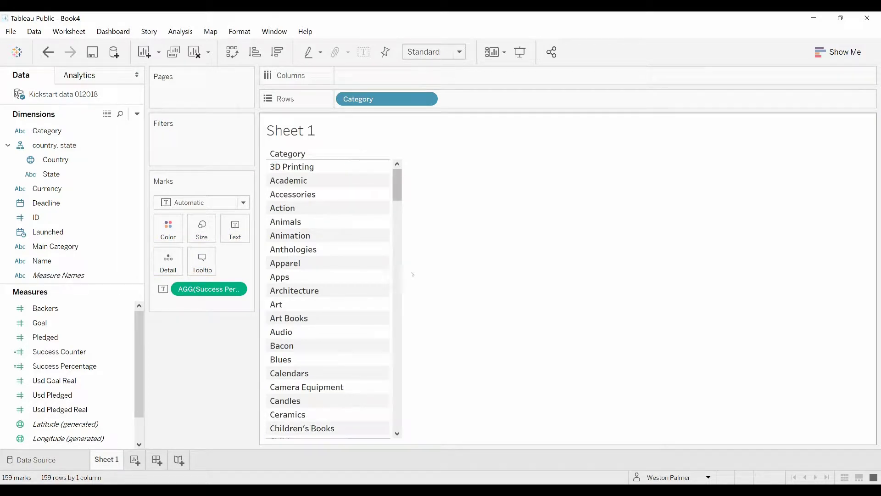
mouse_move(369, 274)
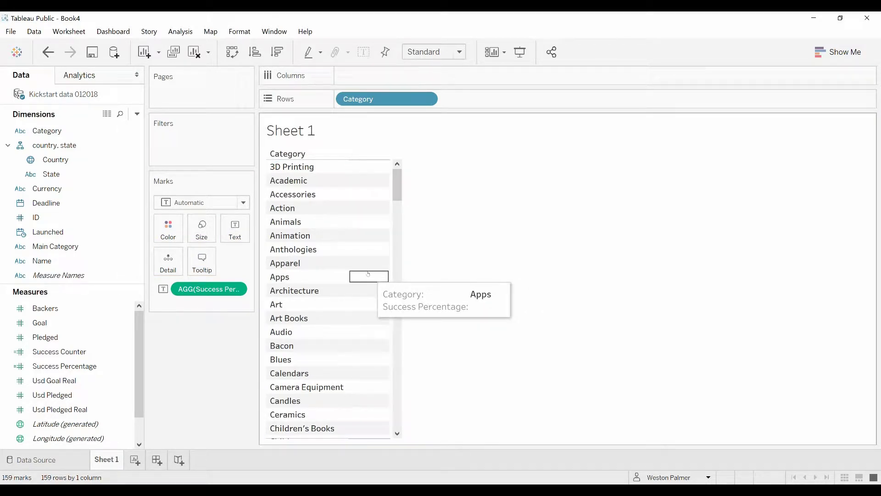
left_click(49, 370)
left_click_drag(62, 352, 360, 270)
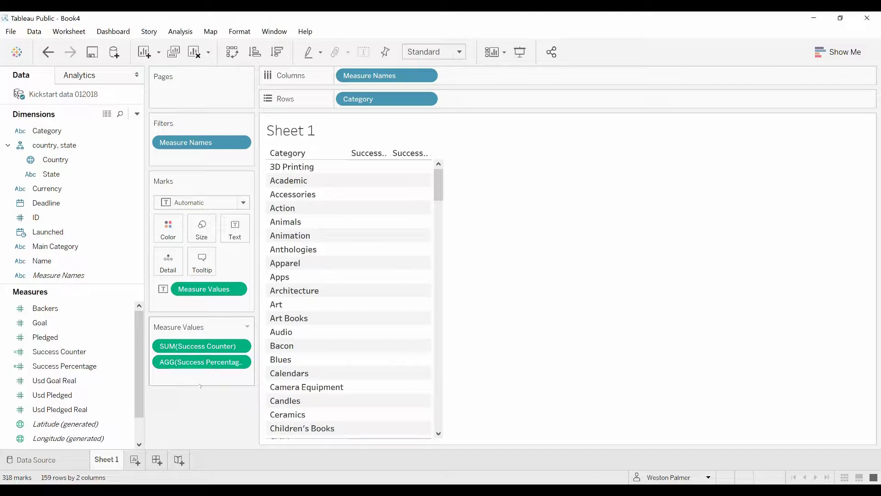
- Review the Success Counter formula and close it without changes
left_click(125, 352)
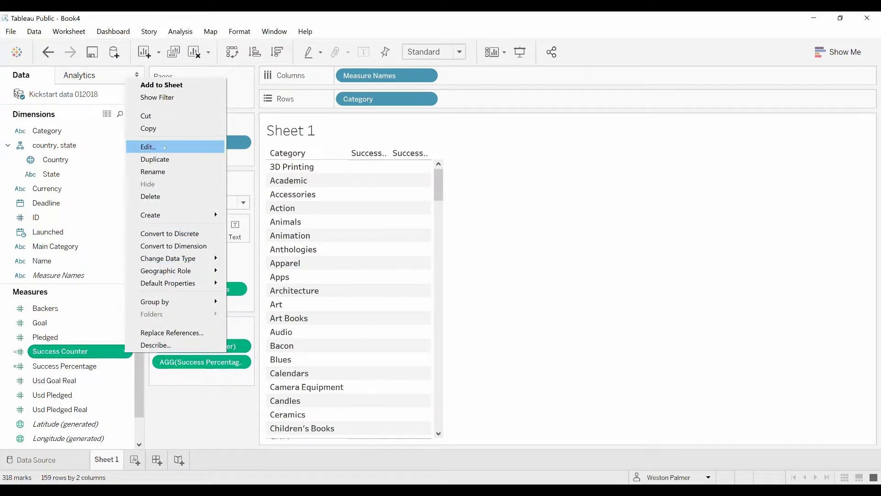
left_click(151, 147)
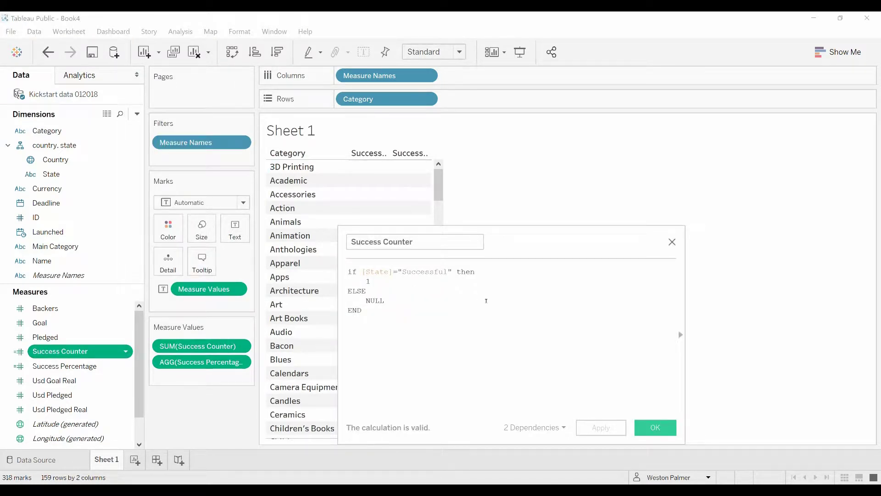
left_click(656, 428)
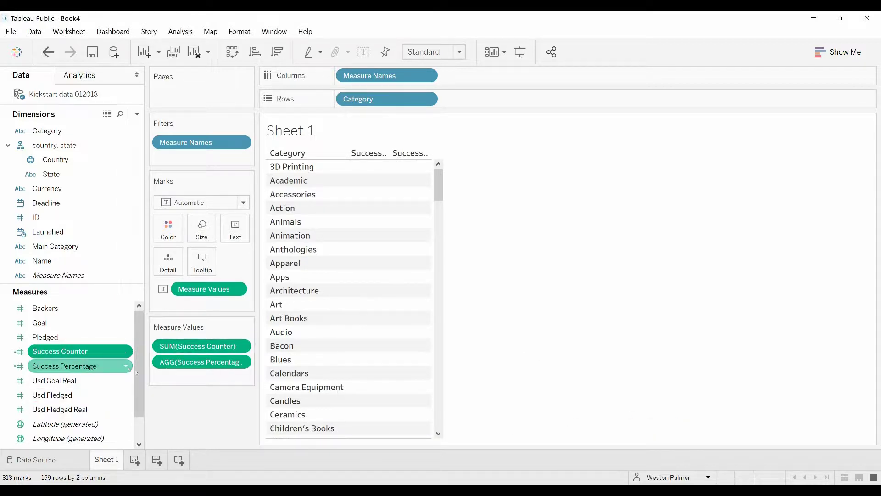
- Add Number of Records between the two success measures and split the columns by State
scroll(73, 414, "down", 1)
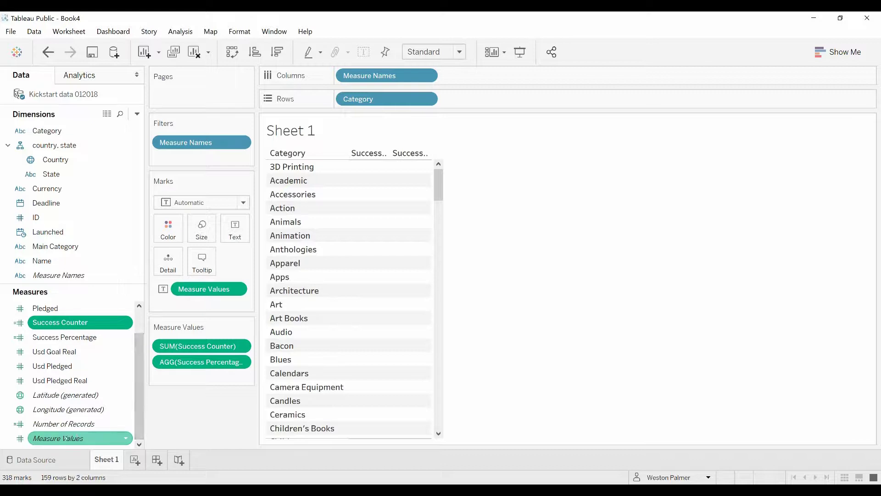
left_click_drag(69, 424, 189, 358)
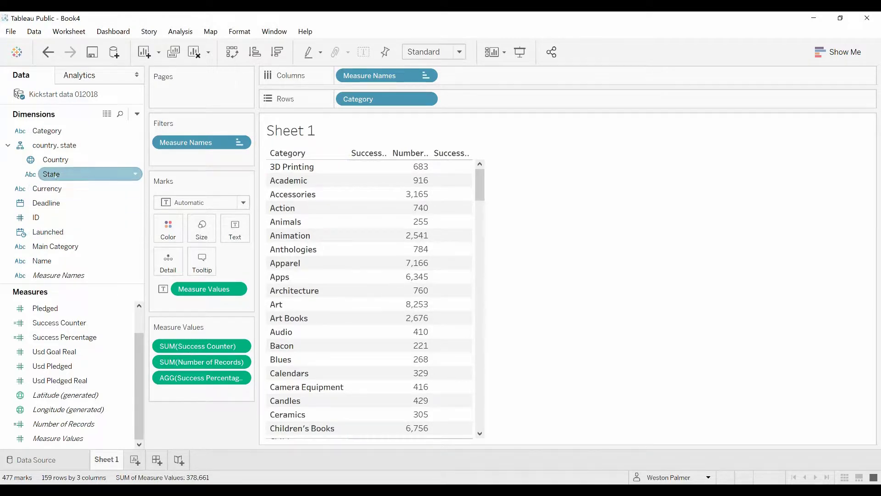
left_click_drag(51, 174, 483, 78)
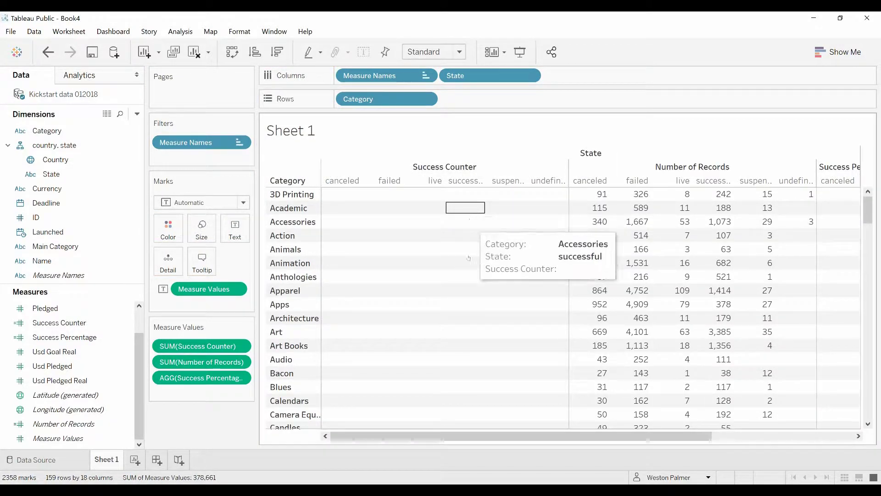
- Correct the Success Counter formula to compare [State] with lowercase "successful" and save the calculation
left_click(125, 322)
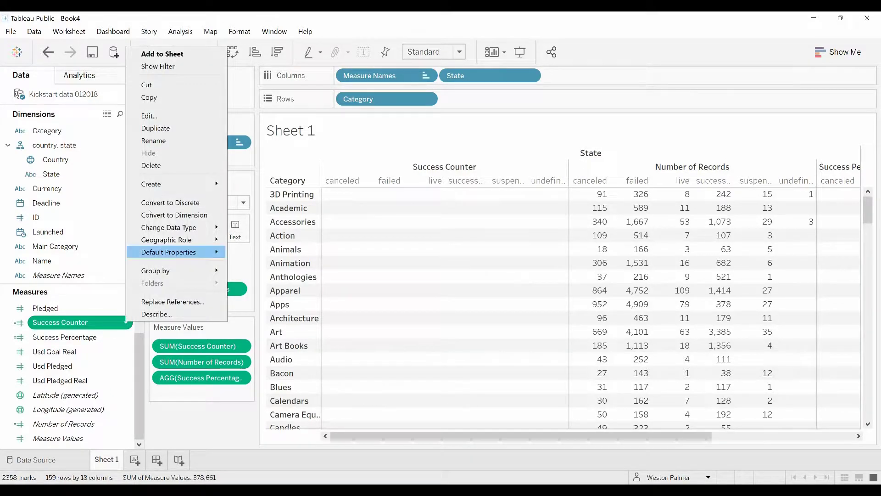
left_click(162, 116)
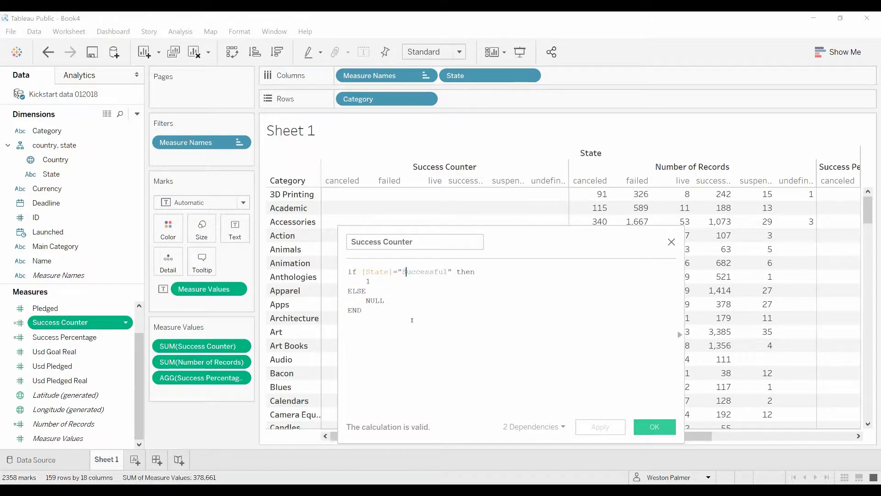
key("Delete")
type("s")
left_click(420, 300)
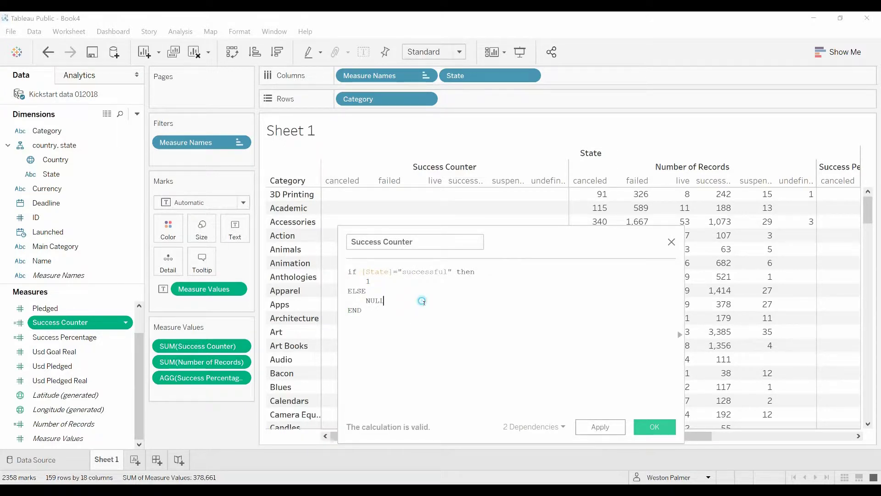
left_click(610, 427)
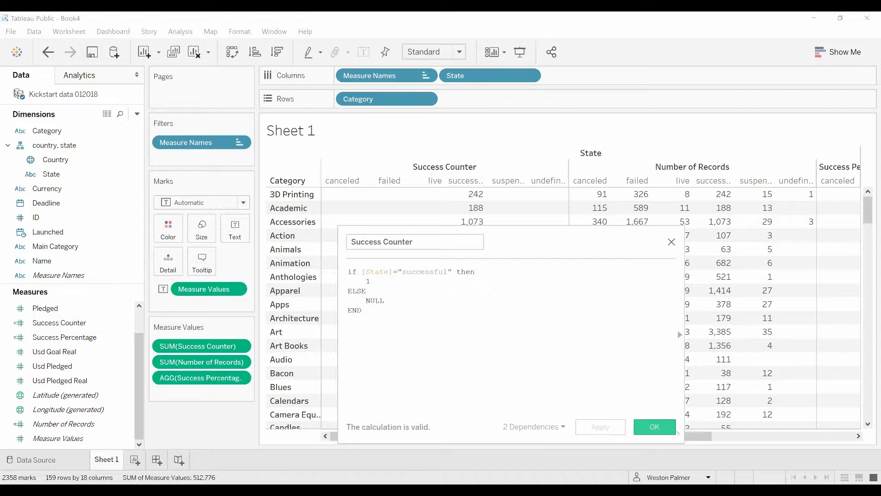
left_click(654, 427)
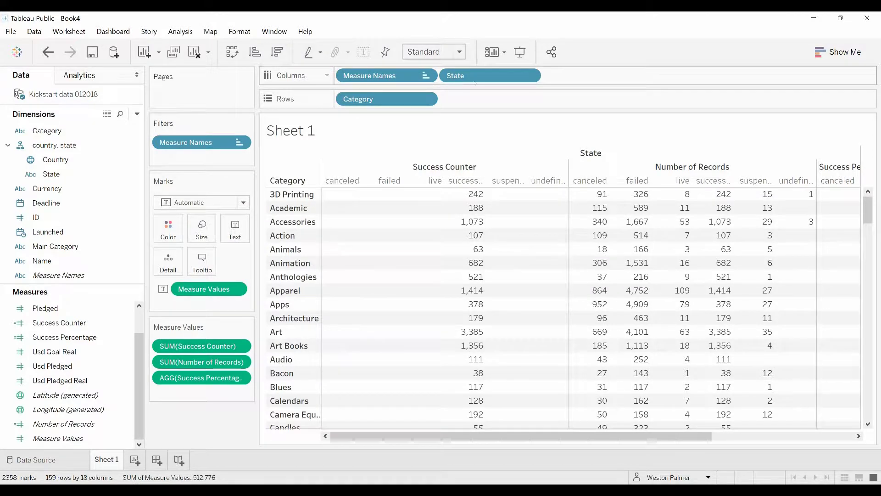
- Remove State from the columns and set the default number format of Success Percentage to percentage with 1 decimal place
left_click_drag(464, 75, 192, 426)
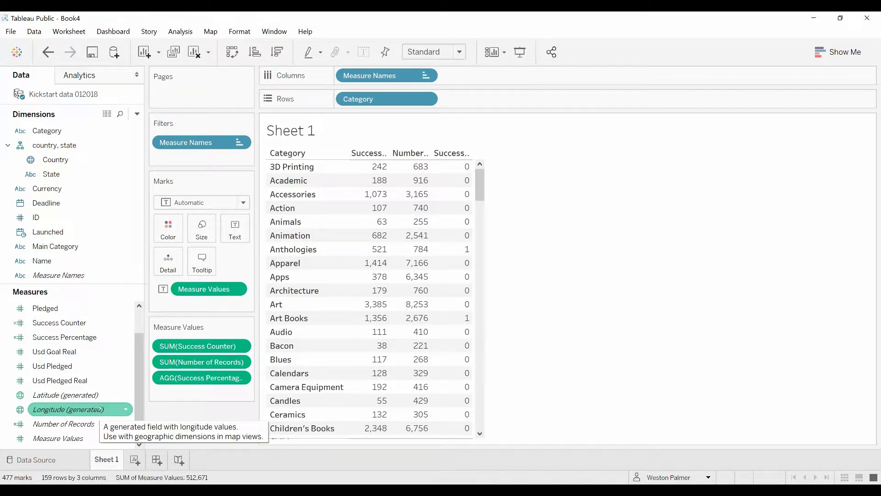
left_click(125, 337)
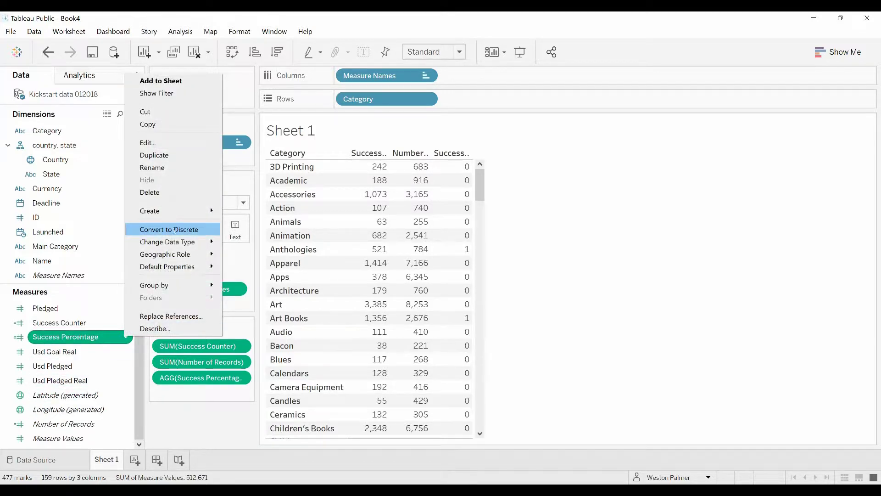
mouse_move(192, 267)
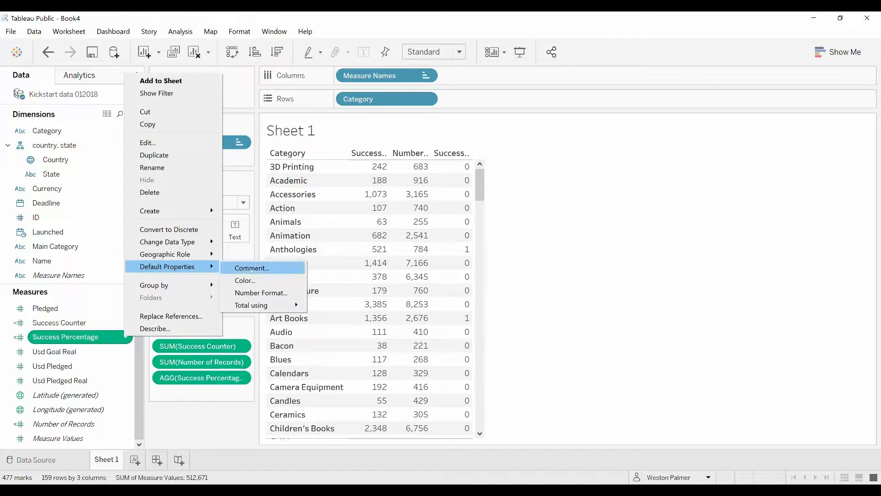
left_click(262, 292)
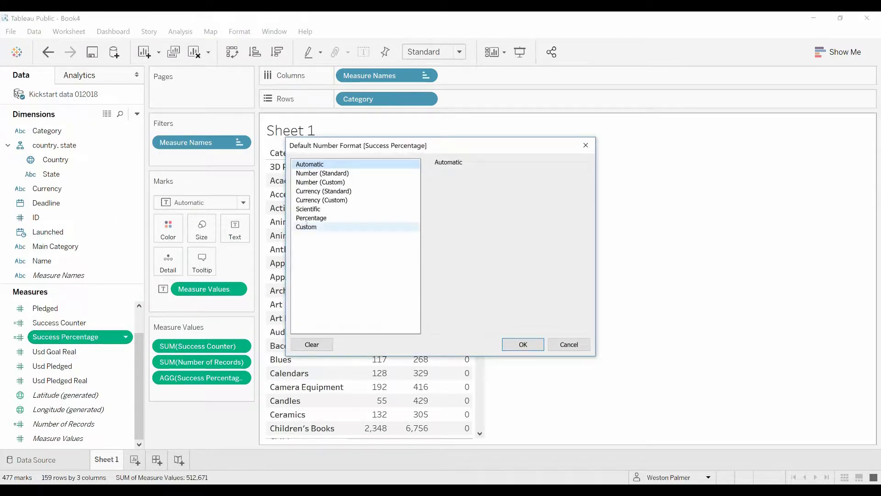
left_click(348, 218)
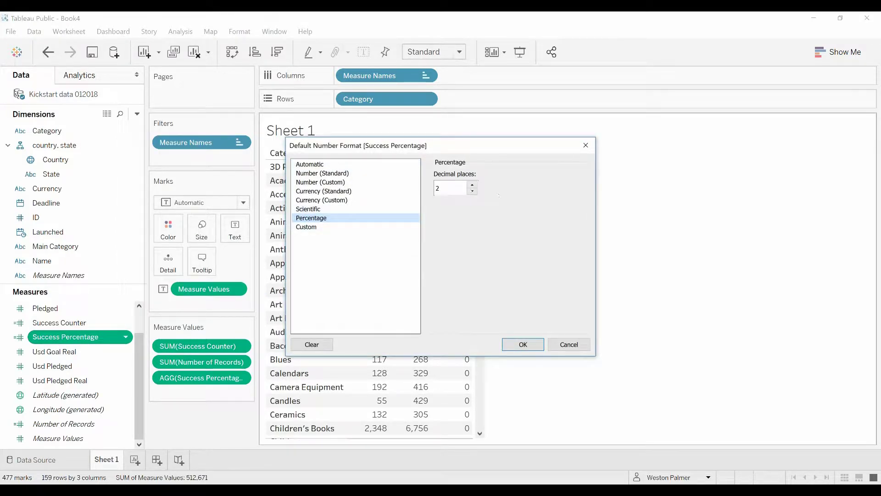
left_click(473, 191)
left_click(523, 344)
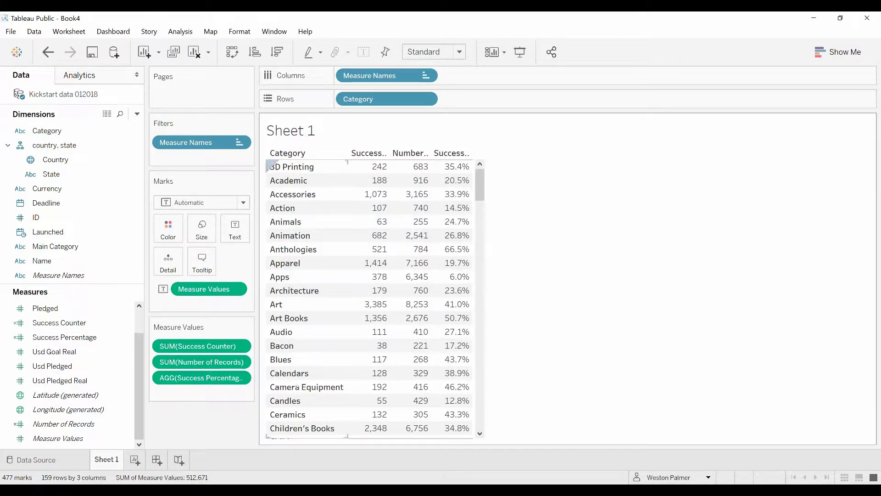
- Remove Number of Records and Success Counter from the table and sort Category in descending order by Success Percentage
left_click_drag(190, 363, 193, 423)
left_click_drag(202, 367, 202, 404)
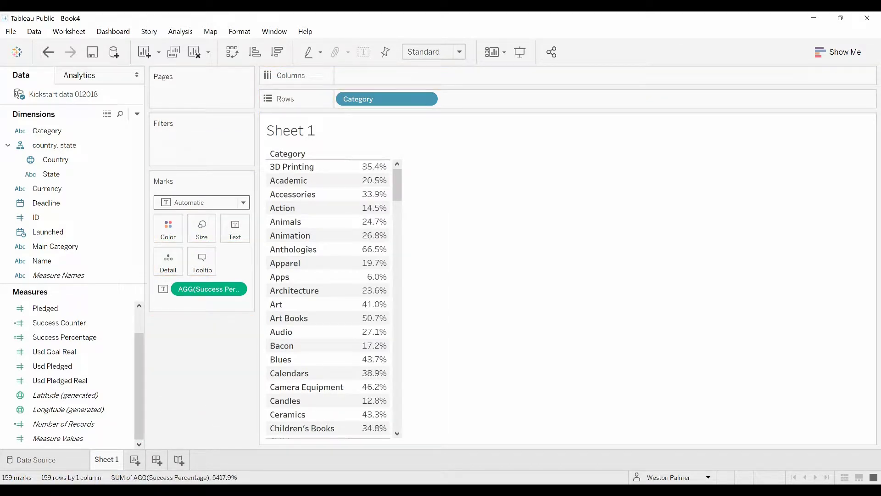
left_click(426, 99)
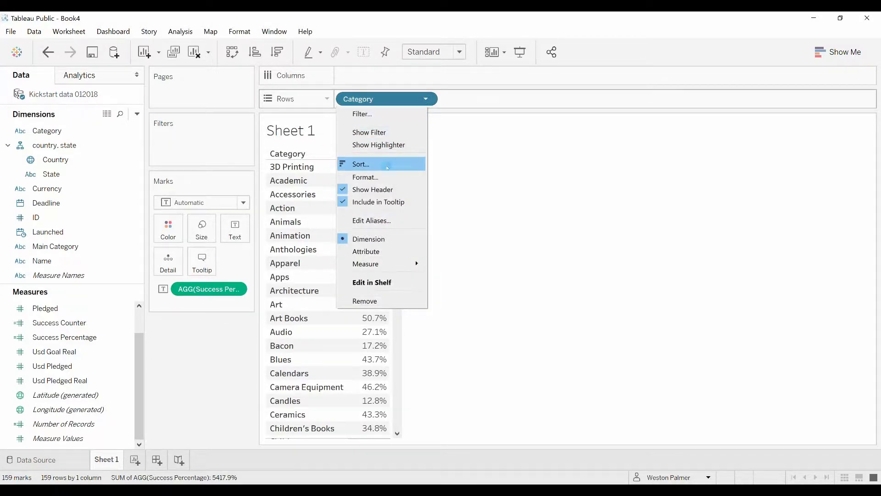
left_click(386, 165)
left_click(292, 138)
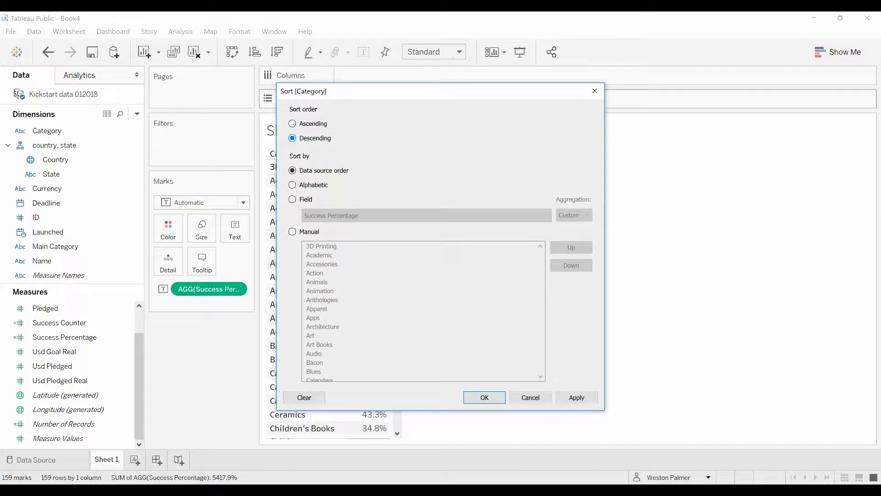
left_click(293, 199)
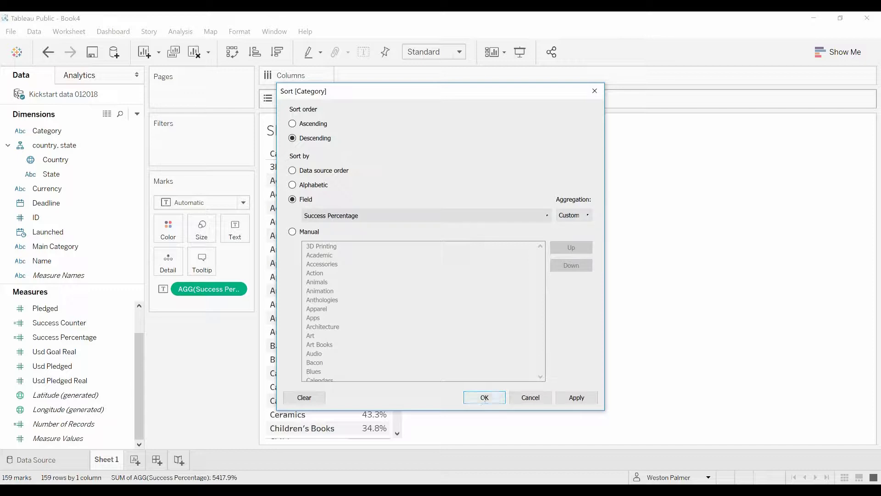
left_click(485, 397)
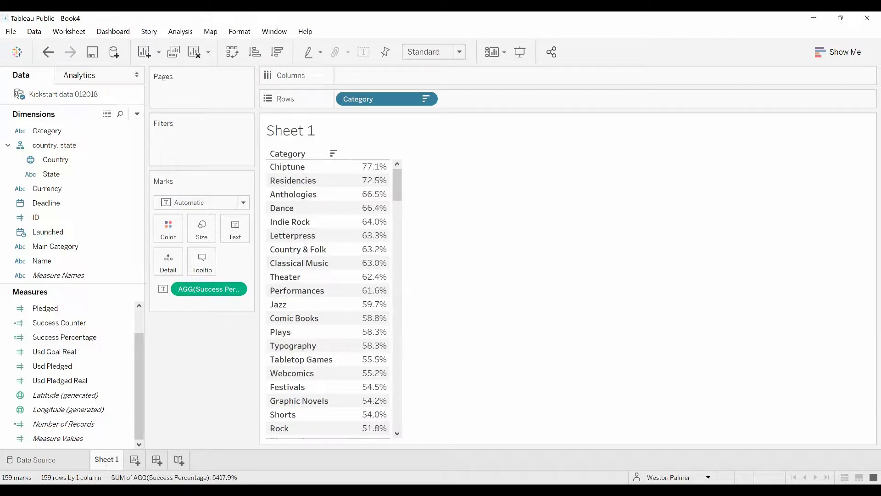
- Rename Sheet 1 as Category Success and duplicate the worksheet
double_click(106, 459)
type("Categor")
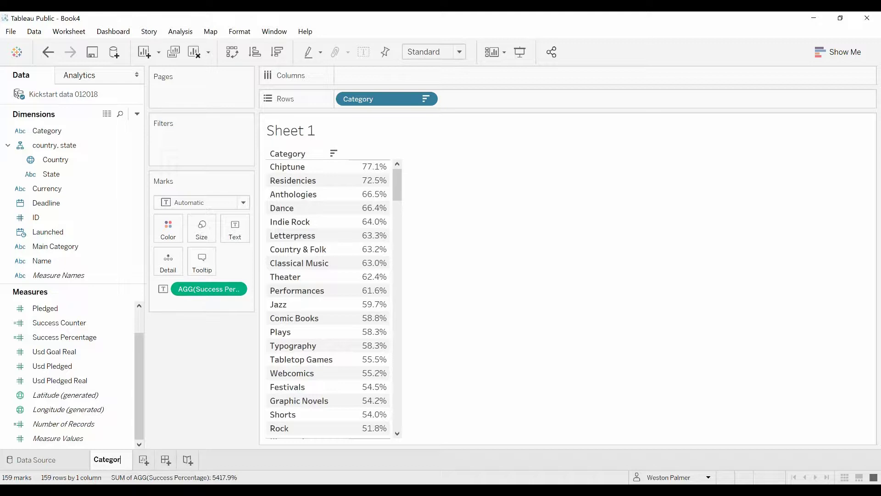
type("y Success")
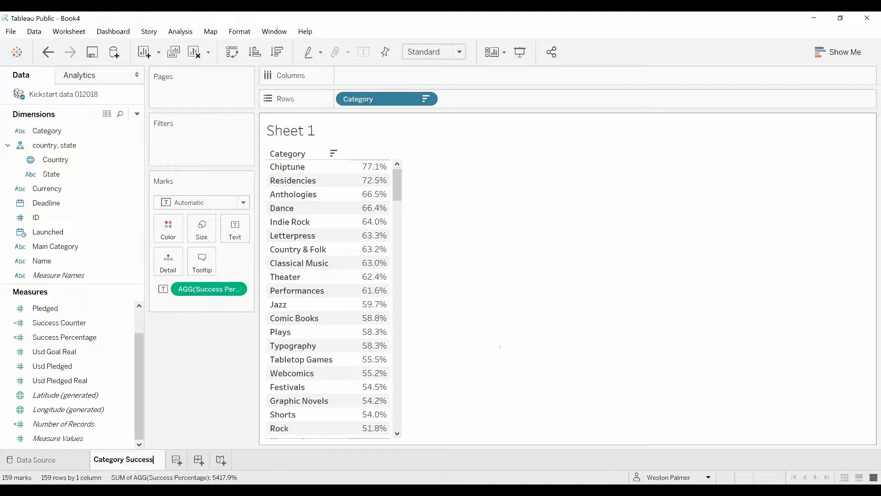
left_click(482, 331)
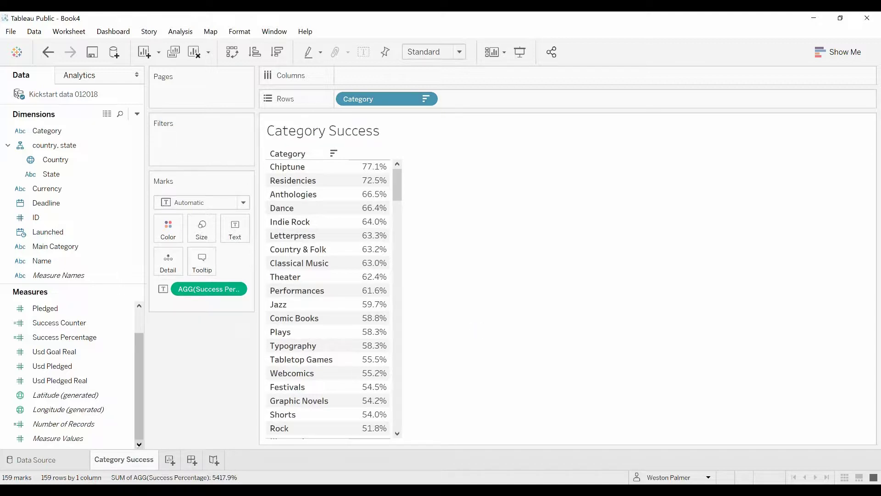
right_click(137, 458)
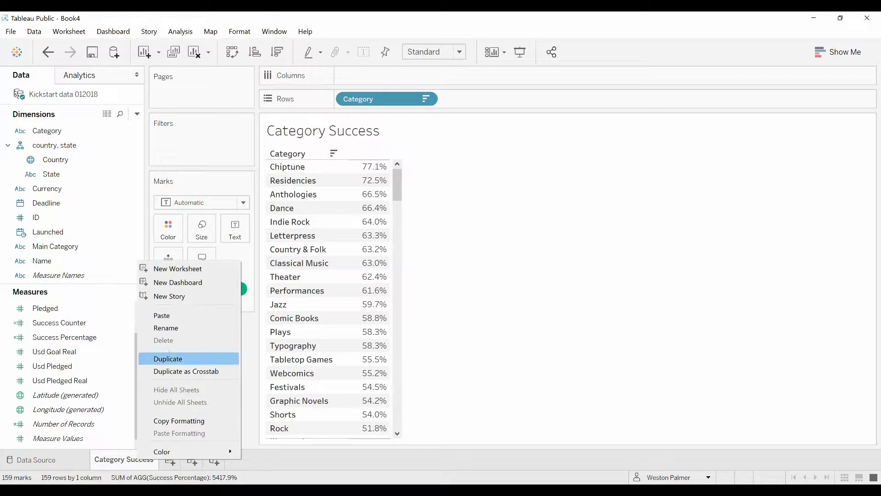
left_click(175, 359)
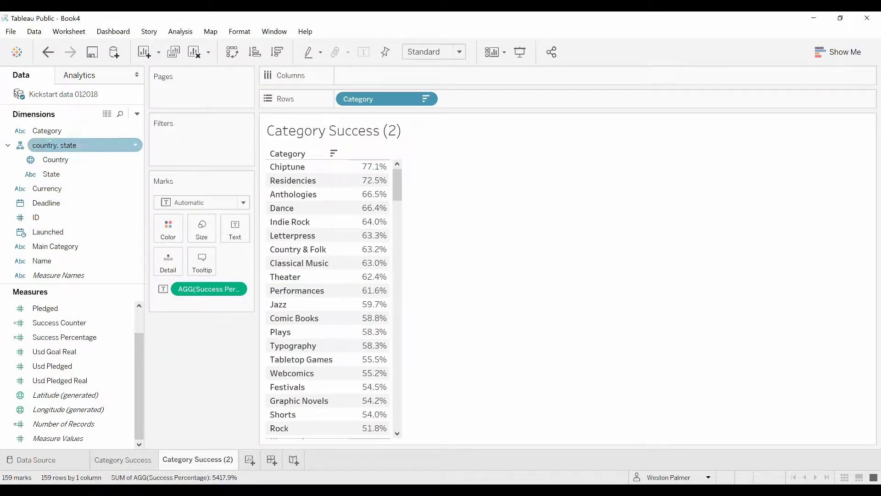
- Add Main Category before Category in the rows of the duplicated worksheet
left_click_drag(49, 133, 344, 102)
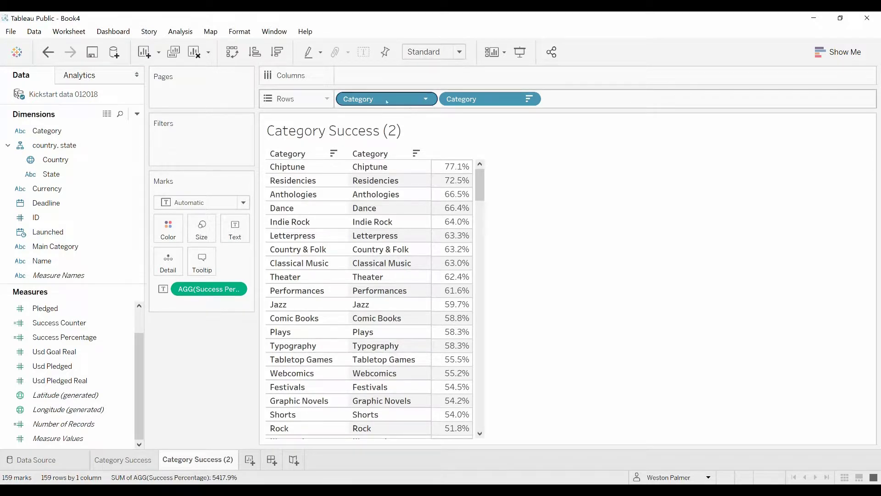
left_click_drag(387, 101, 198, 358)
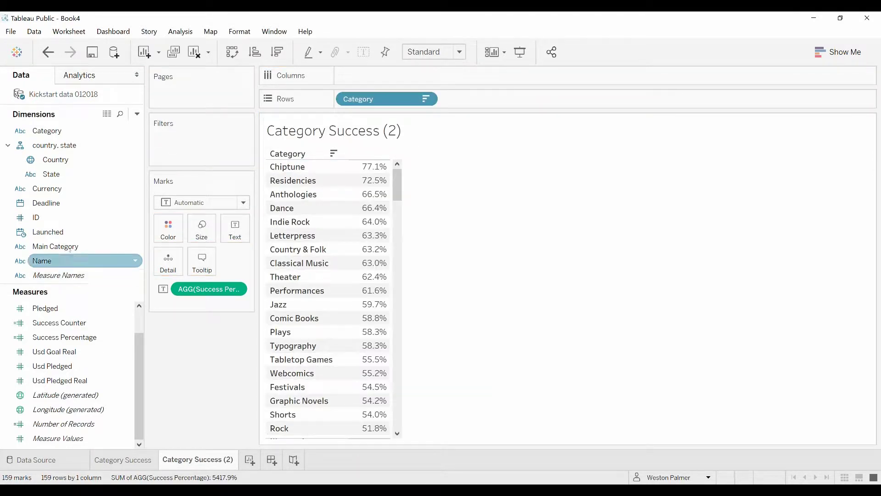
left_click_drag(68, 247, 363, 100)
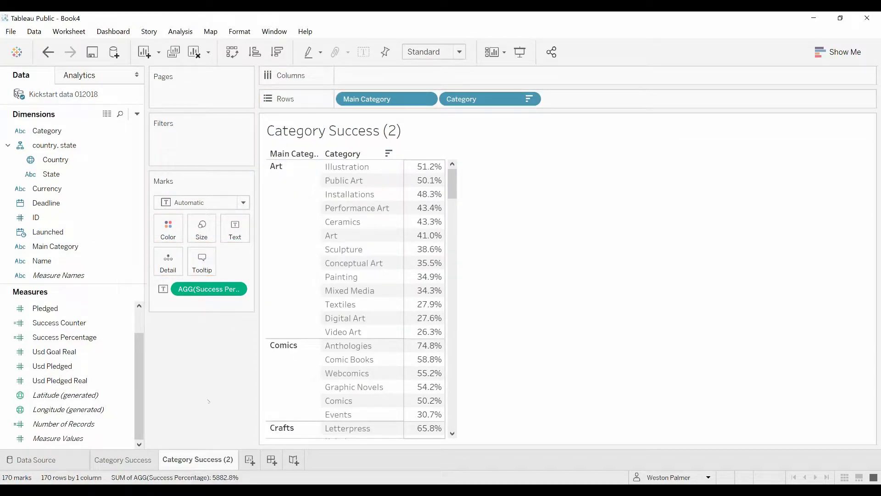
- Sort Main Category in descending order by the Success Percentage field
left_click(426, 98)
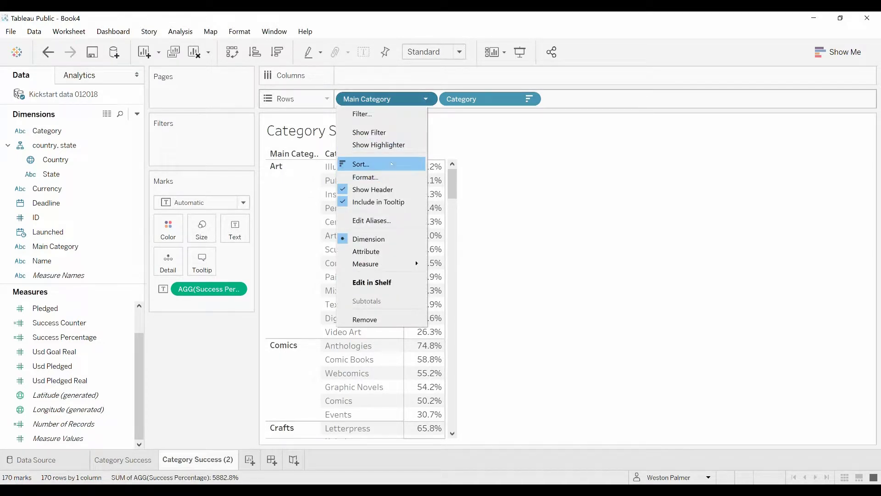
left_click(391, 164)
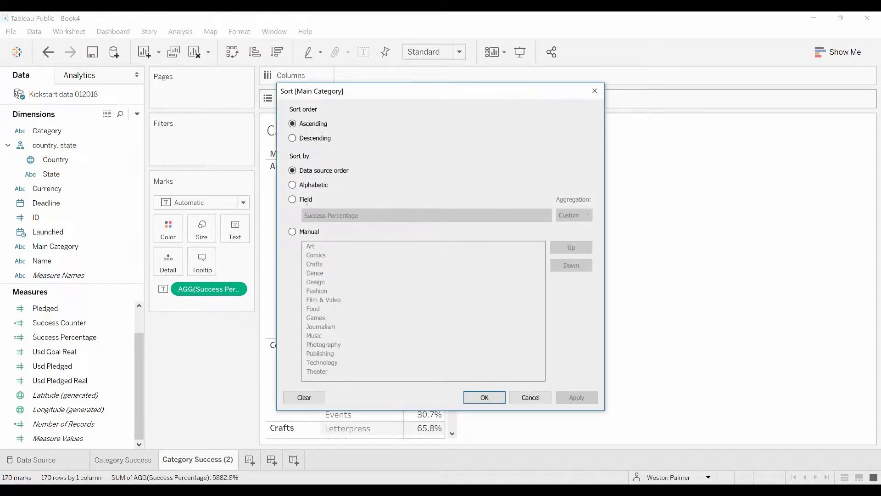
left_click(292, 199)
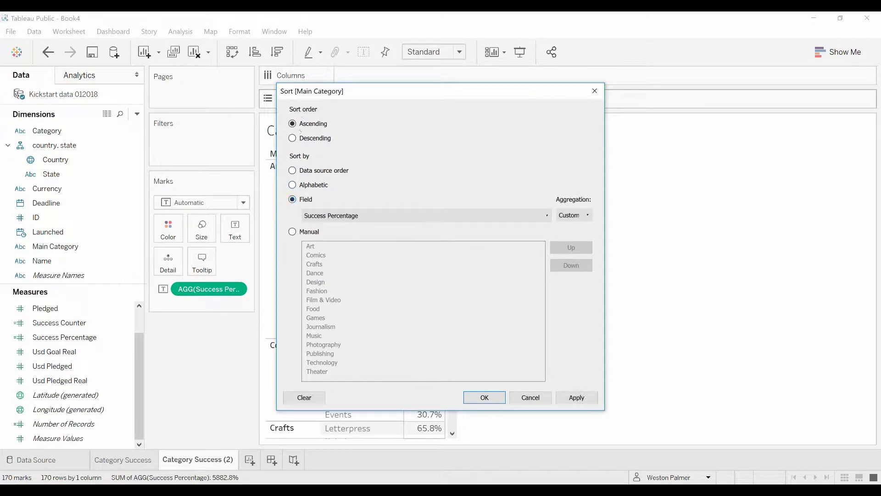
left_click(292, 139)
left_click(484, 398)
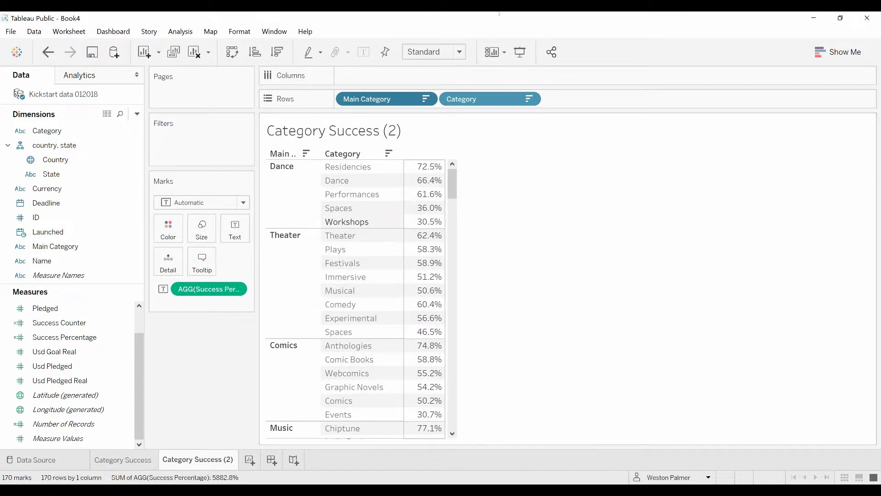
- Remove Category from the rows and widen the Main Category column of the table
left_click_drag(485, 100, 148, 375)
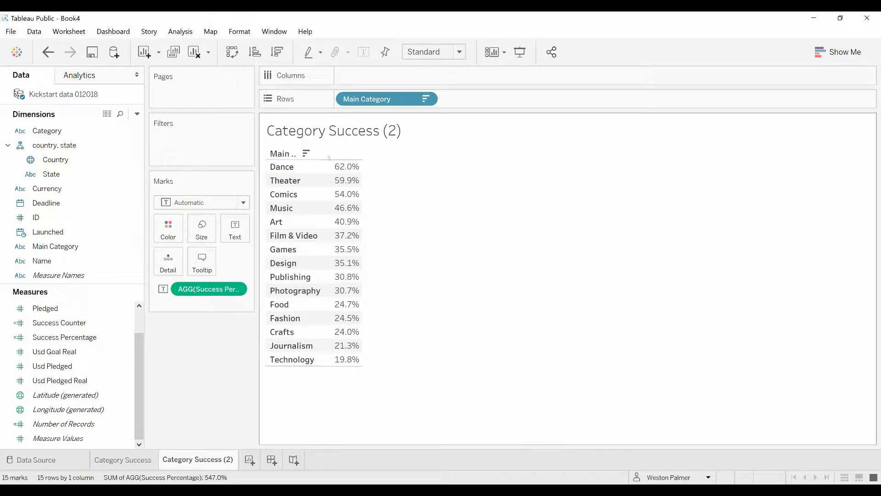
mouse_move(325, 166)
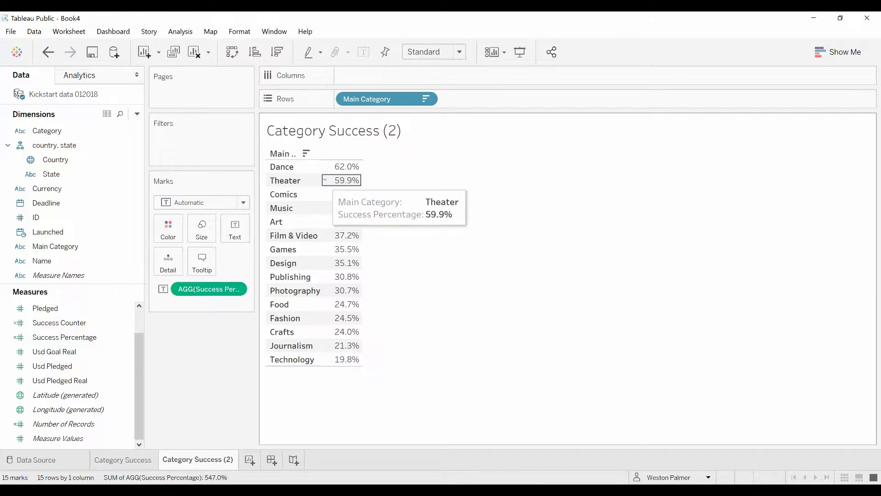
left_click_drag(323, 181, 340, 186)
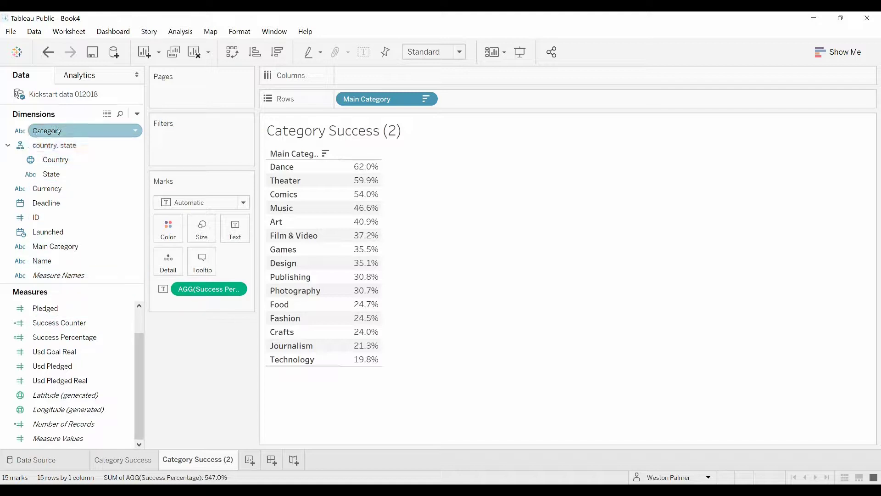
- Add Category after Main Category in the rows and sort it by the Success Percentage field
left_click_drag(60, 131, 481, 95)
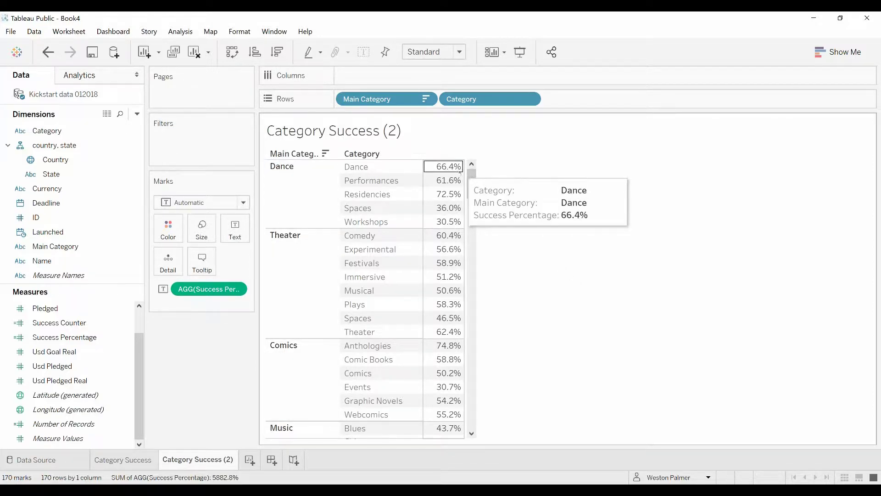
left_click(529, 99)
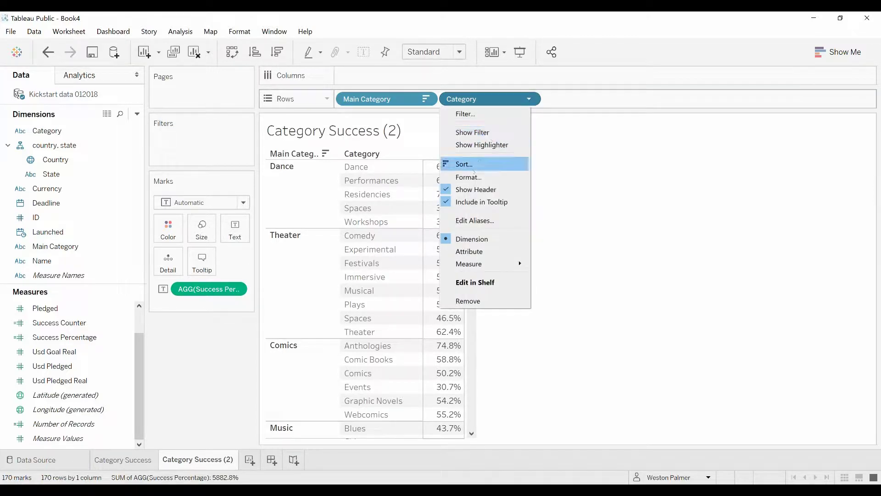
left_click(473, 168)
left_click(302, 203)
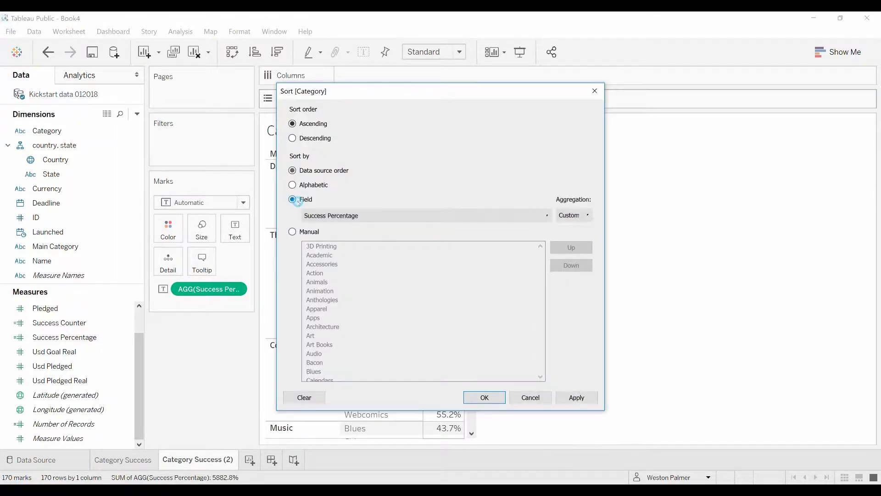
left_click(577, 397)
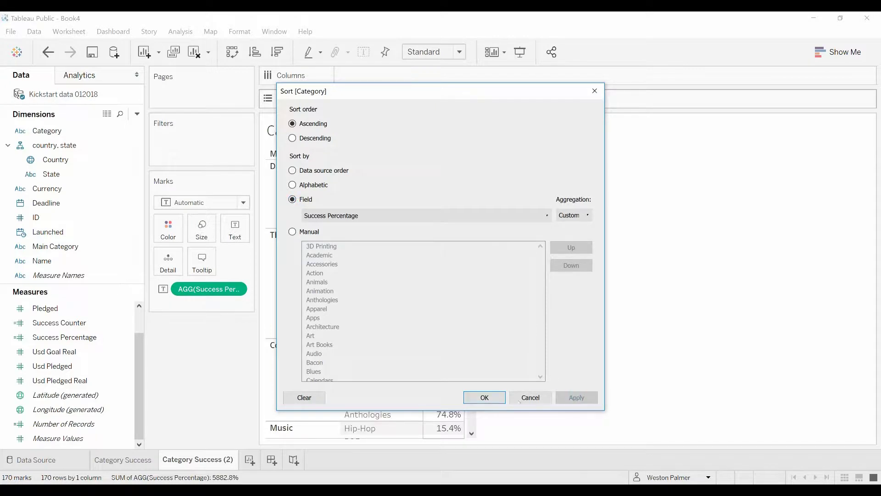
left_click(485, 398)
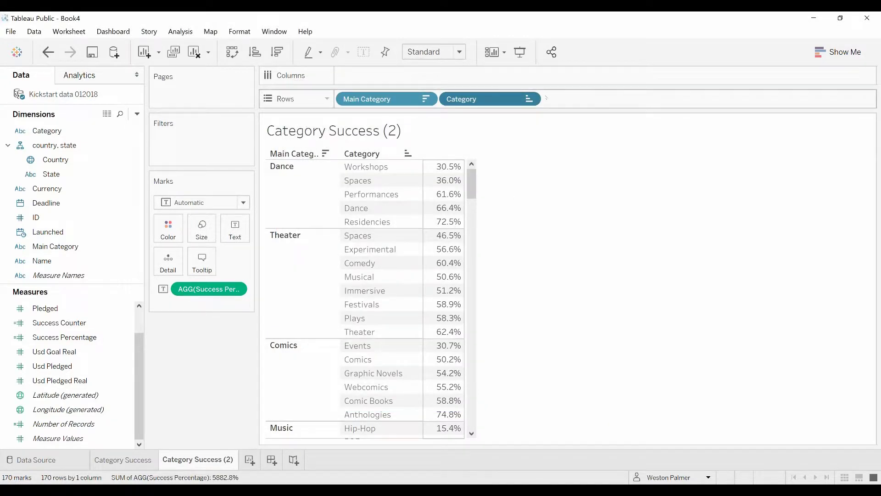
- Change the sort order of Category to descending
left_click(530, 99)
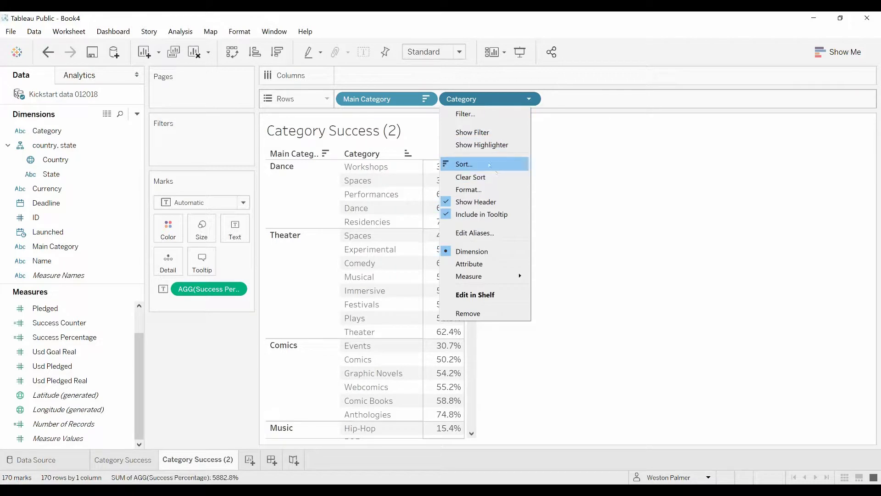
left_click(488, 164)
left_click(315, 138)
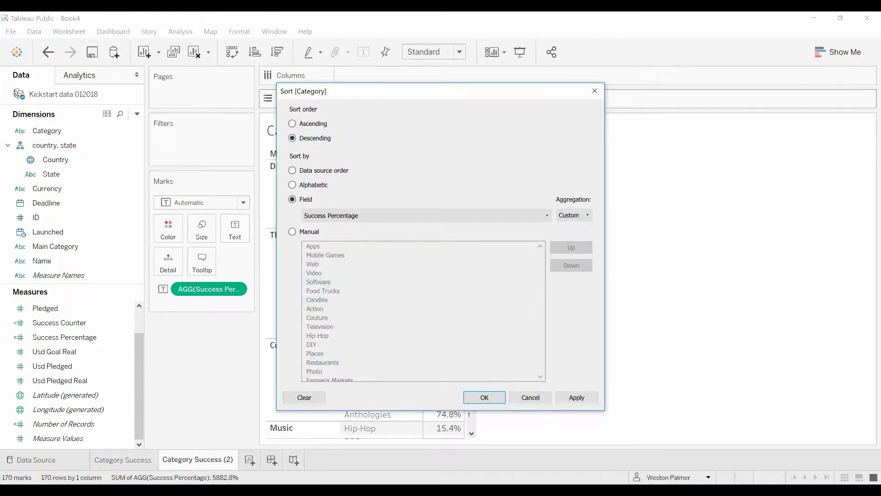
left_click(482, 398)
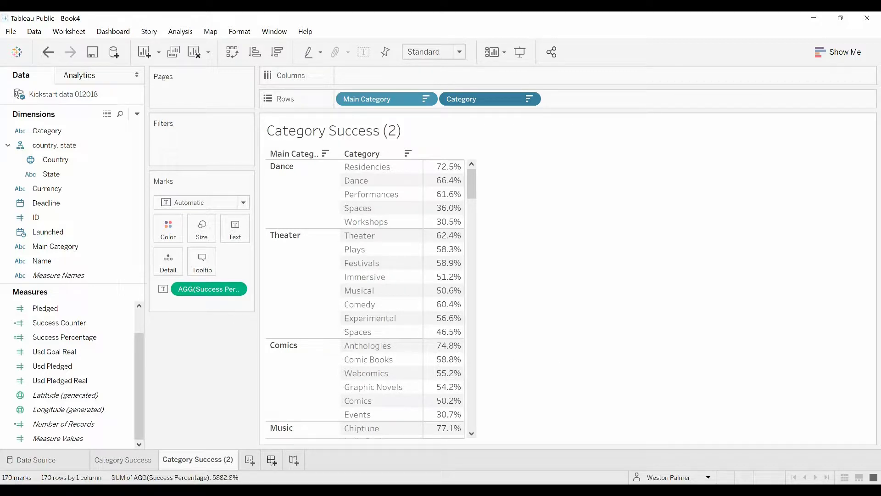
- Create a new dashboard and place a vertical layout container on it
left_click(272, 459)
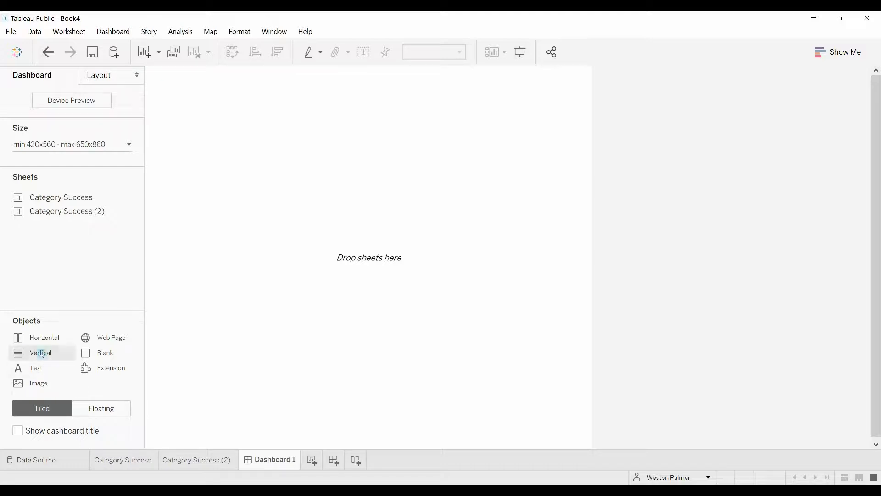
left_click_drag(42, 354, 336, 316)
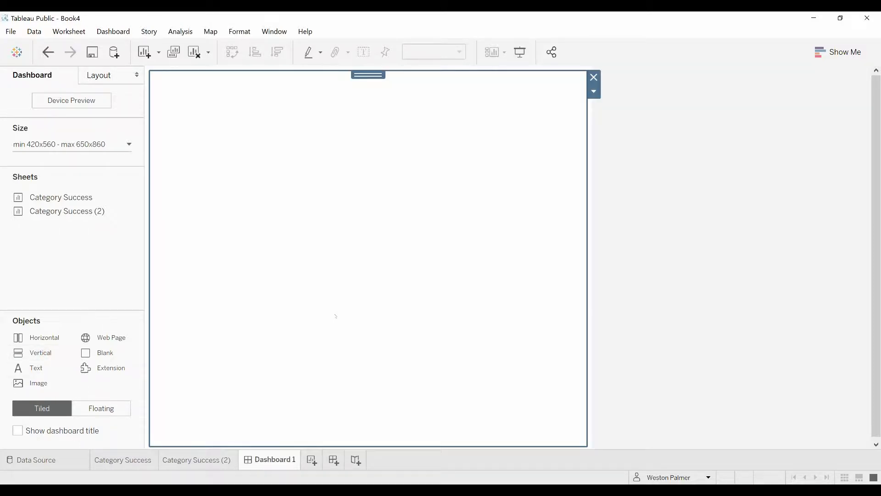
- Add a text object at the top of the dashboard reading "Kick Starter Success Rate" with "by Category" on the second line
left_click_drag(29, 370, 331, 85)
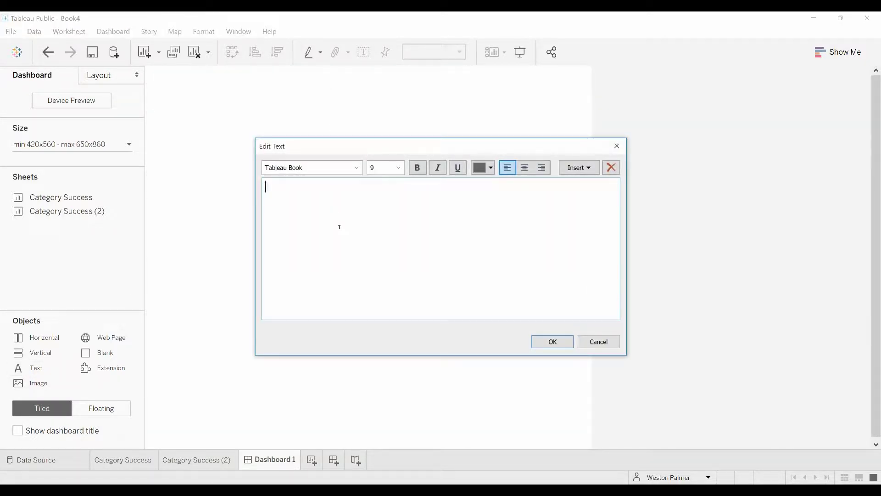
type("Kick S")
key("BackSpace")
key("BackSpace")
key("BackSpace")
key("BackSpace")
type("ck Starter")
type(" Camp")
key("BackSpace")
key("BackSpace")
key("BackSpace")
key("BackSpace")
type("Success Rate ")
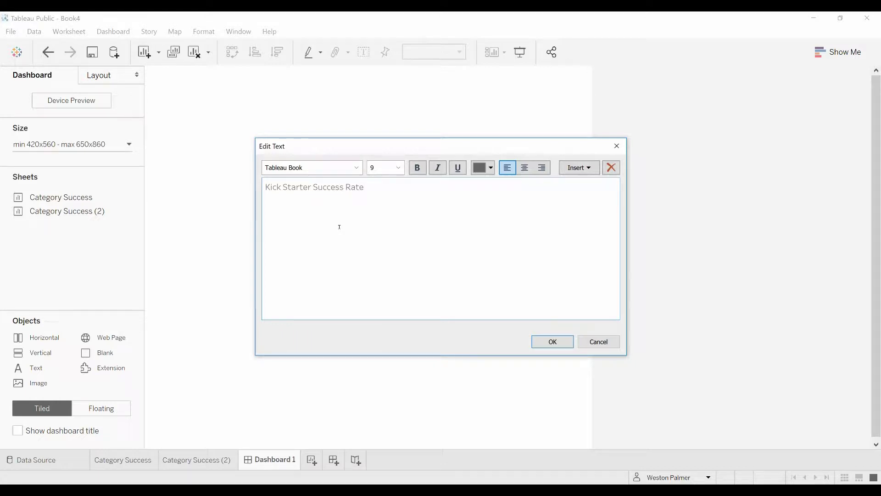
type("by Category")
left_click(555, 345)
- Center the dashboard's title text and set the font size of its first line to 14
right_click(425, 155)
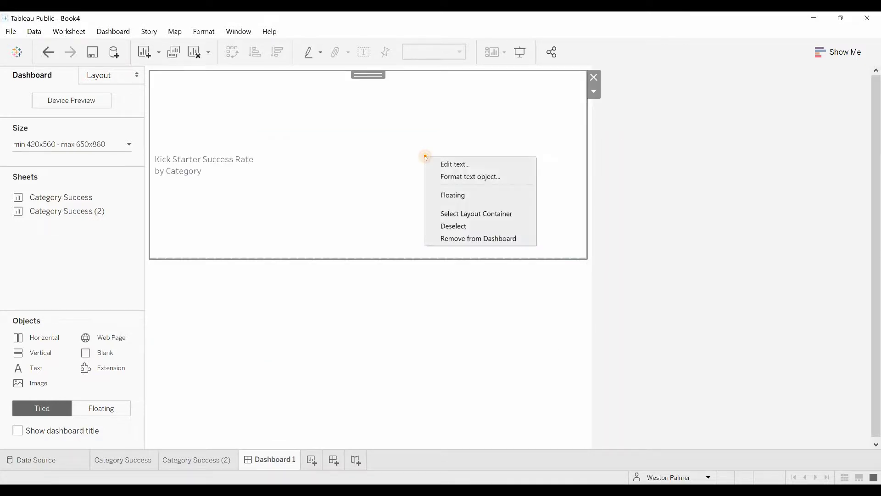
left_click(452, 164)
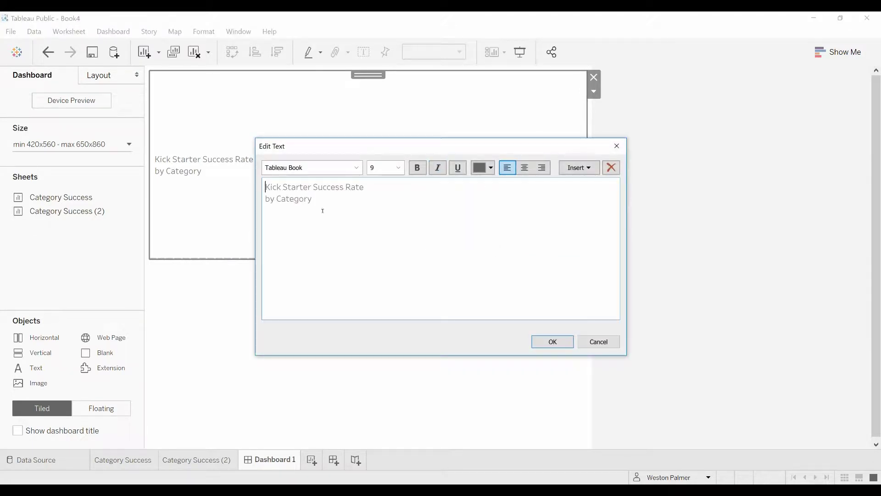
key("ctrl+a")
left_click(525, 168)
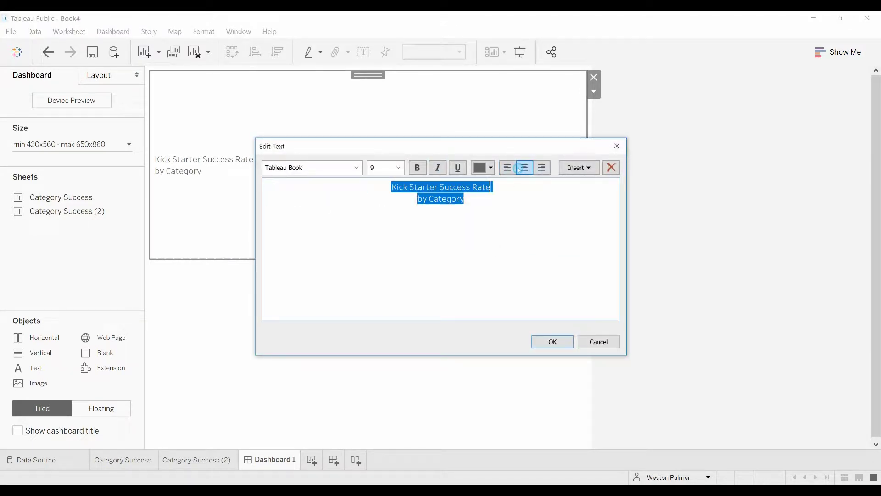
left_click(478, 205)
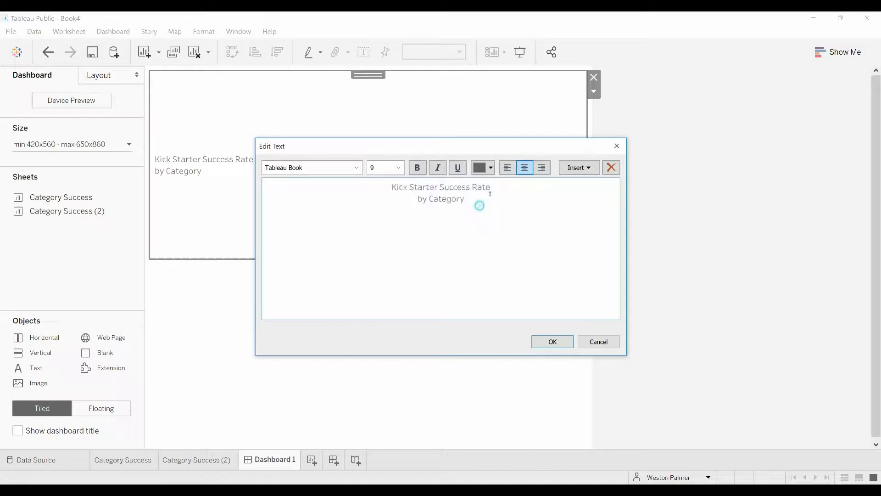
left_click_drag(500, 189, 392, 187)
left_click(399, 167)
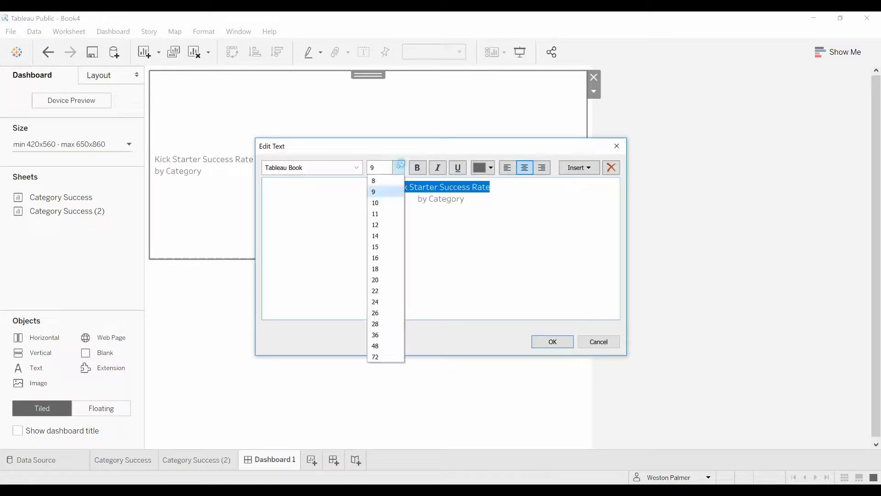
left_click(385, 236)
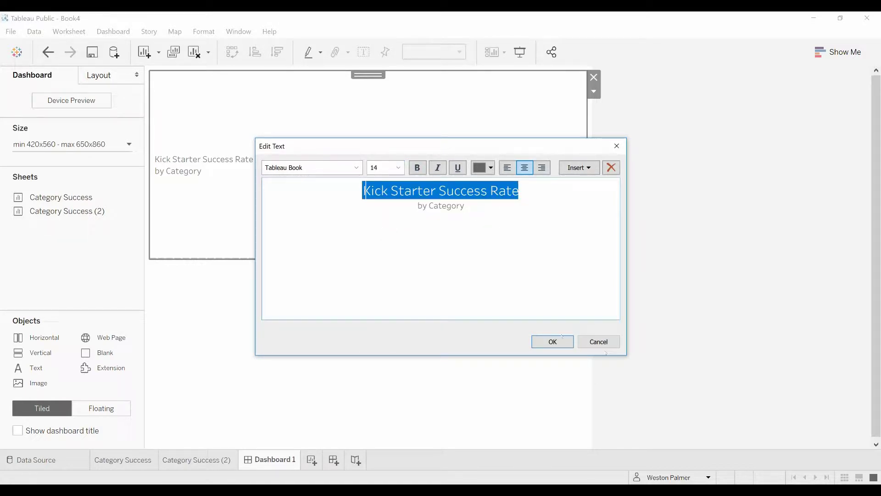
left_click(553, 341)
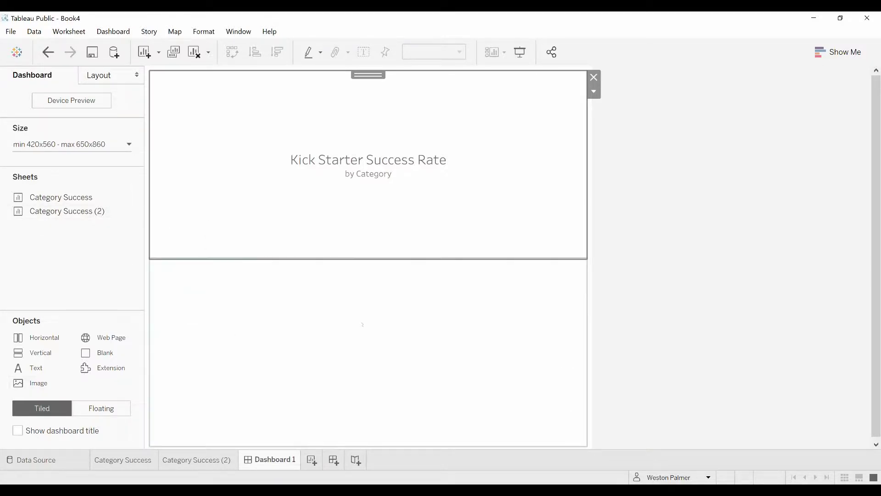
- Insert a horizontal layout container directly below the title text on the dashboard
left_click_drag(36, 338, 335, 260)
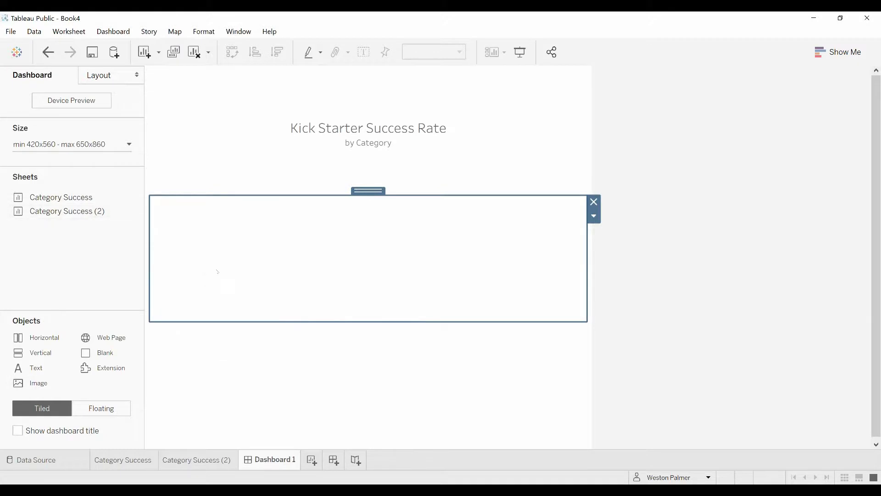
mouse_move(37, 200)
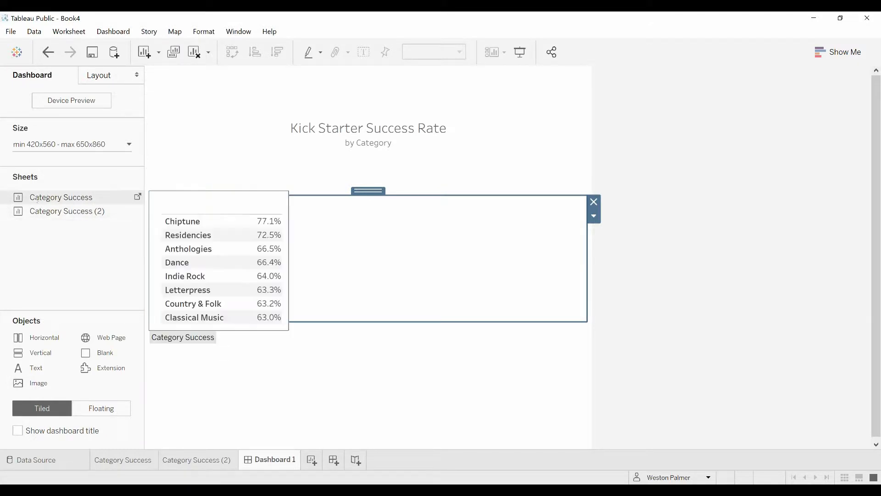
- Rename the Category Success (2) worksheet as Main Category
left_click(199, 462)
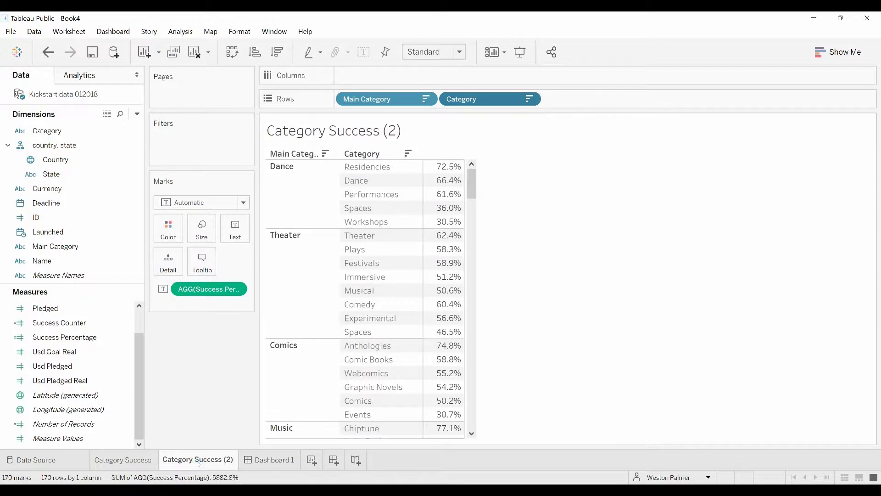
left_click(145, 462)
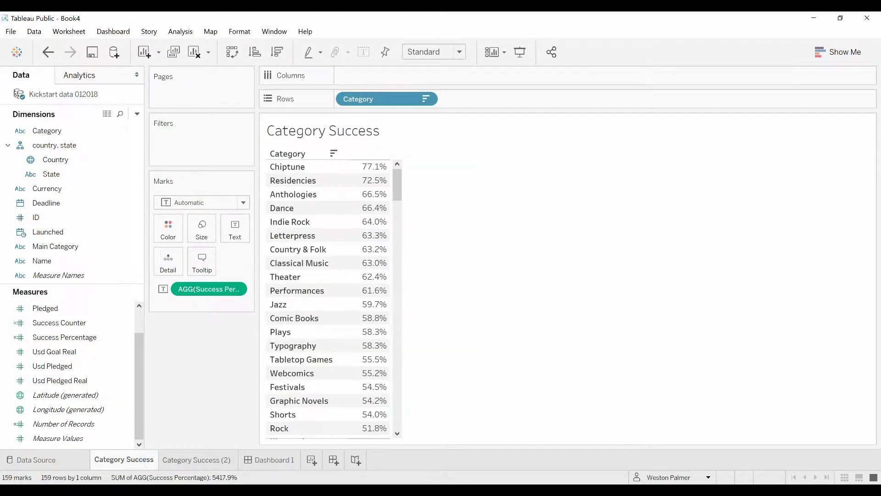
left_click(193, 462)
double_click(194, 461)
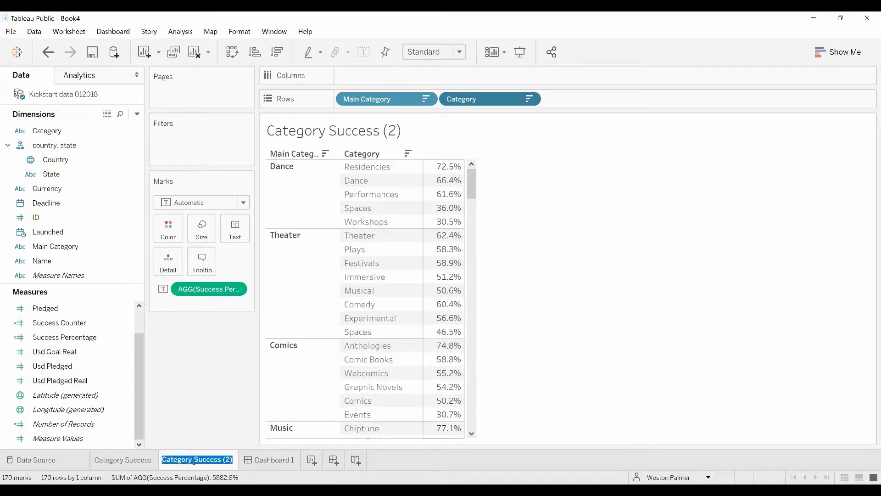
type("Main")
key("BackSpace")
key("BackSpace")
type("in Category")
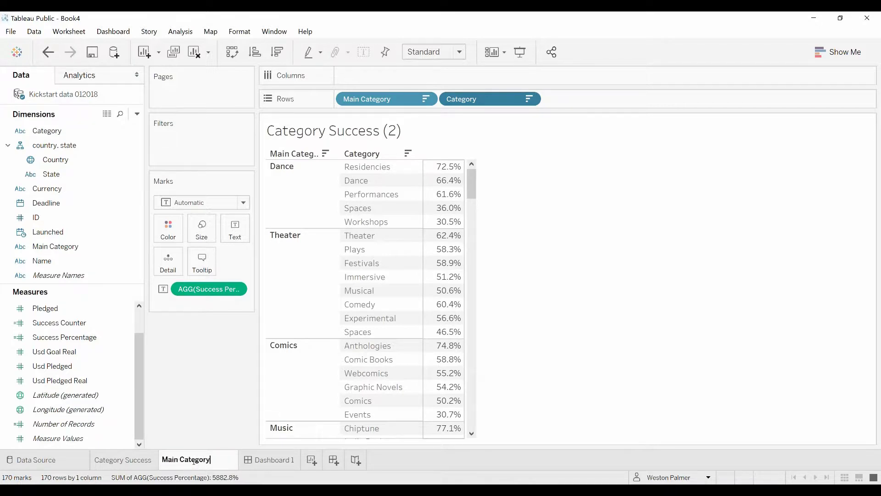
key("Return")
- Place the Main Category and Category Success sheets side by side in the dashboard's horizontal container, with Main Category first
left_click(234, 456)
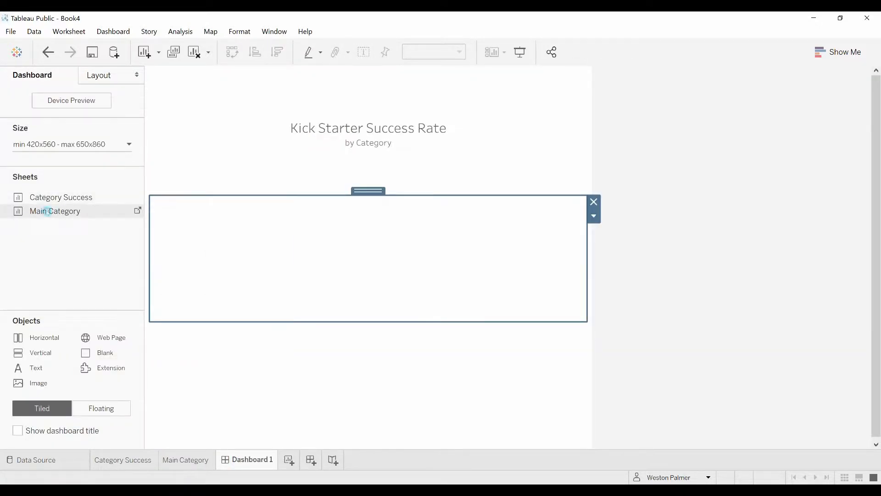
left_click_drag(46, 211, 185, 245)
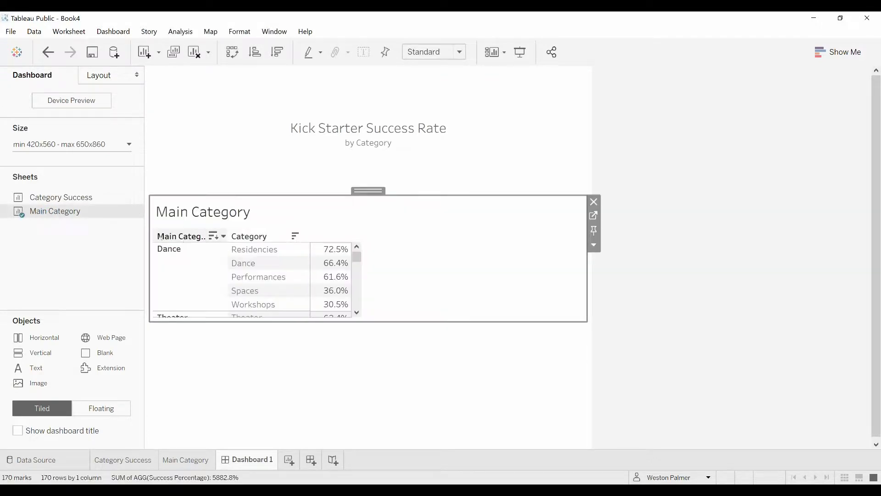
left_click_drag(62, 197, 150, 270)
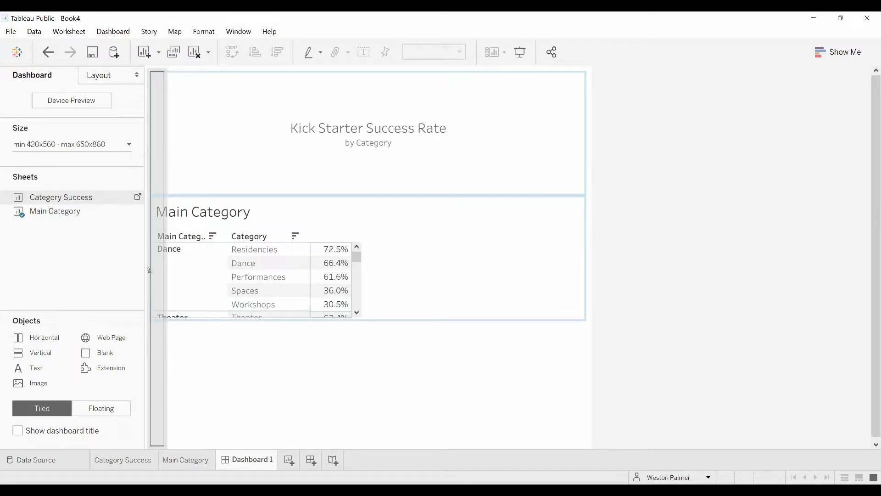
left_click_drag(149, 270, 267, 202)
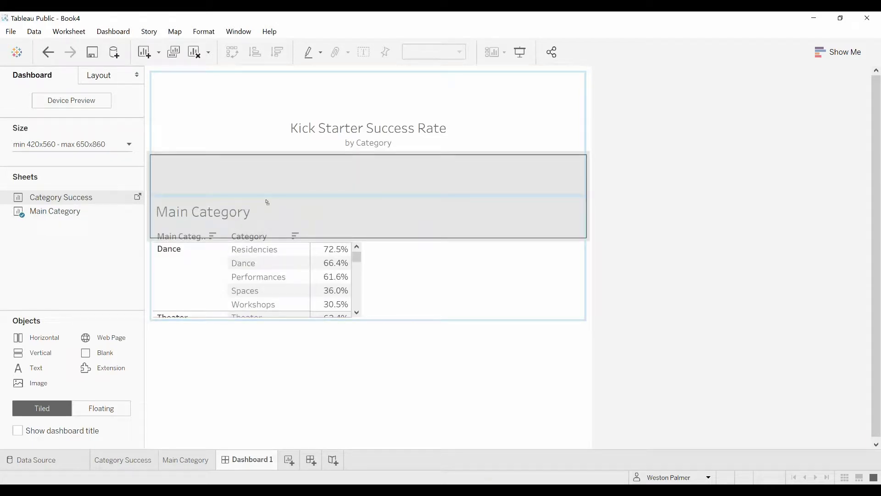
left_click_drag(267, 201, 390, 263)
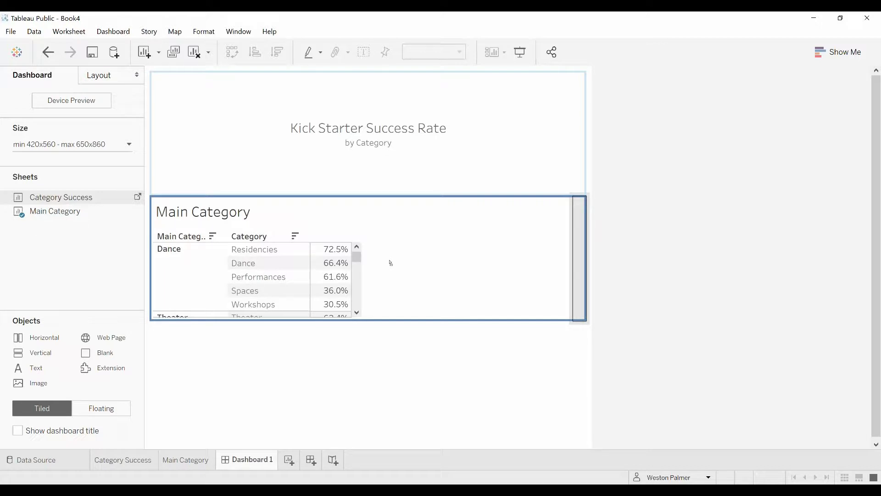
left_click_drag(391, 262, 391, 262)
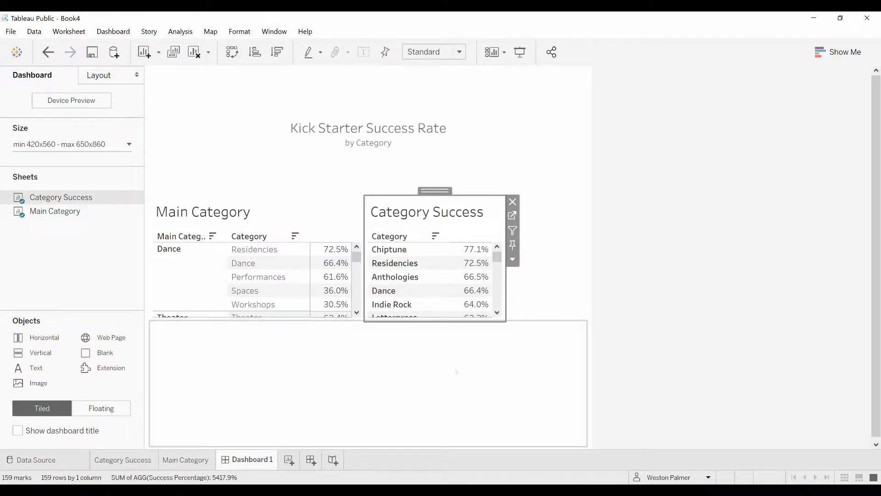
- Examine the dashboard's item hierarchy, checking which area the vertical container, title text, horizontal container and both sheets occupy
left_click(549, 298)
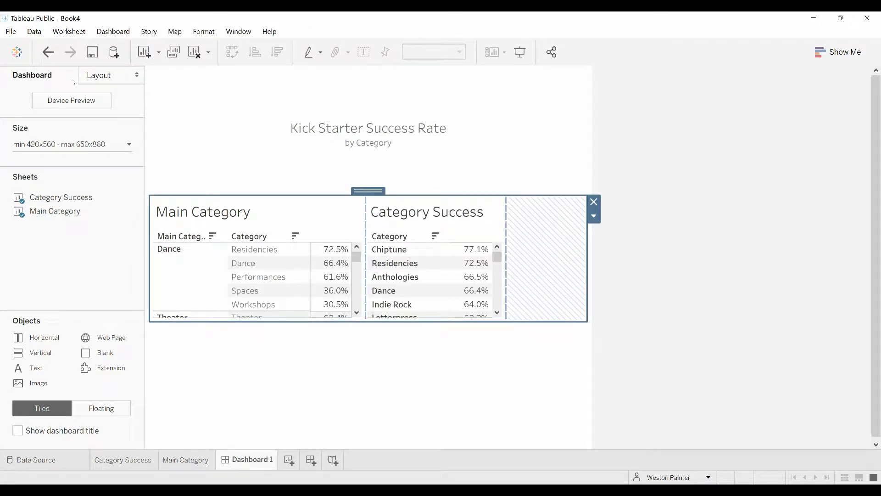
left_click(108, 78)
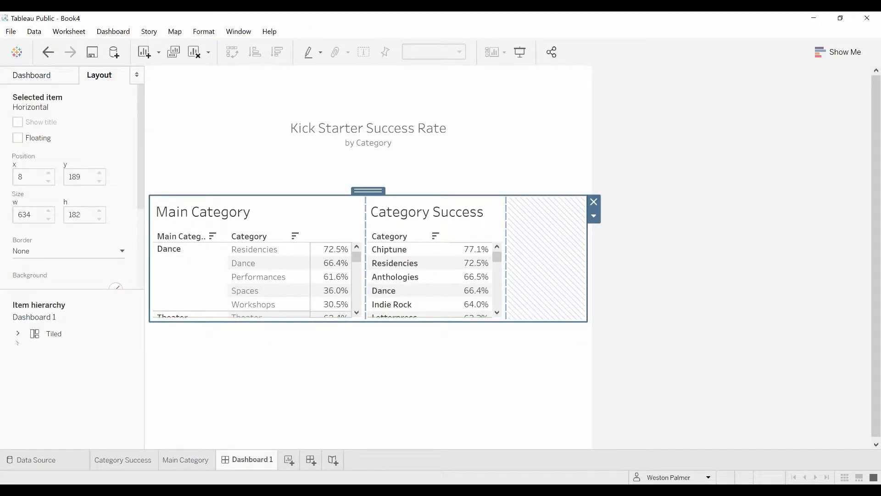
left_click(17, 333)
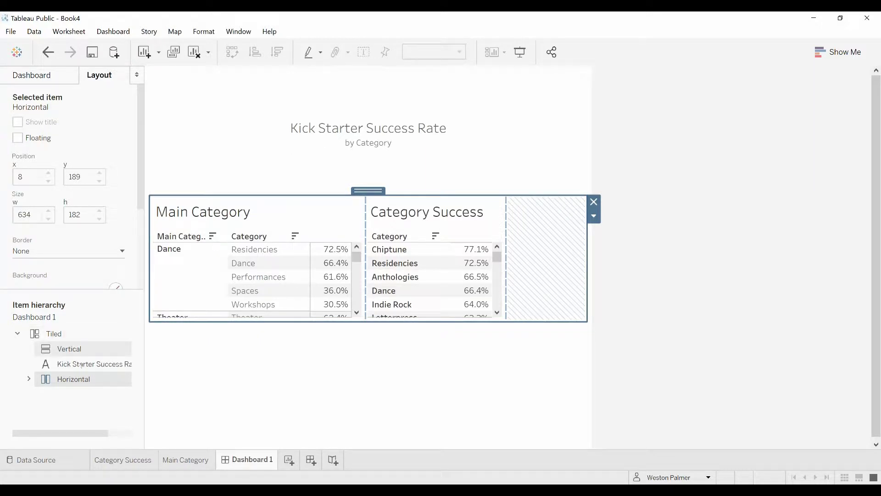
left_click(70, 349)
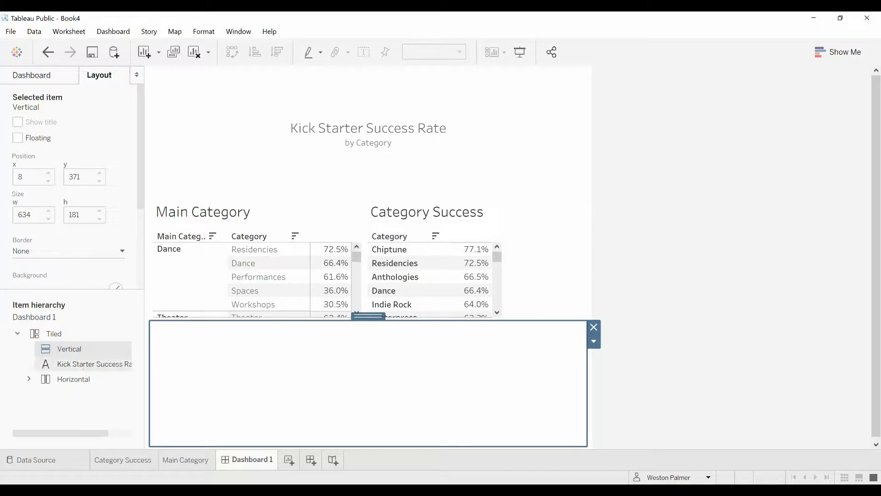
left_click(64, 365)
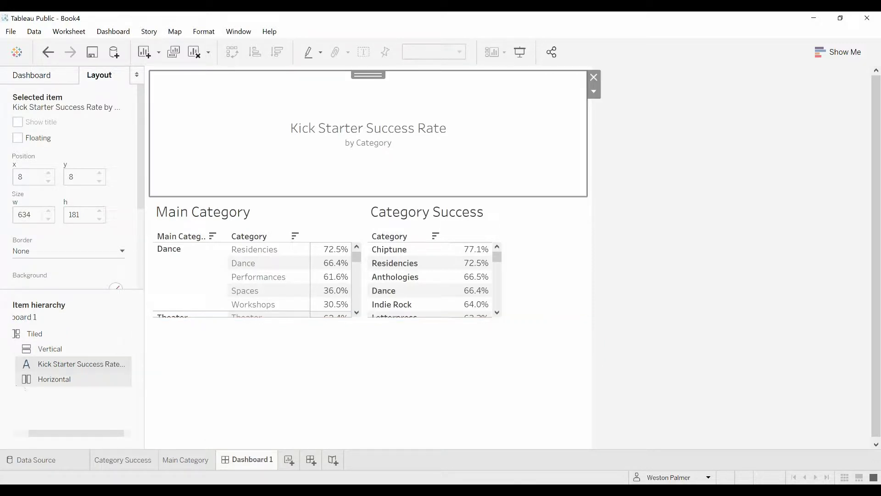
left_click(44, 380)
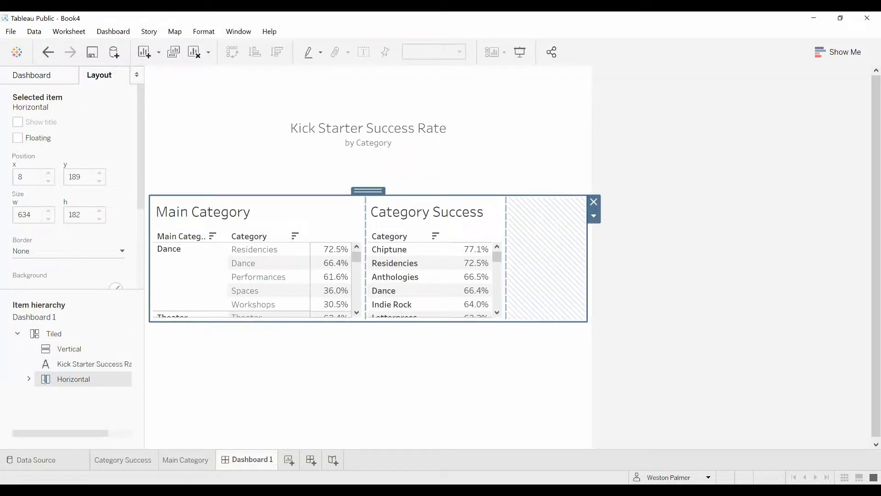
left_click(28, 379)
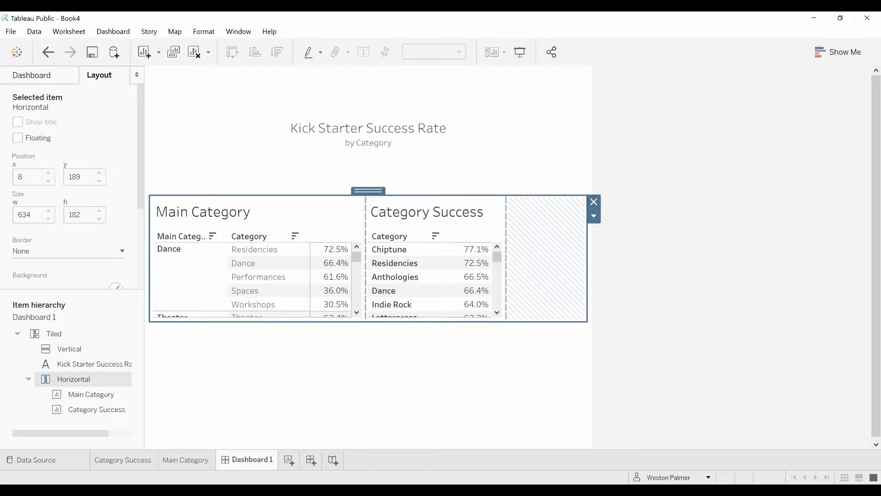
left_click(105, 394)
left_click(111, 409)
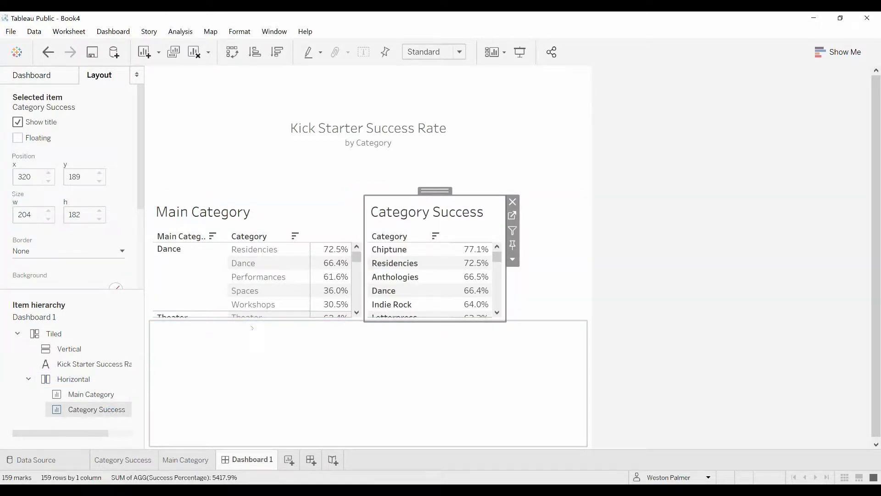
- Remove the empty vertical container below the sheets and shorten the title area so the sheets start at about y 81
left_click(236, 359)
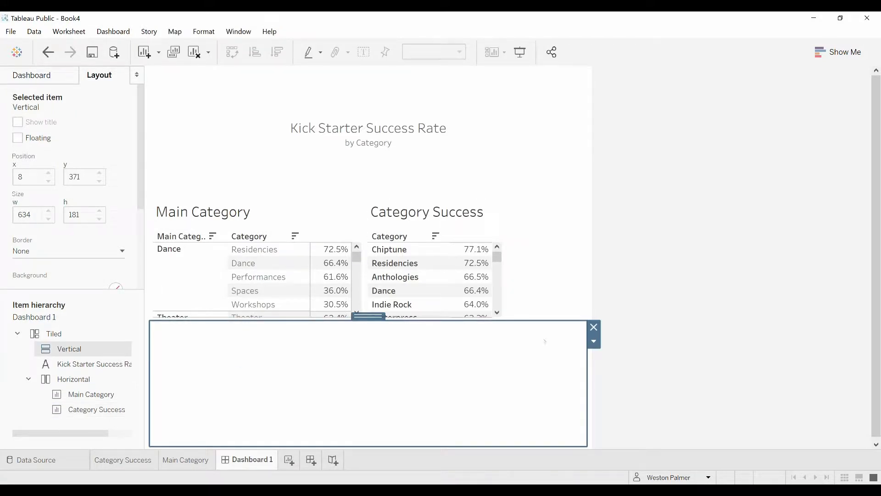
left_click(594, 326)
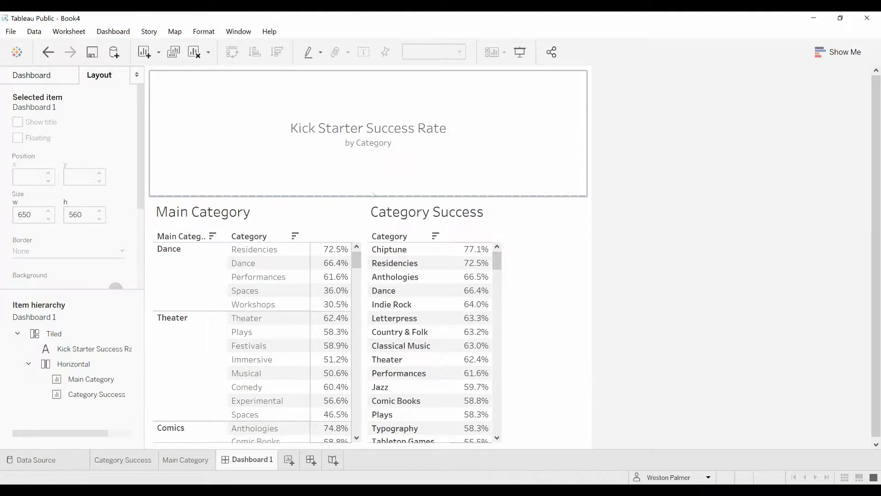
left_click_drag(375, 197, 377, 122)
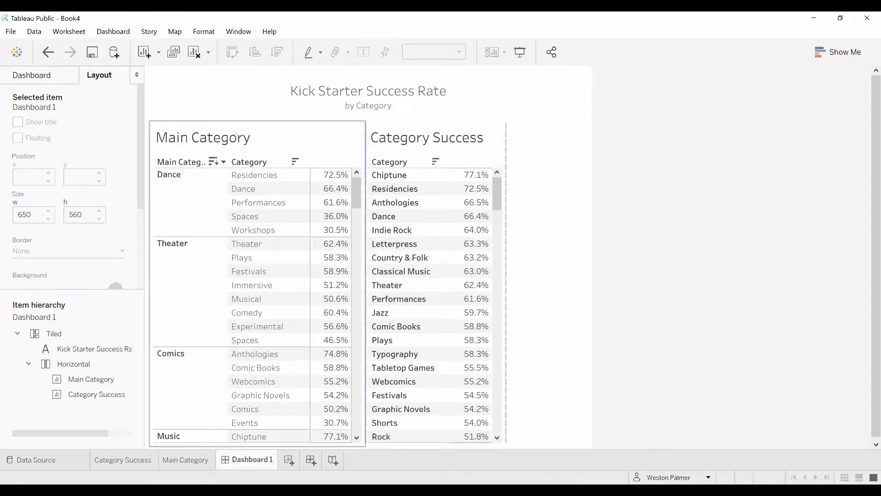
- Hide the sheet titles of both Main Category and Category Success on the dashboard
right_click(223, 137)
left_click(254, 170)
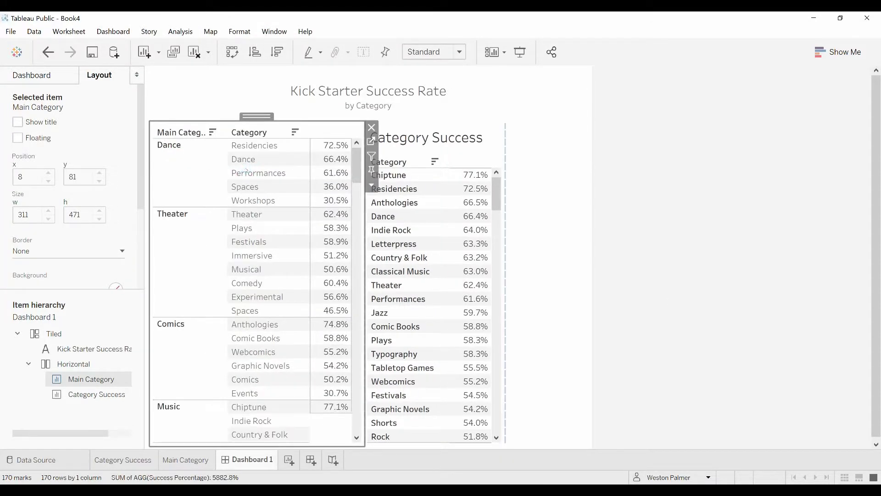
right_click(411, 140)
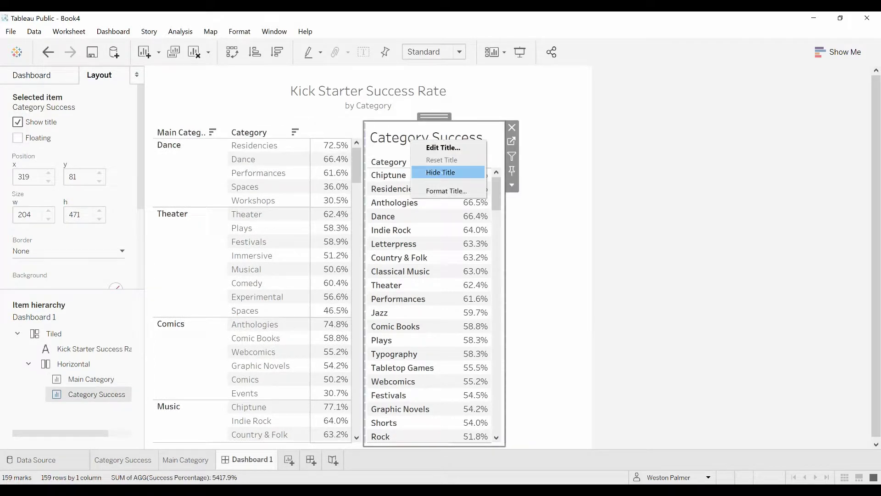
left_click(442, 171)
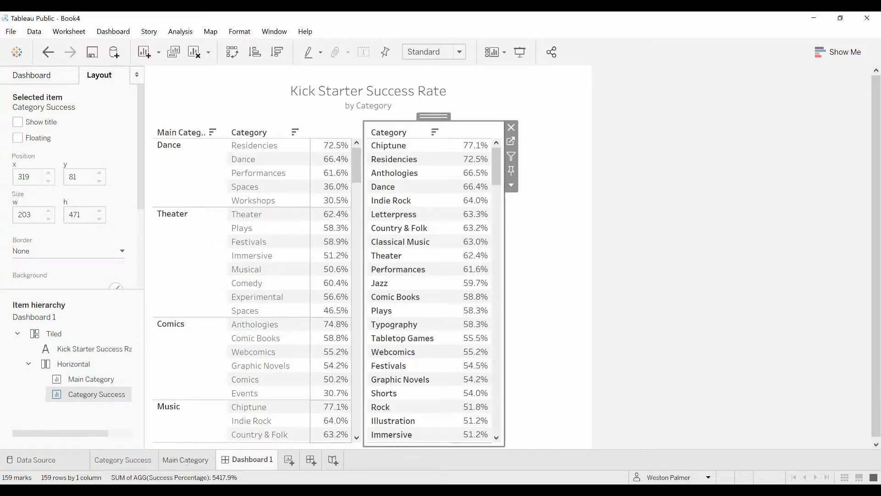
- Remove the Category field from the rows of the Main Category worksheet and return to Dashboard 1
left_click(186, 460)
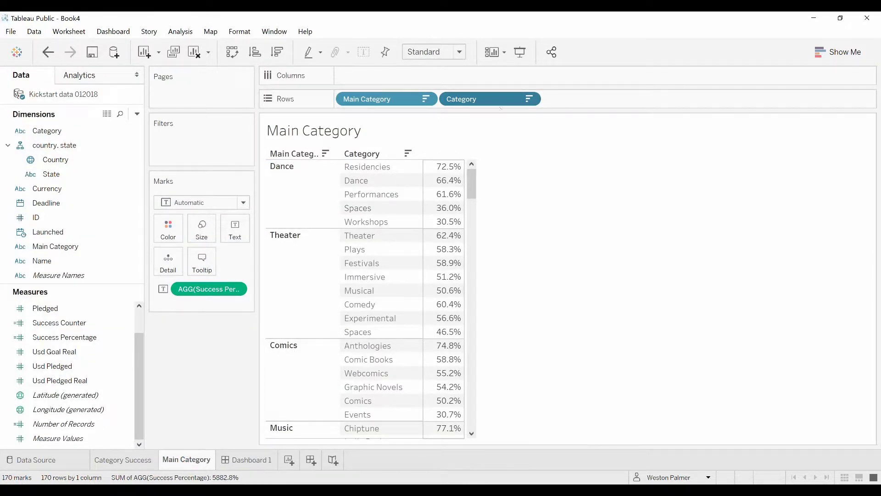
left_click_drag(463, 98, 149, 380)
left_click(242, 461)
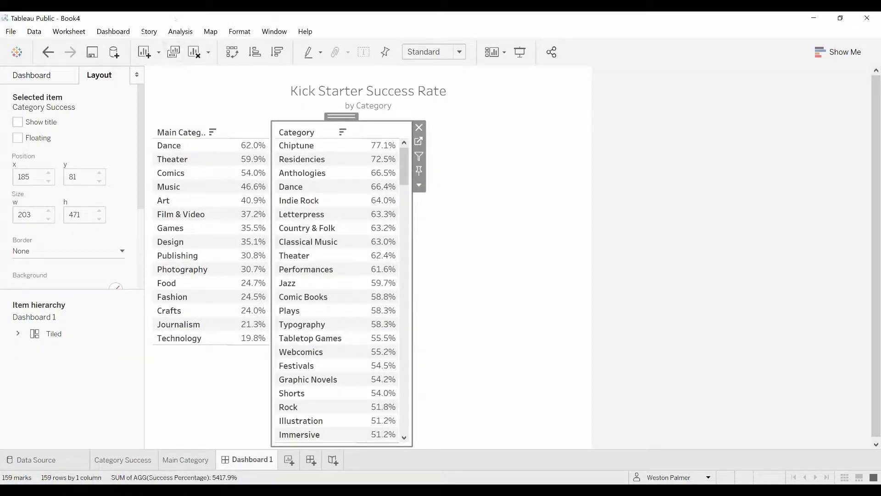
- Add a dashboard filter action named Main Category Filter with only the Main Category sheet as its source
left_click(114, 31)
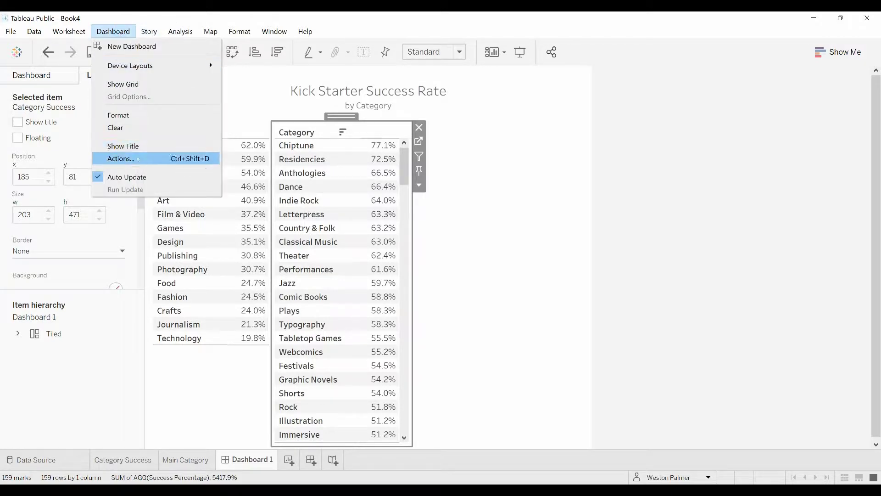
left_click(121, 158)
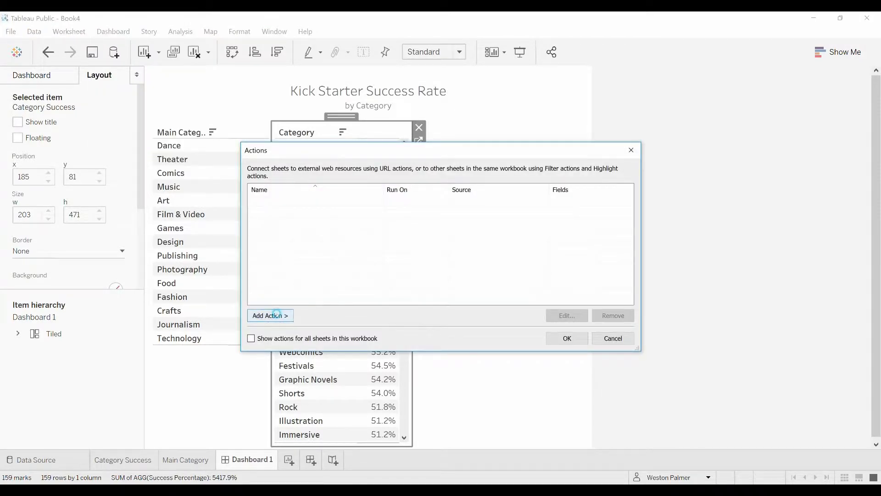
left_click(275, 315)
left_click(318, 315)
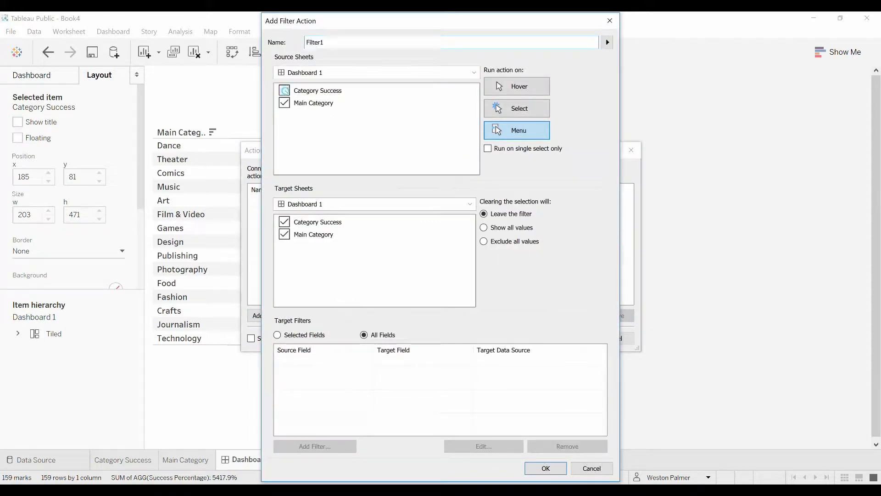
left_click(284, 90)
double_click(323, 43)
type("Main Category Filter")
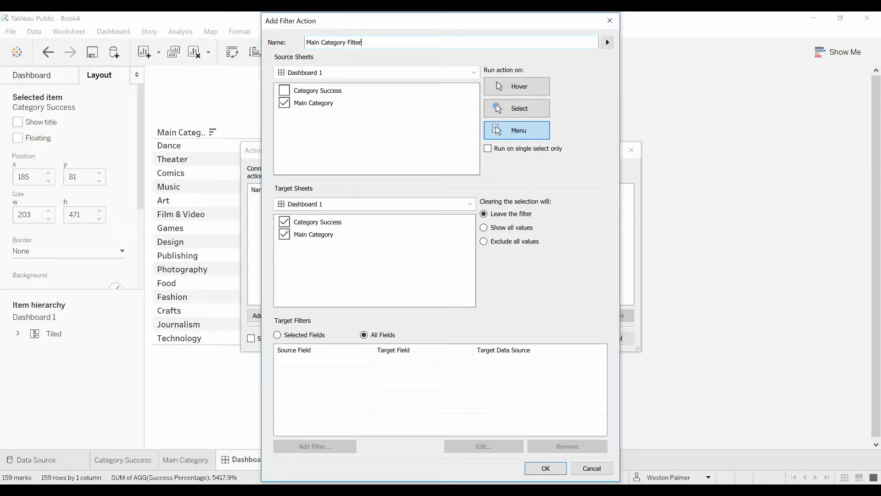
- Target only Category Success with the filter action, run it on Select, exclude all values when cleared, and save the action
left_click(285, 235)
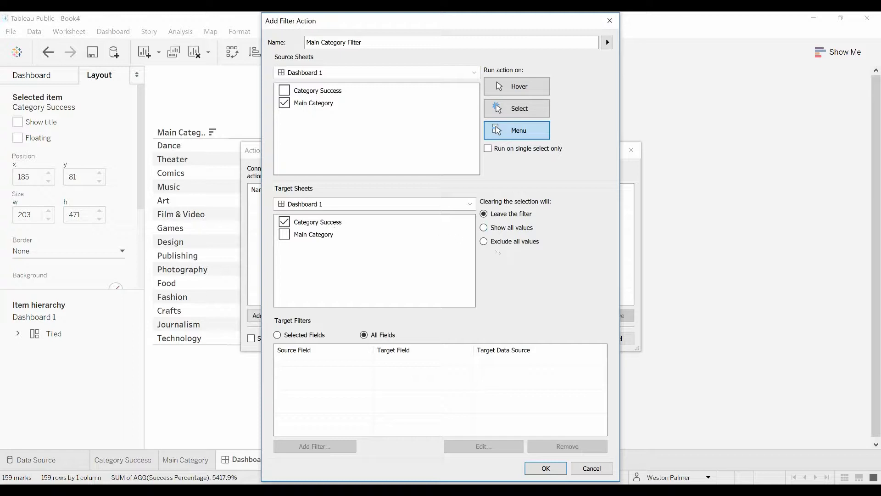
left_click(484, 242)
left_click(528, 110)
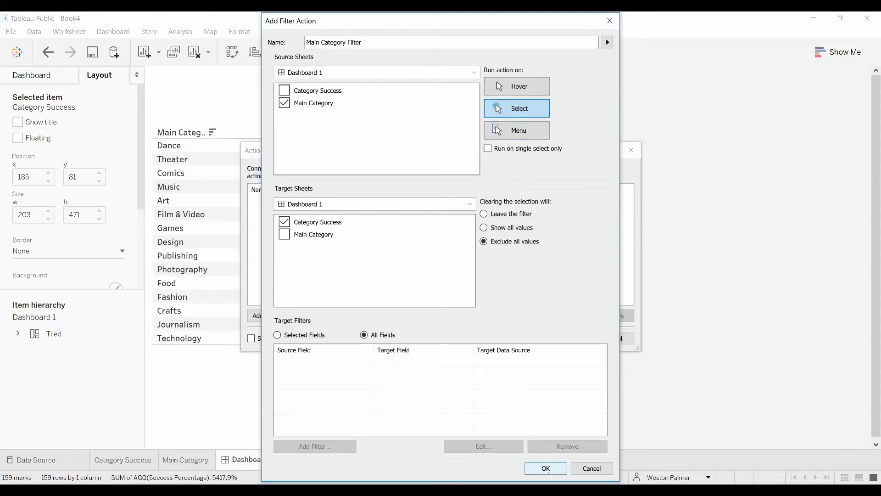
left_click(547, 471)
left_click(567, 338)
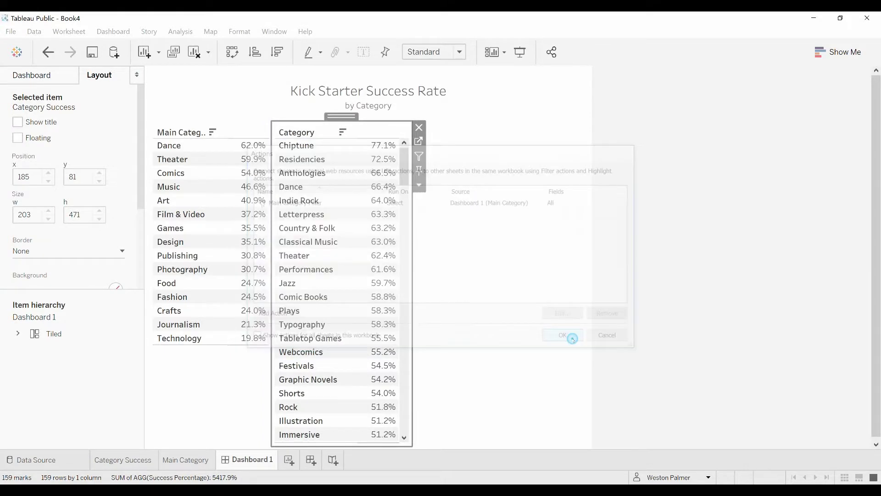
- Test the filter action by selecting Dance, Art and Publishing in the main category list, then toggling Dance off and on
left_click(170, 145)
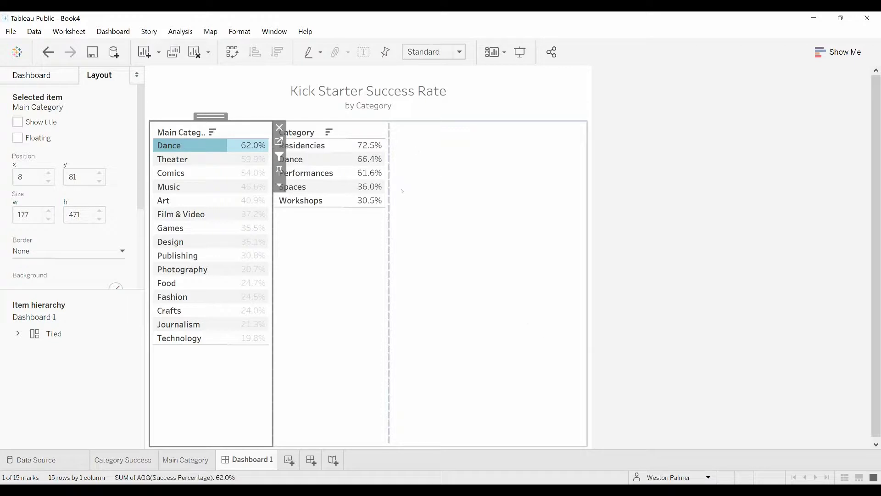
left_click(173, 200)
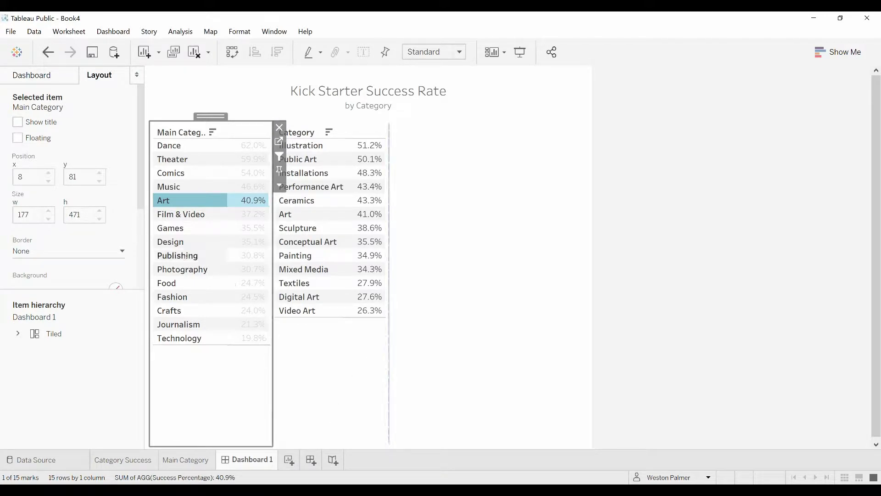
left_click(179, 254)
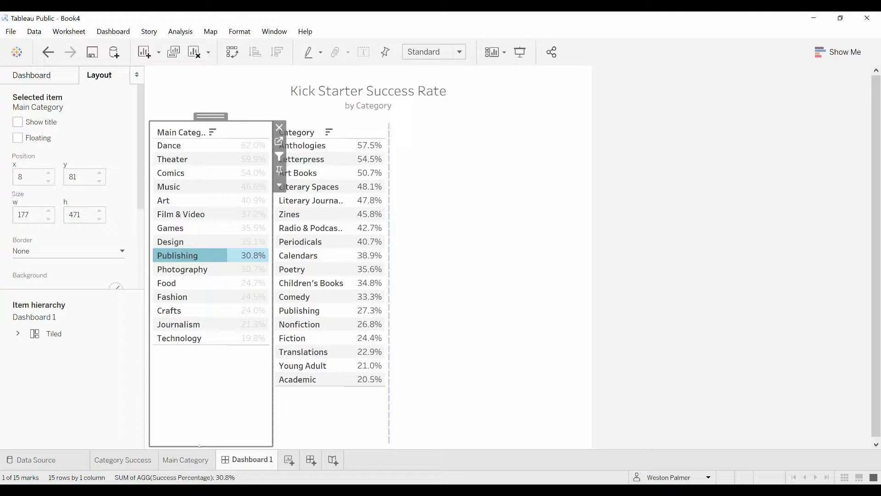
left_click(199, 147)
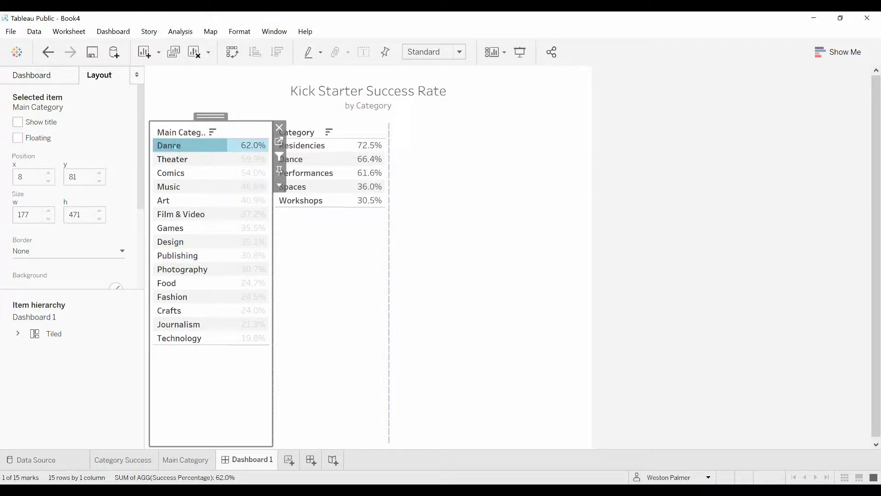
left_click(180, 146)
left_click(179, 147)
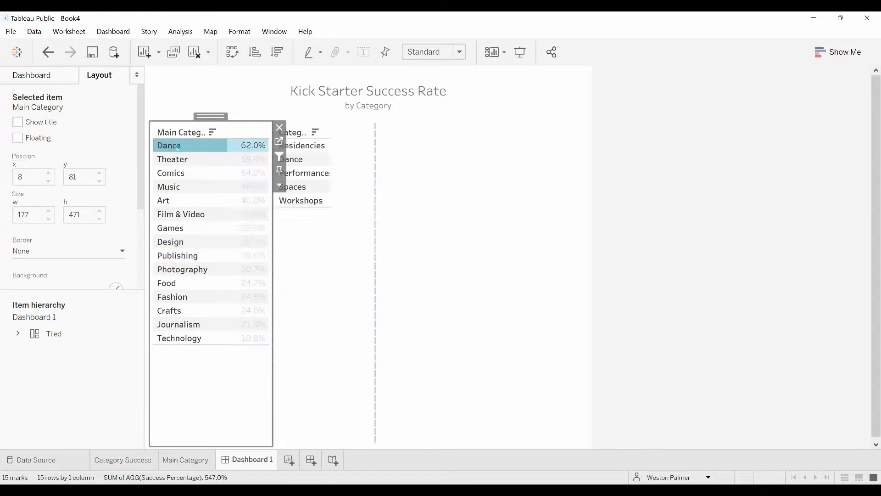
mouse_move(371, 150)
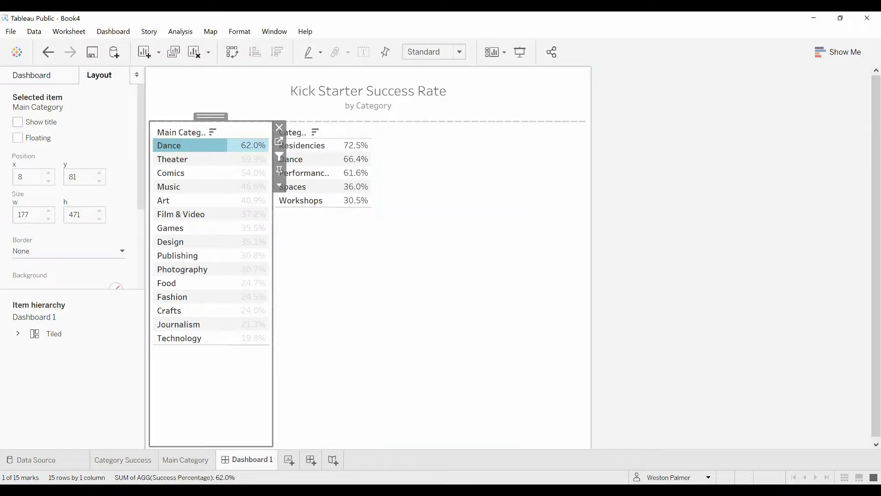
- Create a new worksheet and place the Name dimension on its rows with all members added
left_click(289, 460)
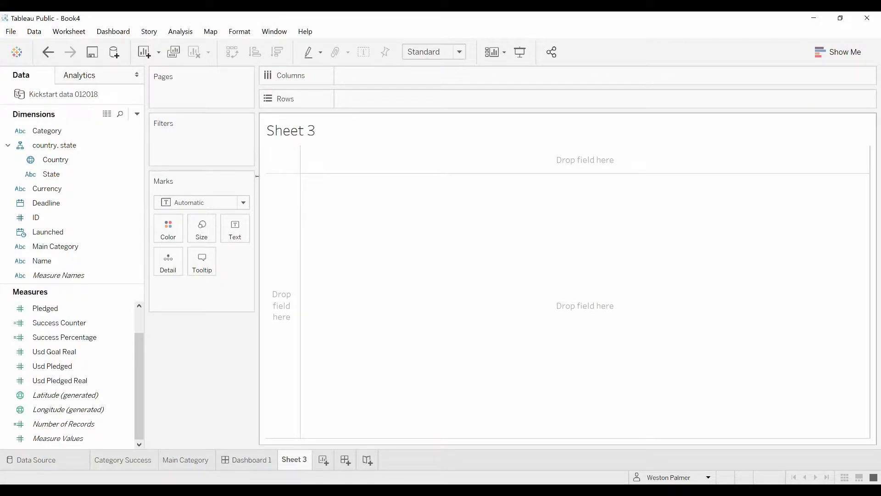
left_click(63, 247)
left_click_drag(63, 260, 371, 94)
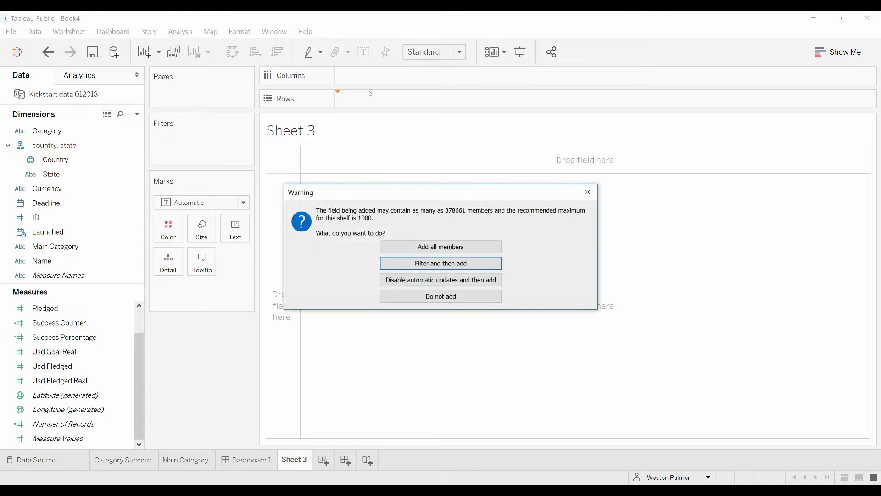
left_click(463, 248)
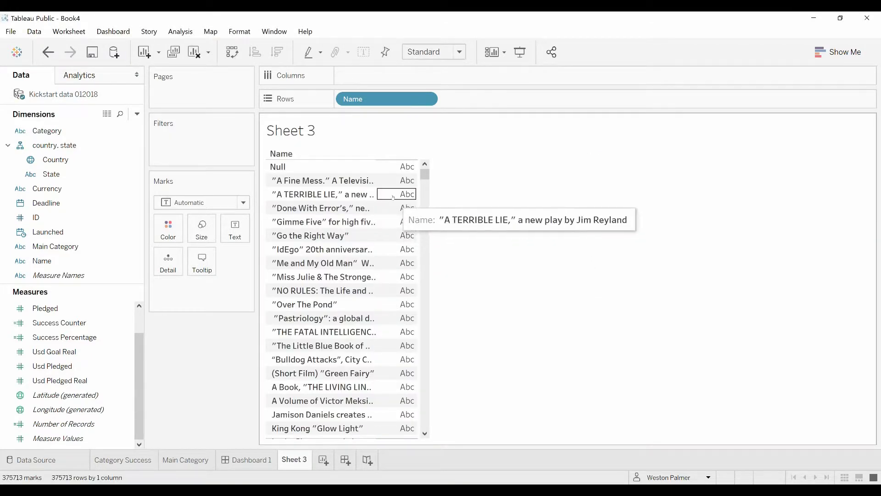
- Check the list of available sheets on Dashboard 1 and return to the Sheet 3 worksheet
left_click(250, 460)
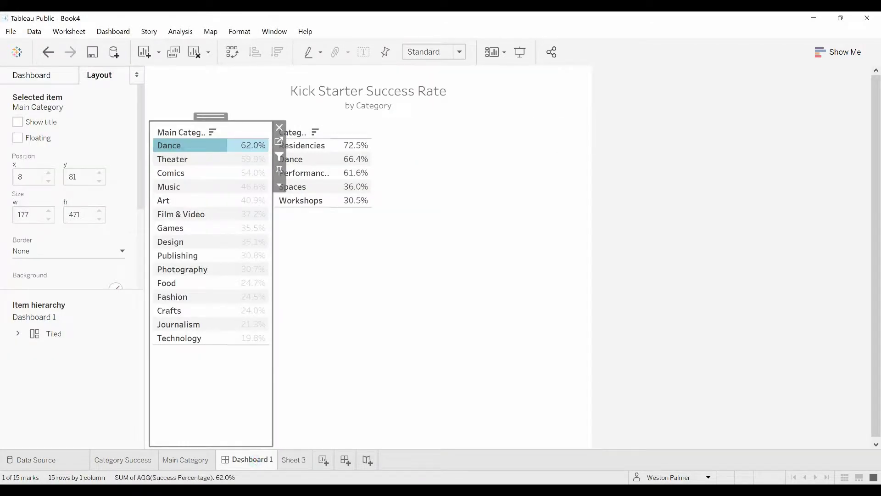
left_click(45, 78)
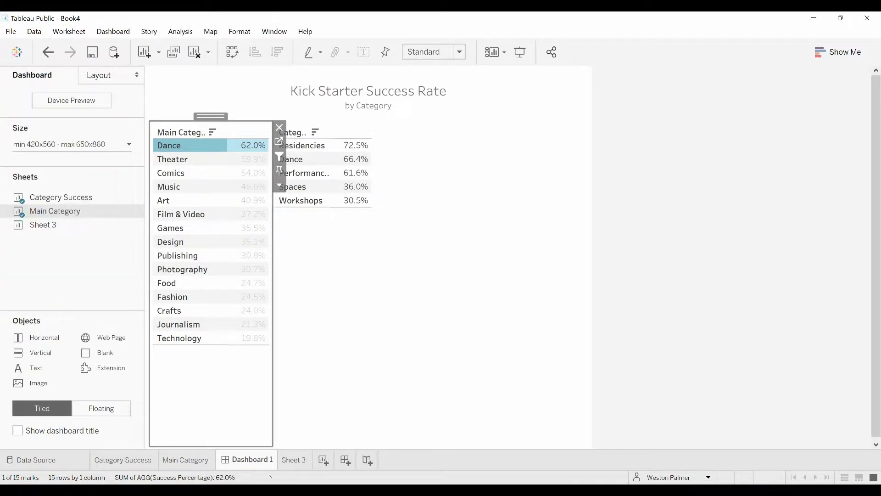
left_click(294, 460)
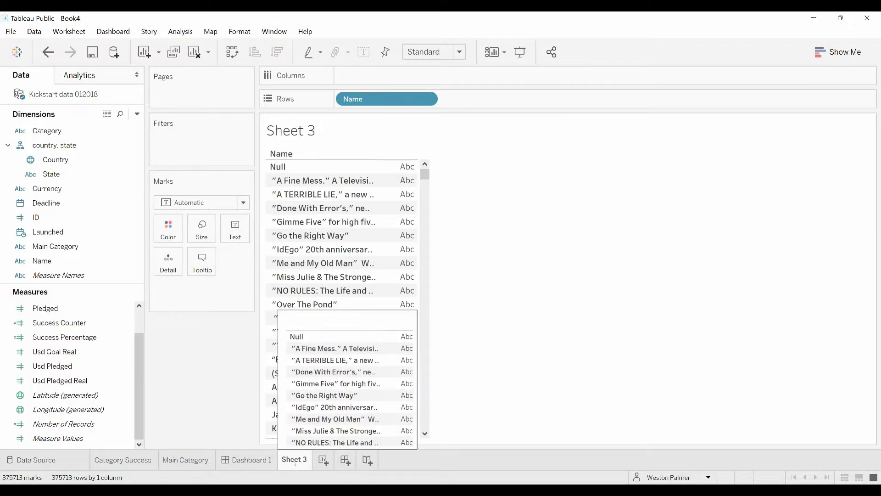
- Rename the Sheet 3 worksheet to Project Names
double_click(295, 460)
type("Pr")
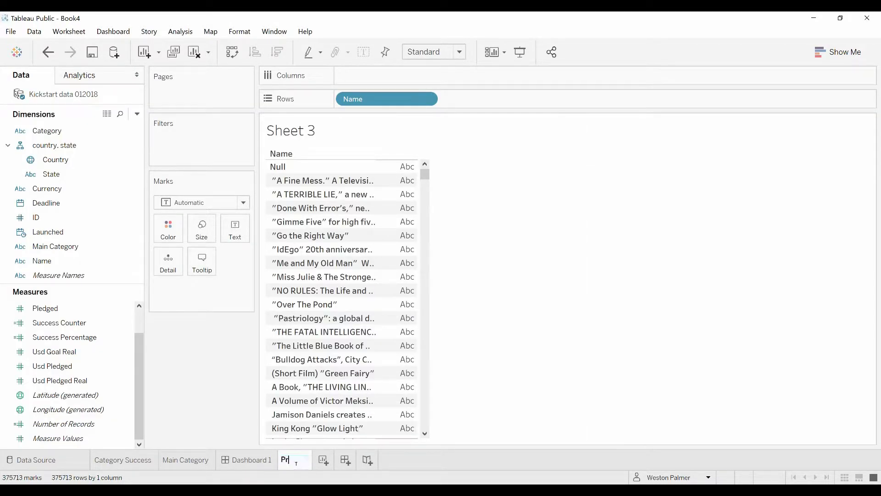
type("oject Names")
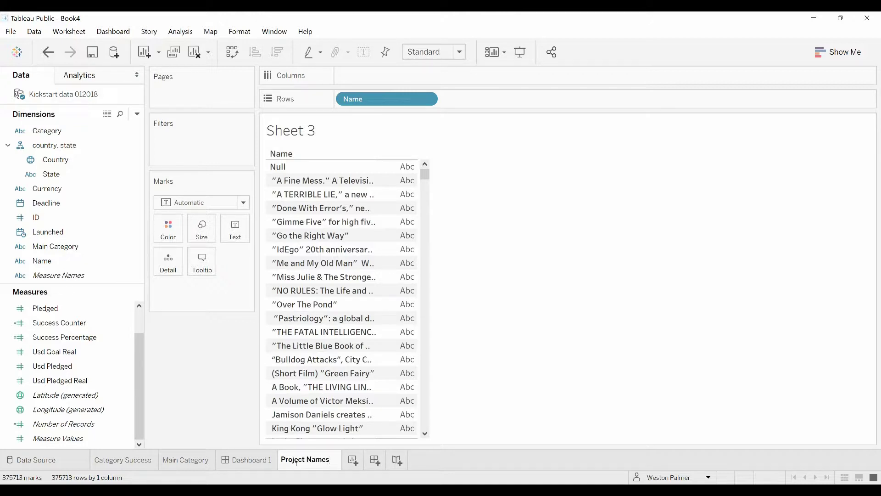
- Add the Project Names sheet to Dashboard 1 beside the category list
left_click(248, 460)
mouse_move(55, 224)
left_mouse_down()
mouse_move(44, 219)
mouse_move(123, 235)
mouse_move(374, 252)
left_mouse_up()
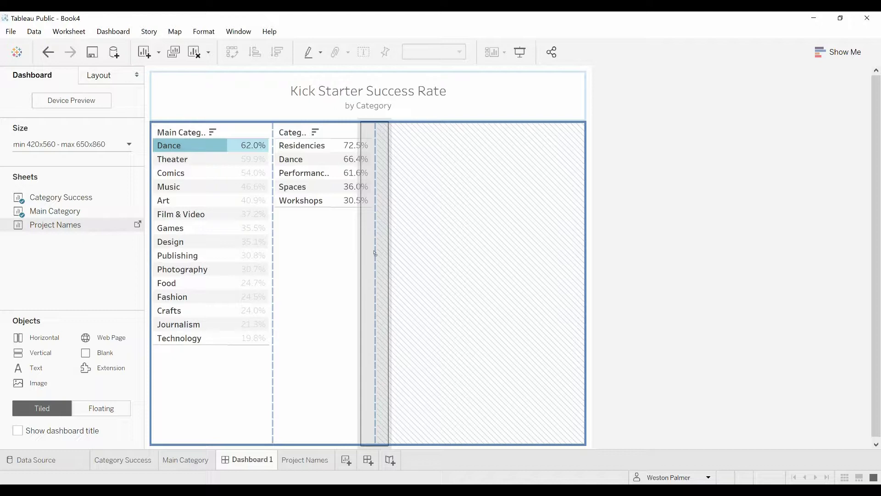
mouse_move(375, 252)
left_mouse_down()
mouse_move(303, 253)
mouse_move(382, 264)
left_mouse_up()
left_click_drag(381, 263, 384, 263)
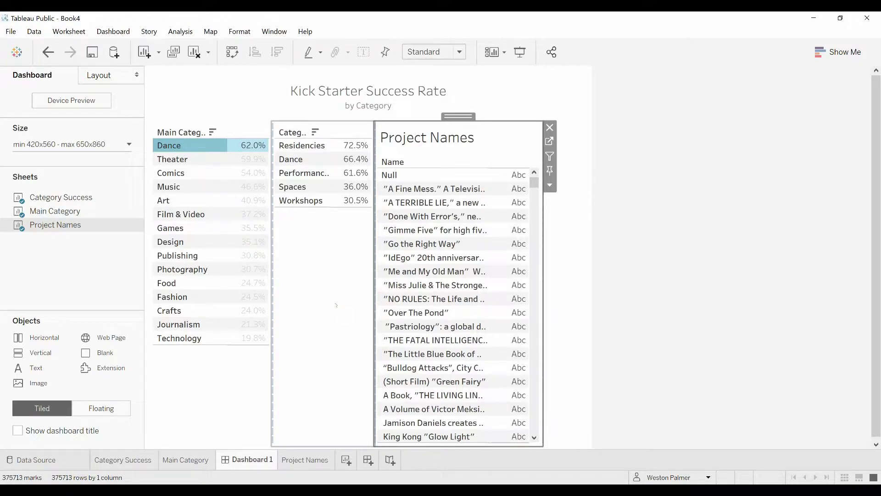
- Clear the Dance selection in the main category list and hide the Project Names sheet's title on the dashboard
left_click(179, 146)
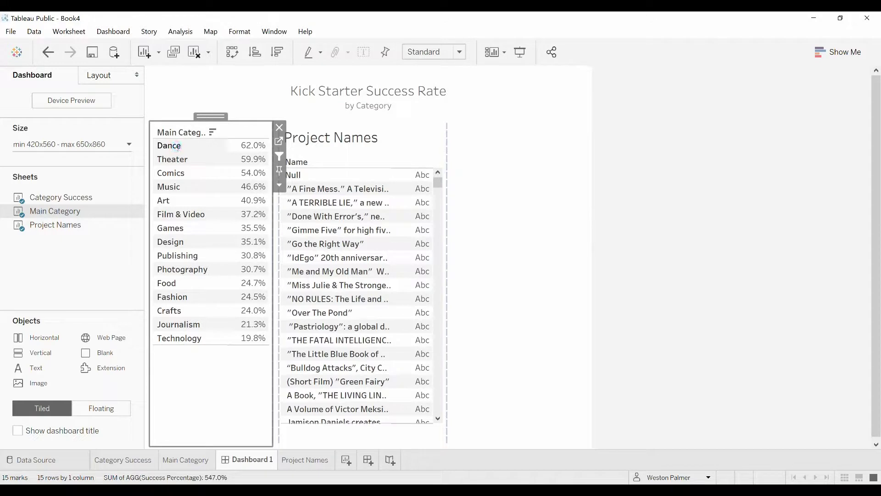
left_click(179, 145)
left_click(178, 145)
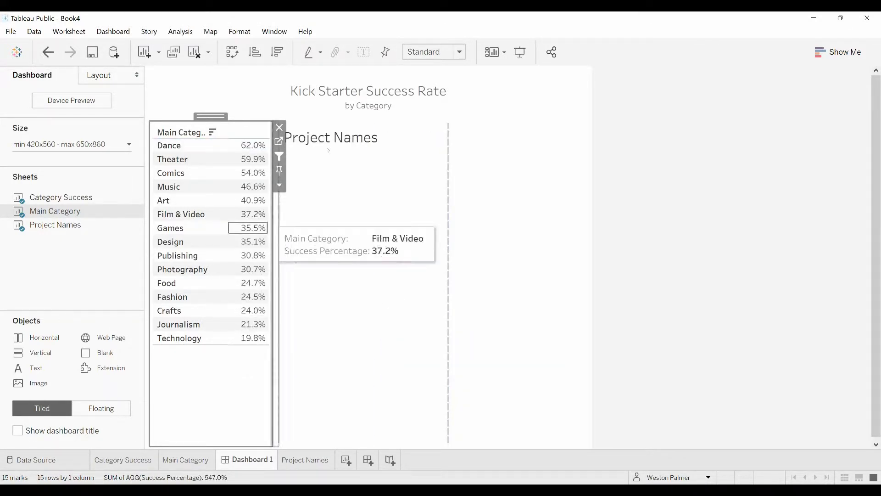
right_click(345, 139)
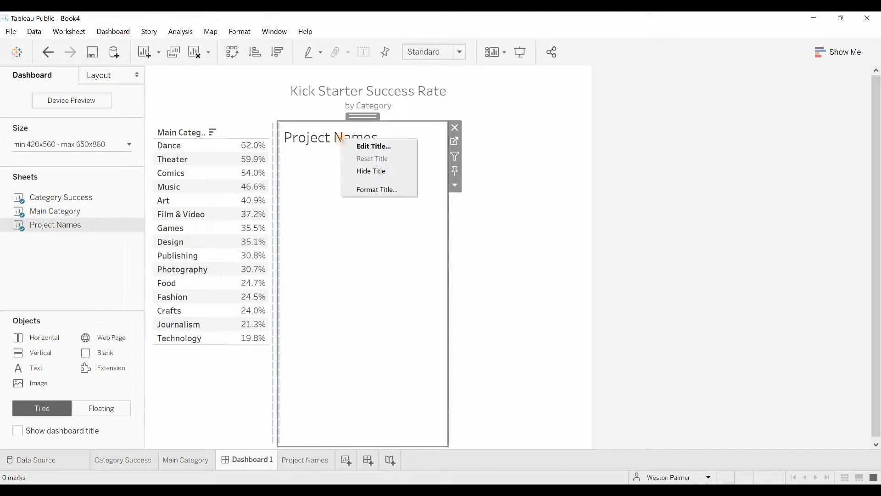
left_click(371, 171)
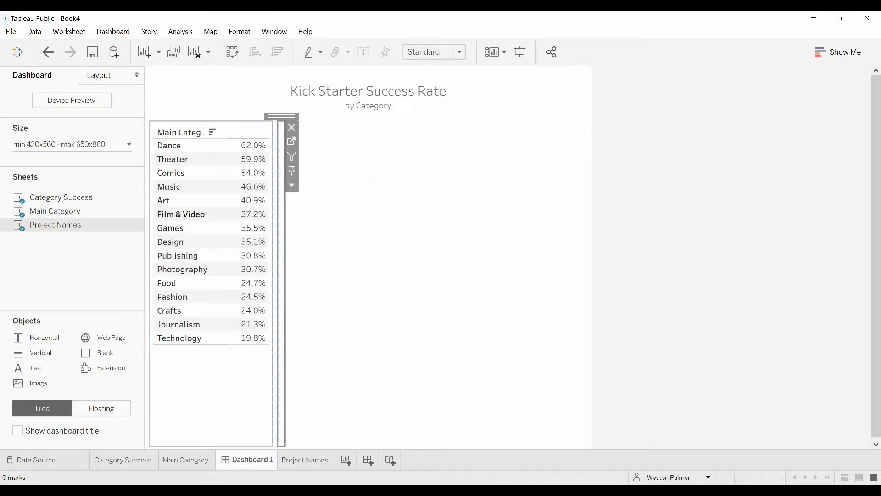
- Test the dashboard filtering by selecting Film & Video, browsing the project names, and selecting Shorts, Documentary and Music Videos in the category list
left_click(184, 215)
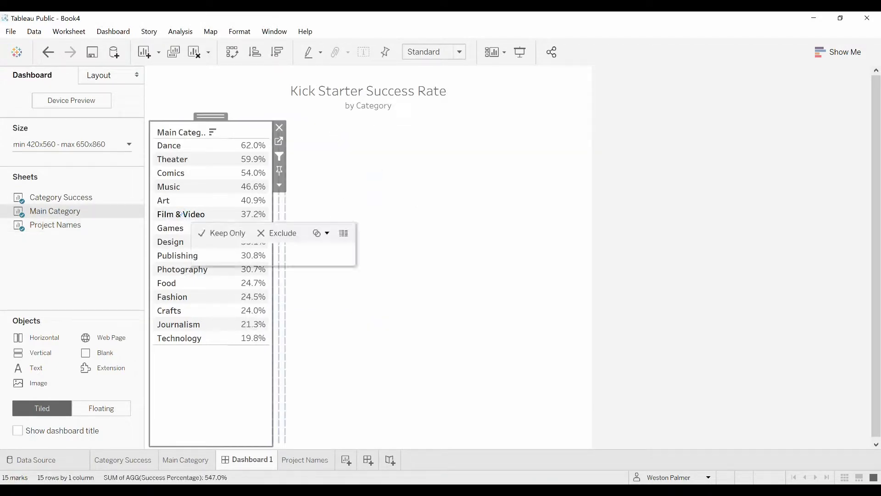
left_click(183, 215)
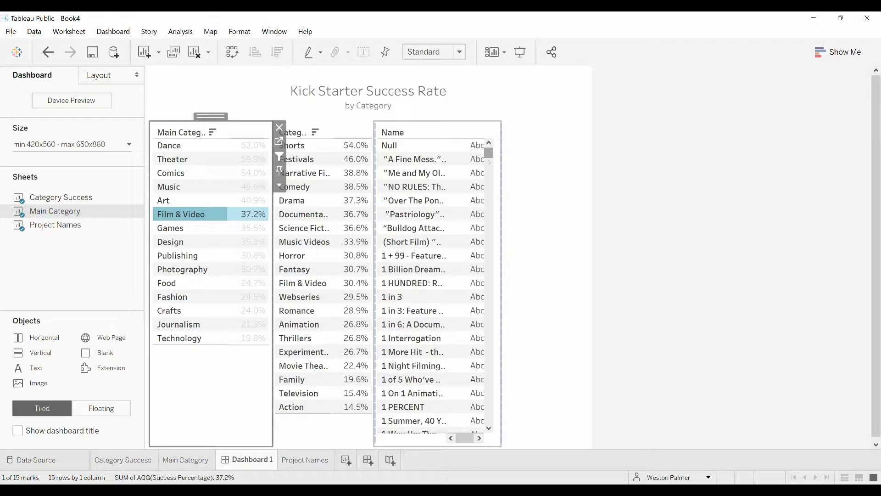
left_click_drag(489, 155, 501, 260)
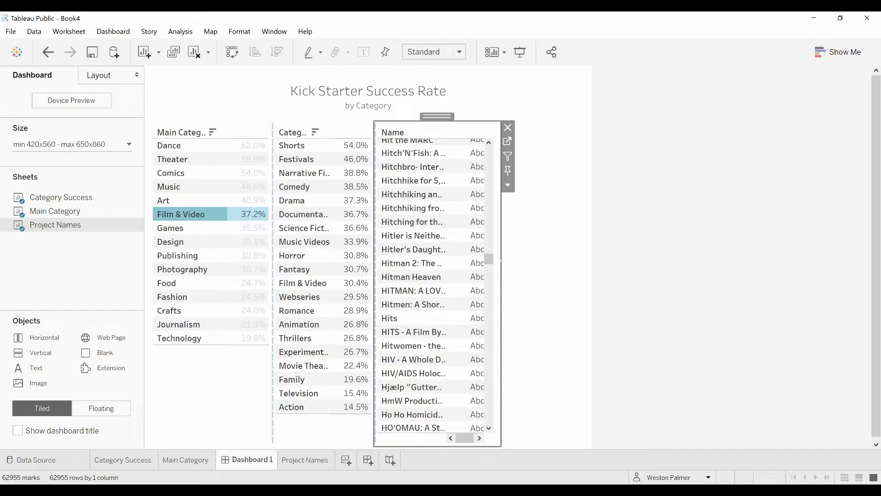
left_click(297, 146)
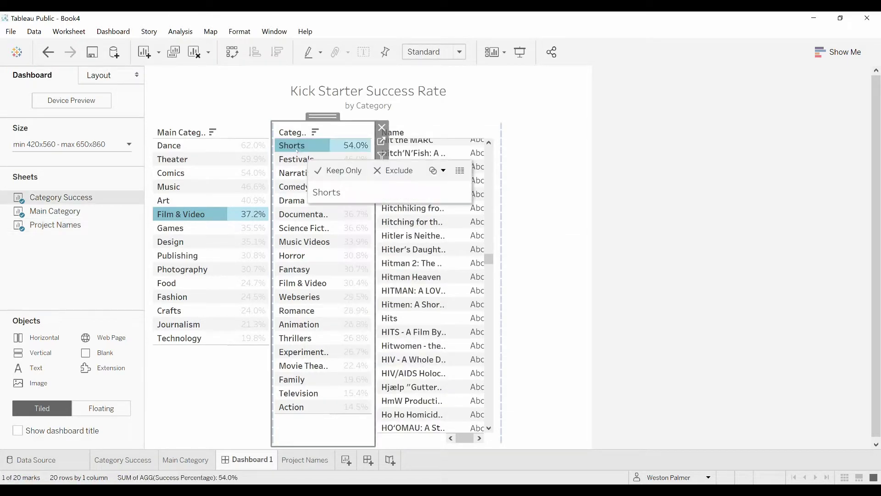
left_click(308, 215)
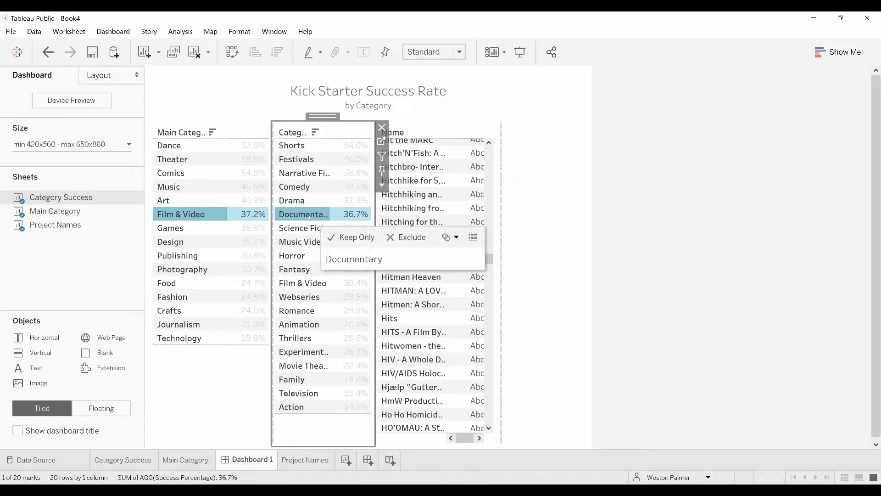
left_click(301, 243)
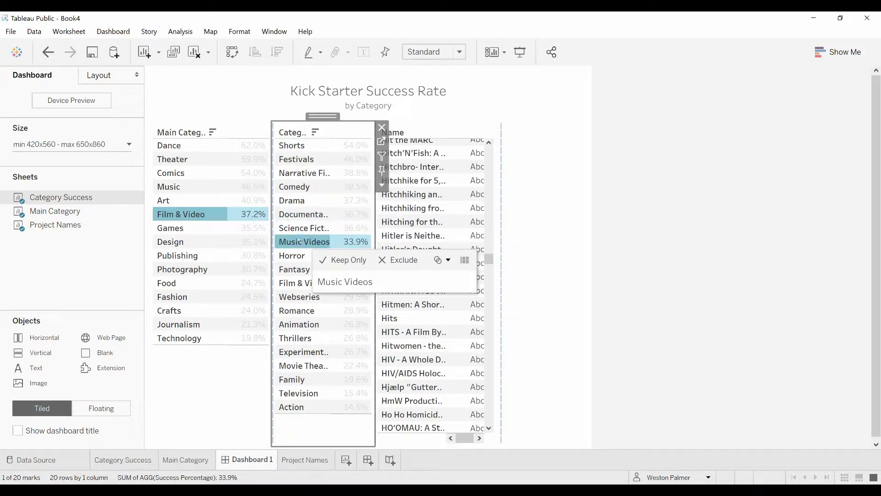
- Edit the Main Category Filter dashboard action so that it no longer targets the Project Names sheet
left_click(120, 31)
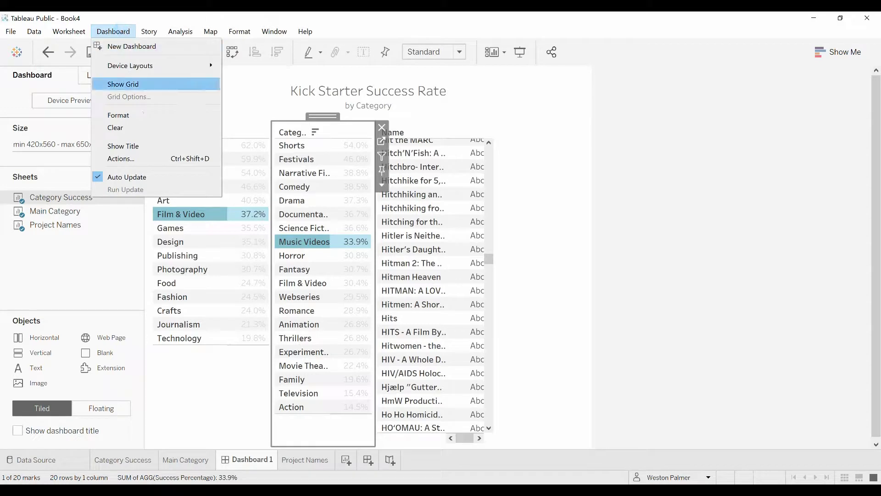
left_click(133, 158)
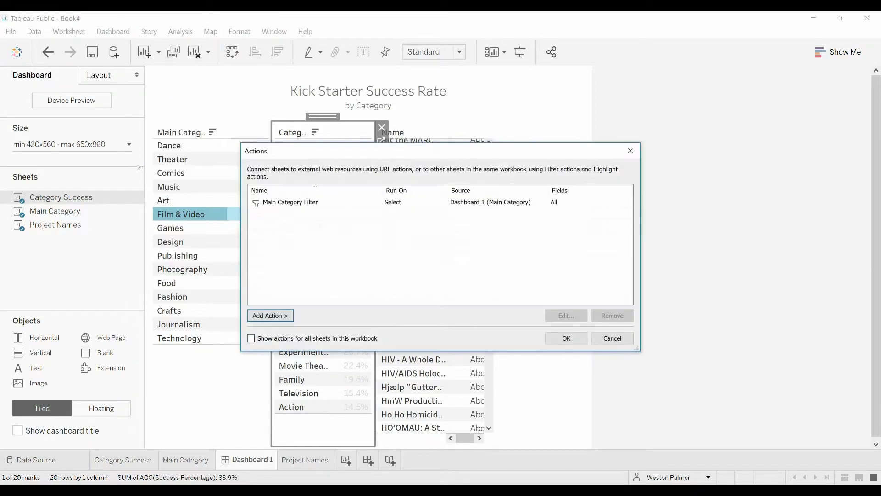
left_click(301, 203)
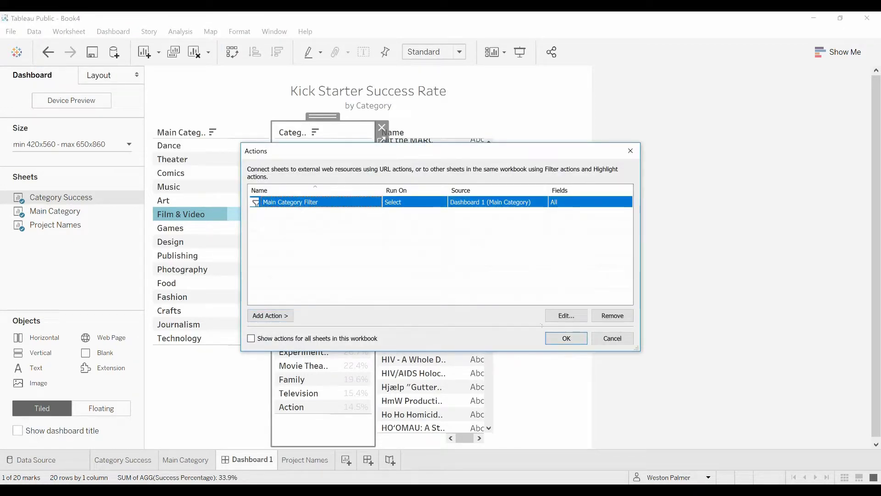
left_click(566, 315)
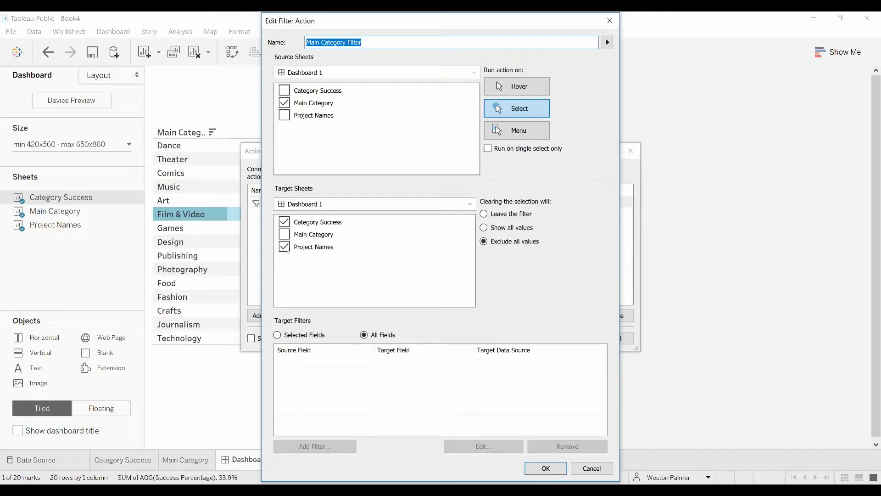
left_click(285, 247)
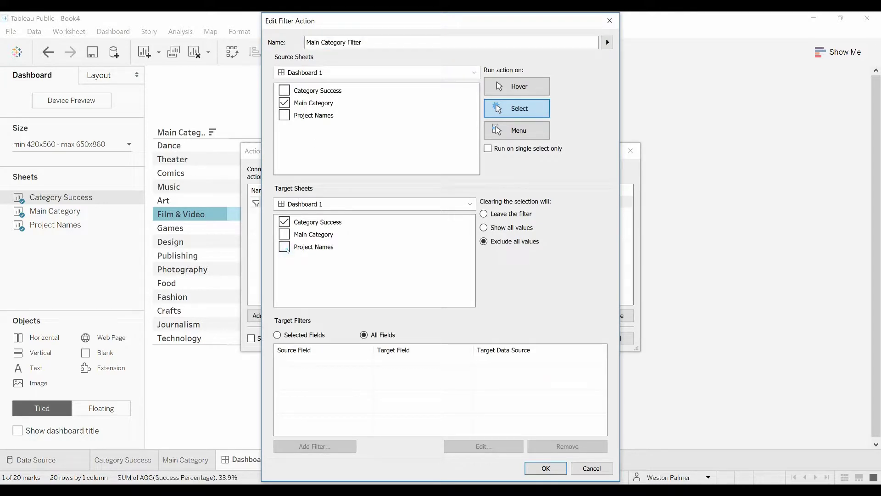
left_click(546, 468)
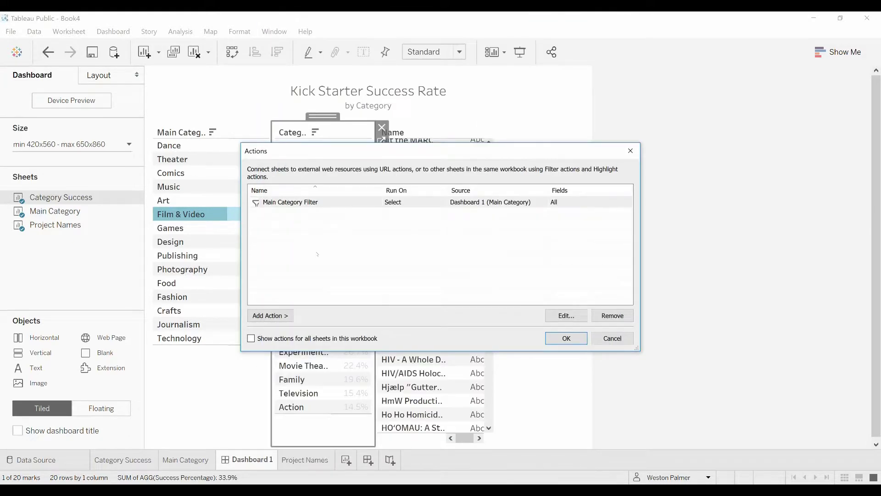
- Add a filter action named Sub-Category Filter, sourced only from Category Success, running on Select and showing all values when cleared
left_click(292, 206)
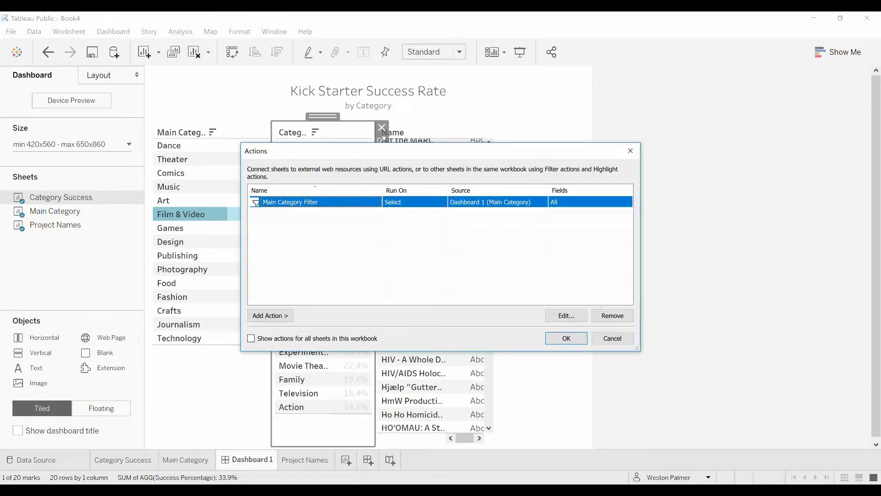
left_click(270, 316)
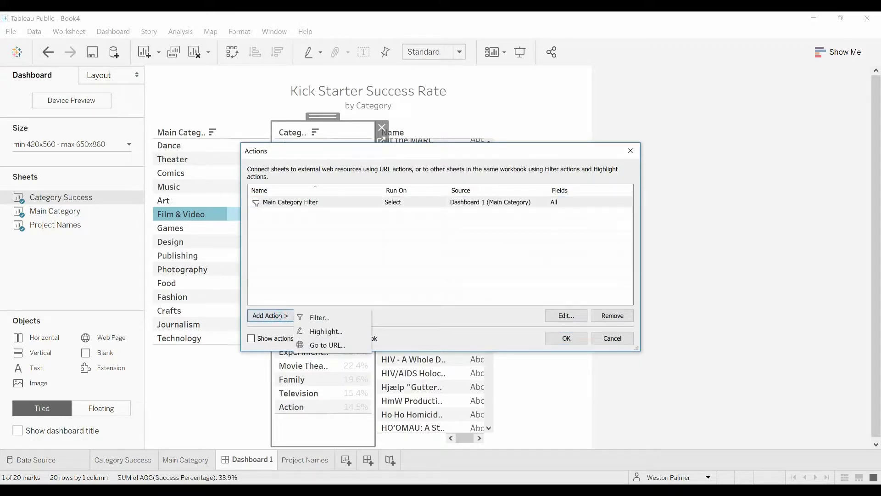
left_click(320, 317)
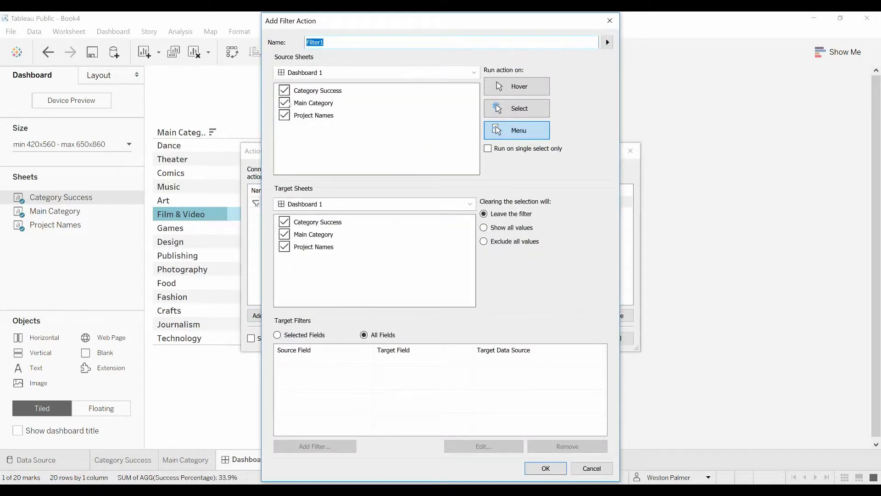
left_click(286, 103)
left_click(286, 115)
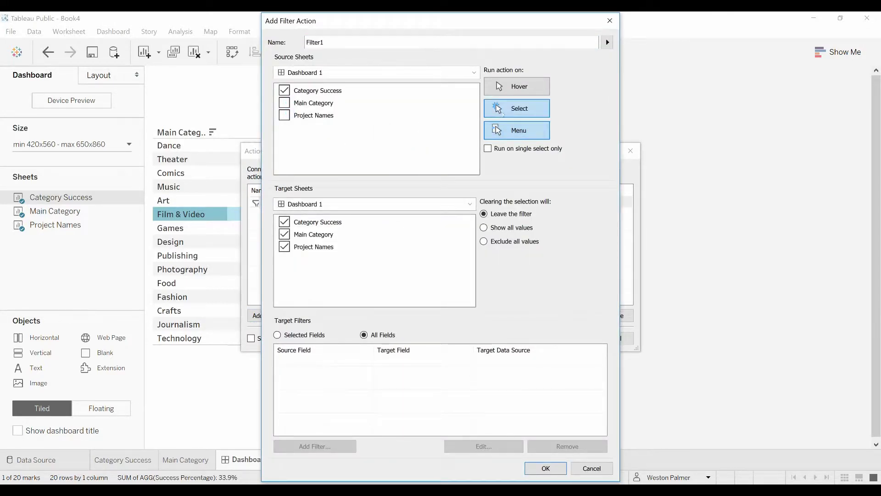
left_click(498, 109)
left_click(484, 228)
left_click_drag(334, 42, 262, 68)
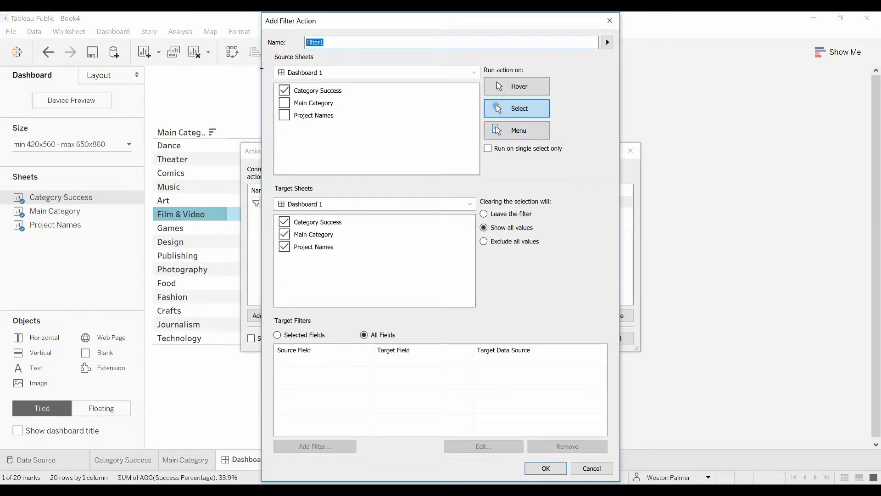
type("Sub-")
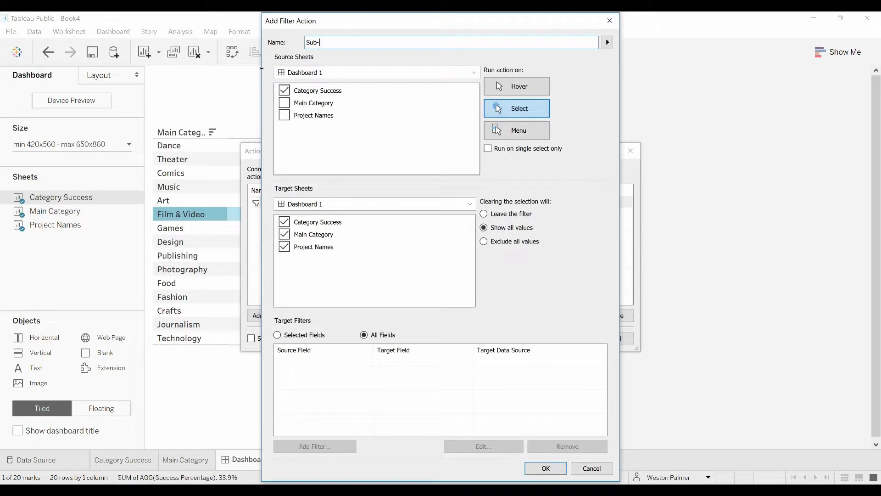
type("Category Filter")
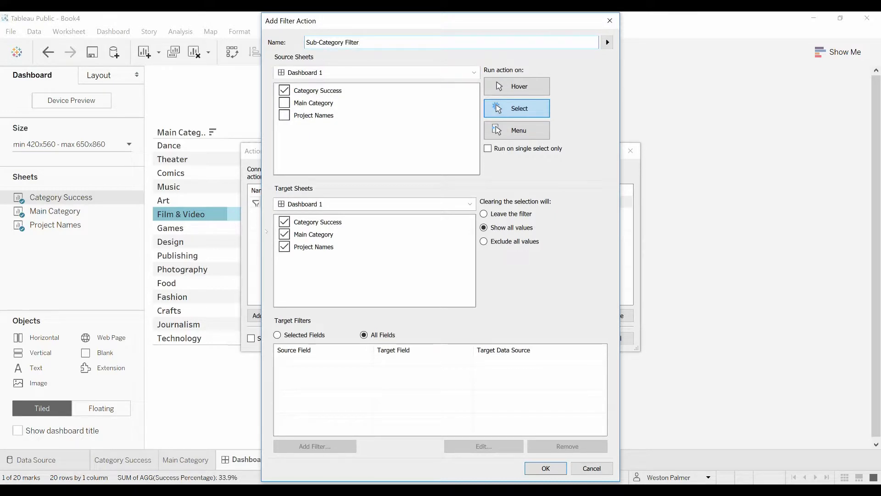
- Target only Project Names with the Sub-Category Filter, exclude all values when the selection is cleared, and save the dashboard actions
left_click(284, 222)
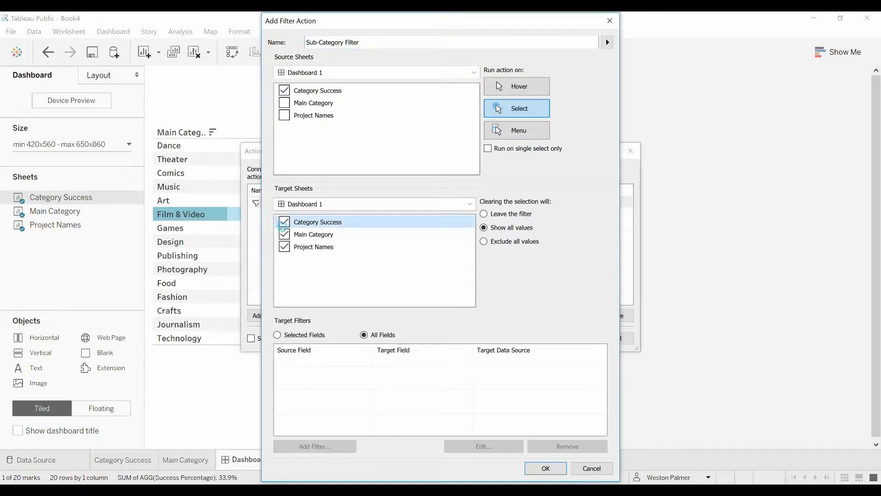
left_click(285, 234)
left_click(484, 242)
left_click(550, 472)
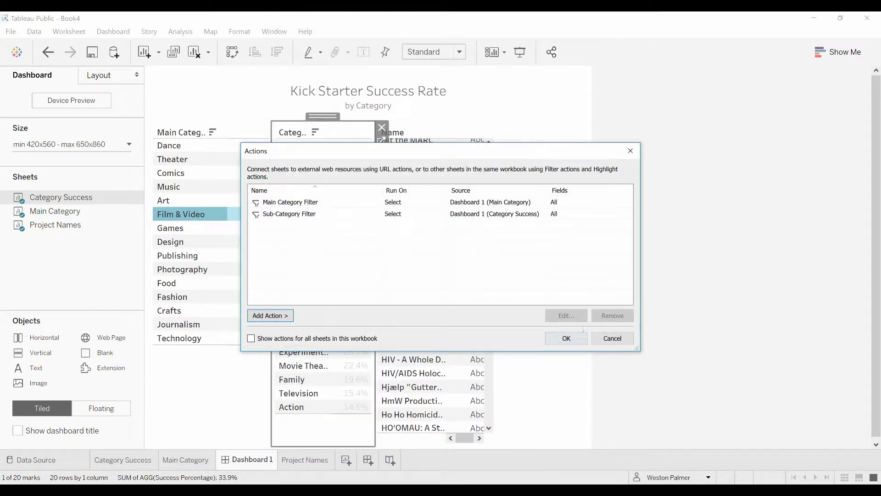
left_click(567, 339)
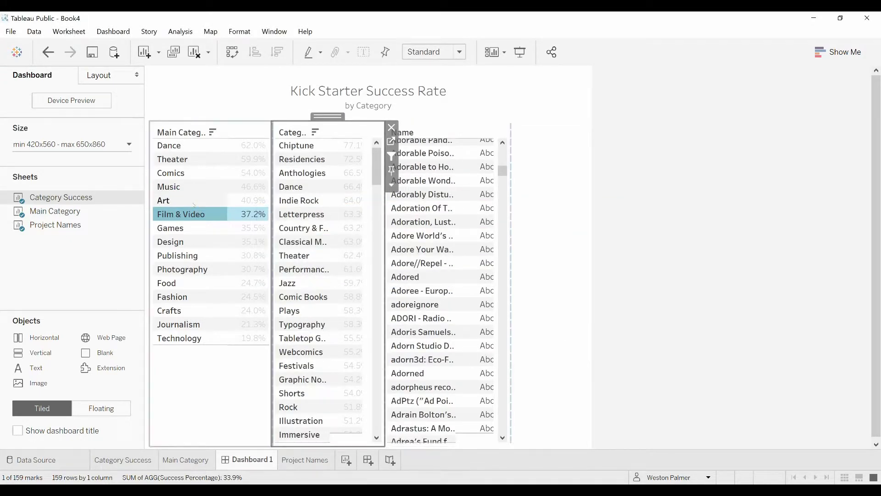
- Test both filter actions by selecting Dance, toggling Residencies, selecting Spaces in the category list, and choosing Music as main category
left_click(180, 149)
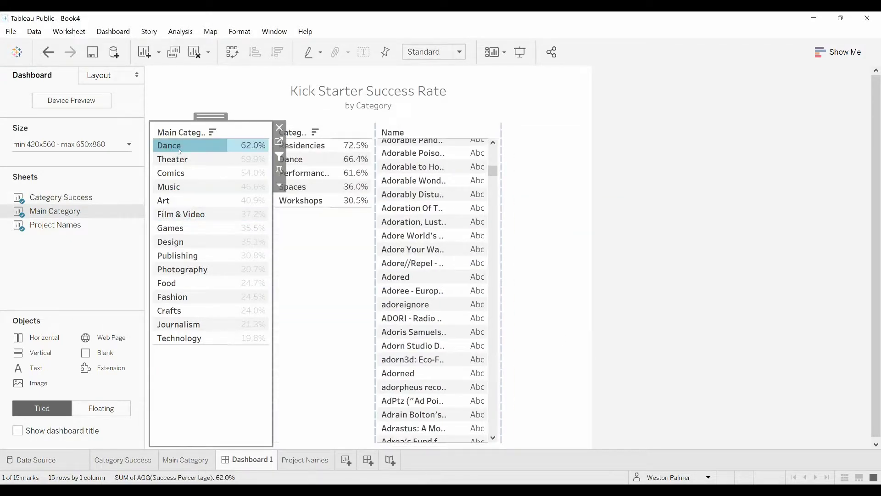
left_click(299, 146)
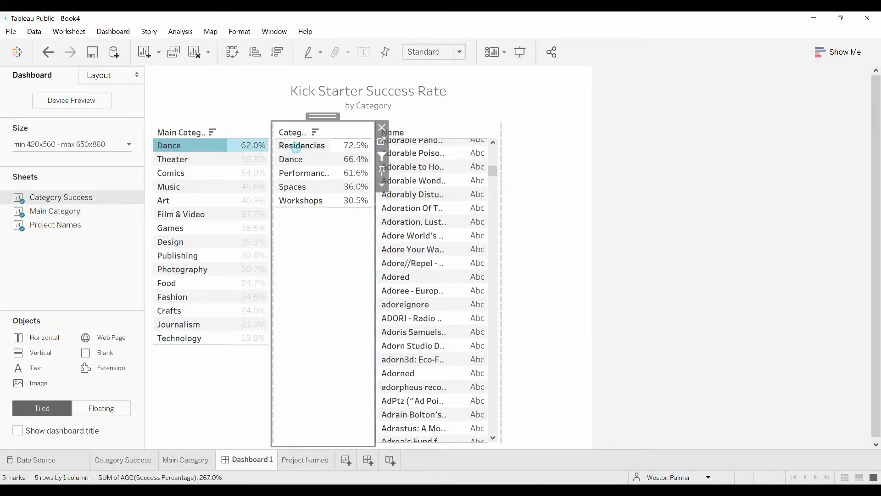
left_click(298, 146)
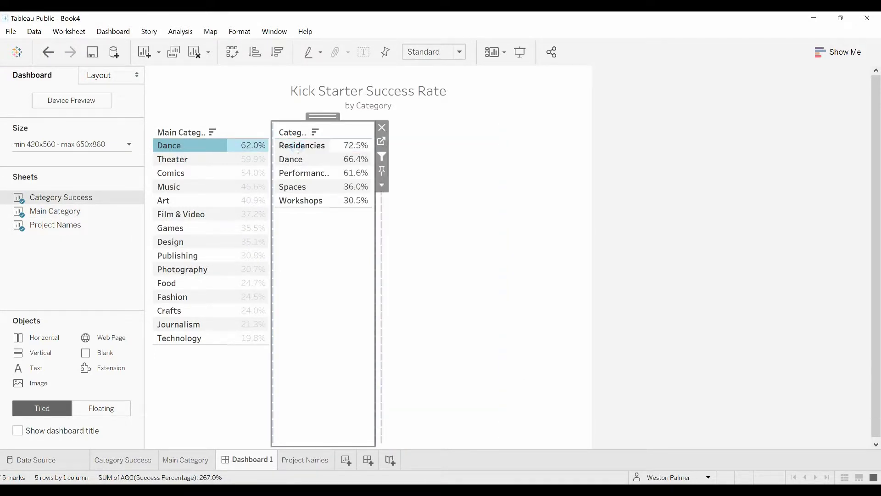
left_click(304, 188)
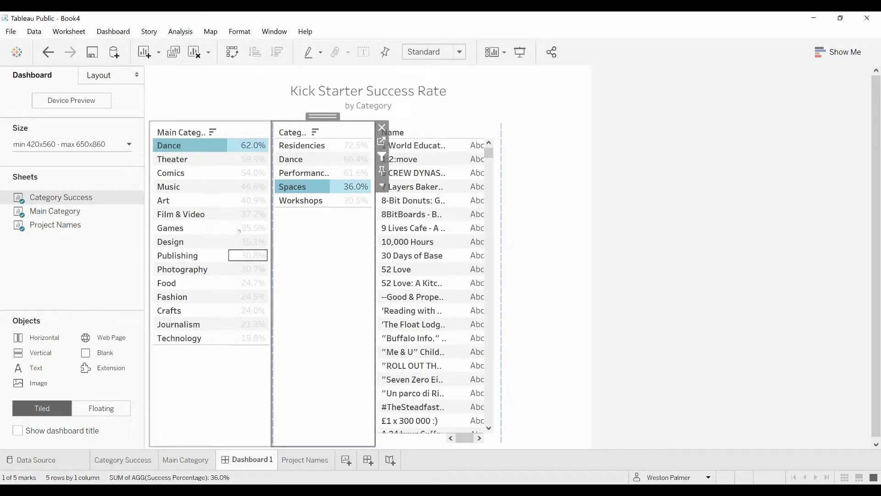
left_click(172, 190)
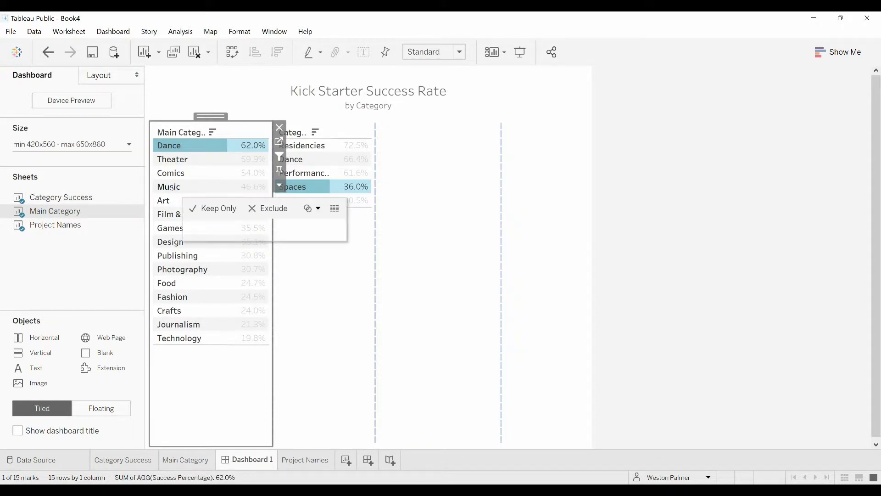
- Test the filters by selecting the Music main category and its Chiptune category, and widen the Project Names view on the dashboard
left_click(169, 188)
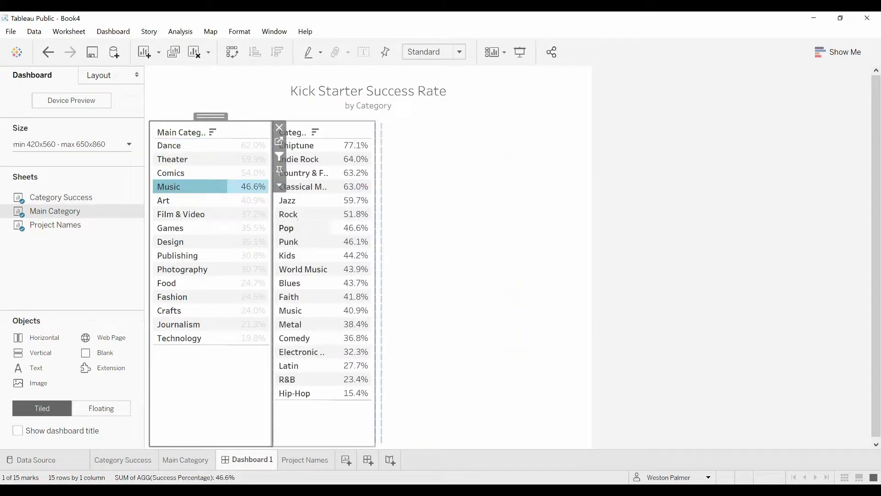
left_click(298, 145)
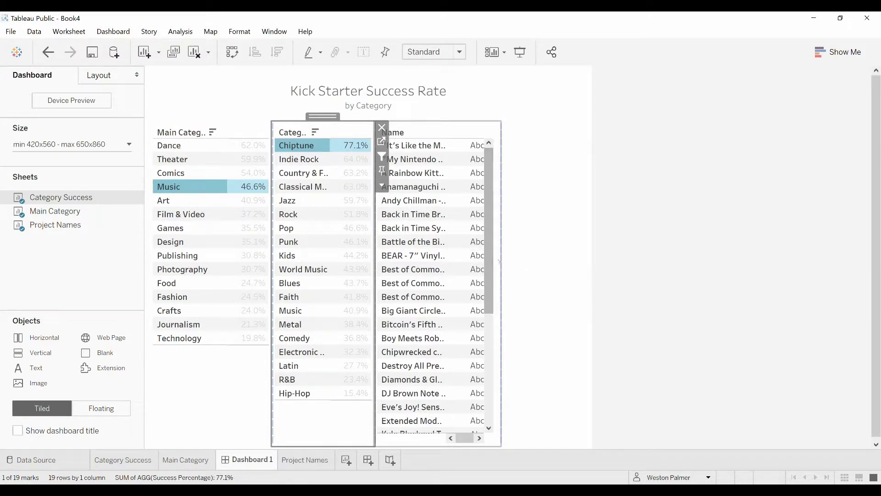
left_click_drag(500, 261, 556, 261)
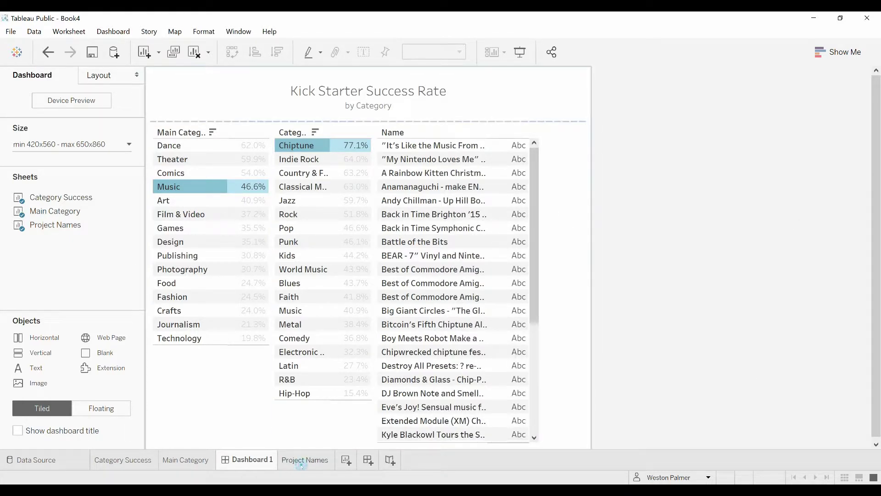
- Widen the Name column on the Project Names worksheet to make room for longer project titles
left_click(303, 460)
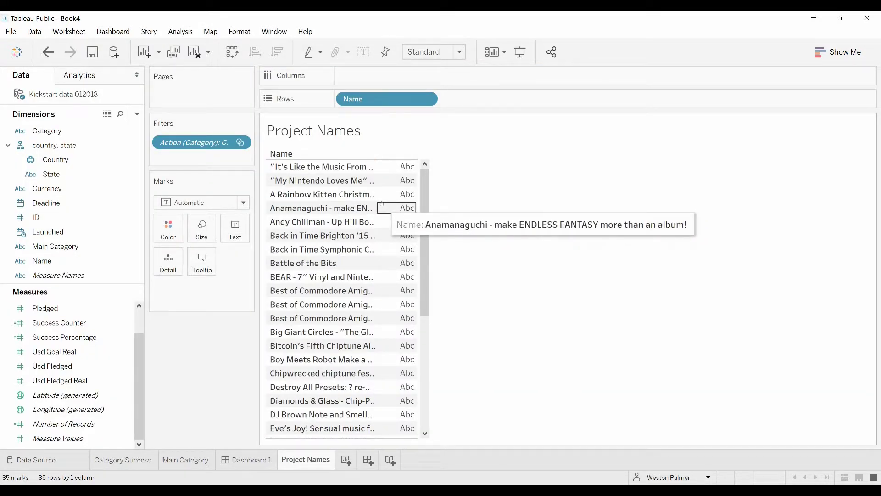
left_click(374, 195)
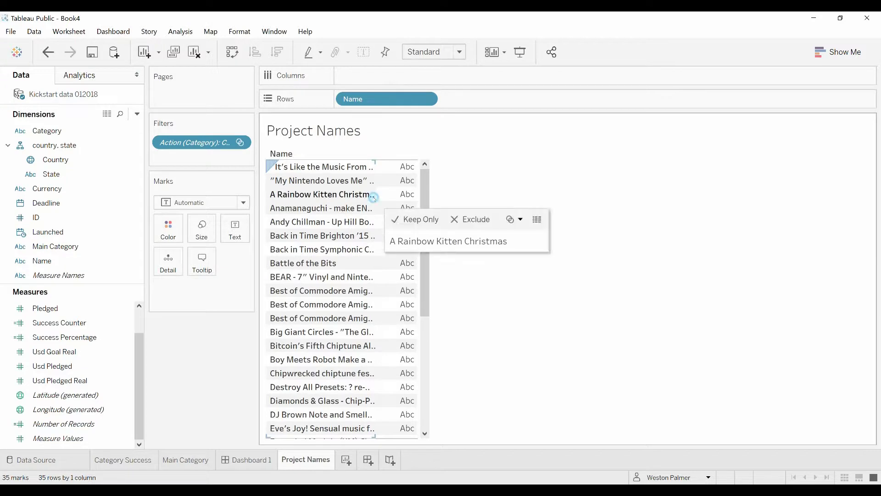
left_click_drag(377, 195, 459, 202)
mouse_move(457, 198)
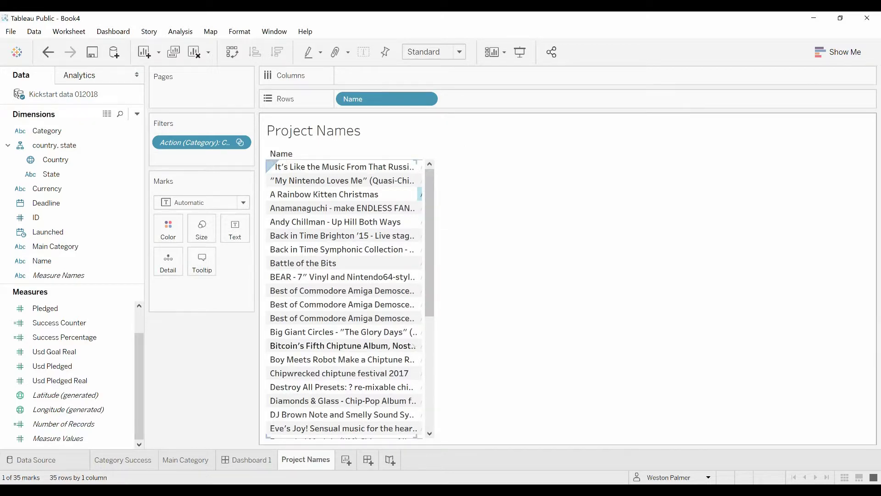
- Return to Dashboard 1 and clear the Chiptune and Music selections
left_click(241, 461)
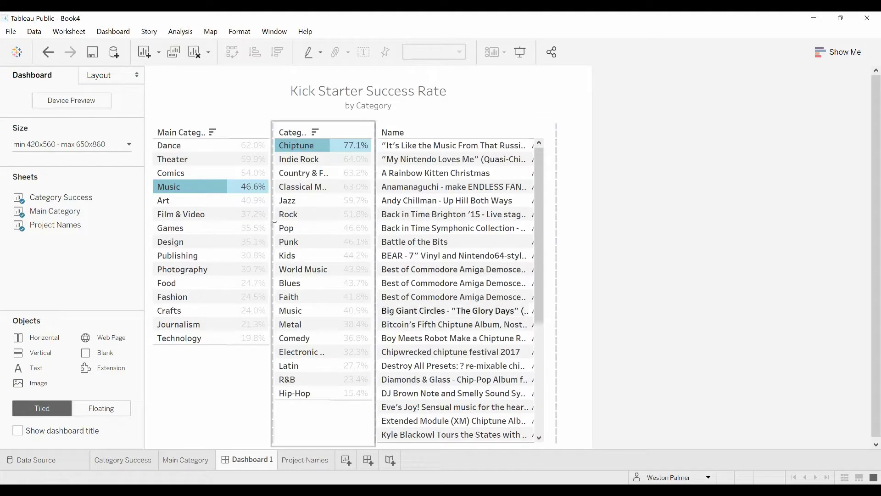
left_click(302, 146)
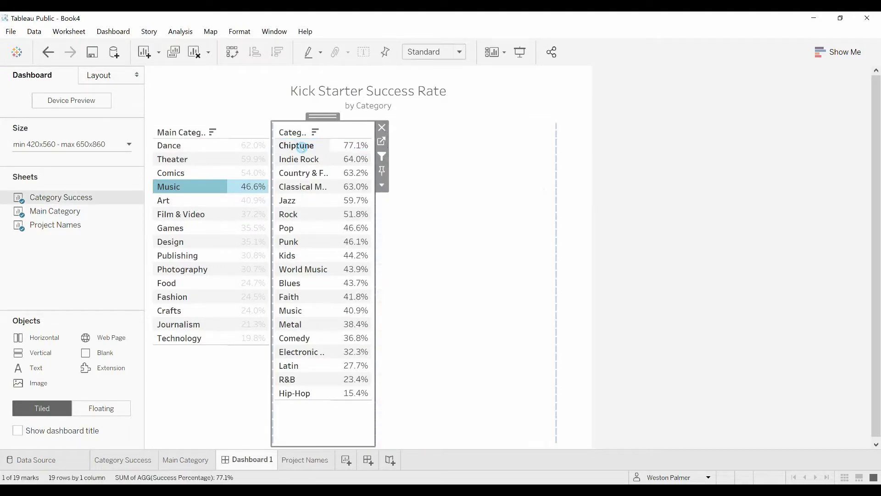
left_click(198, 184)
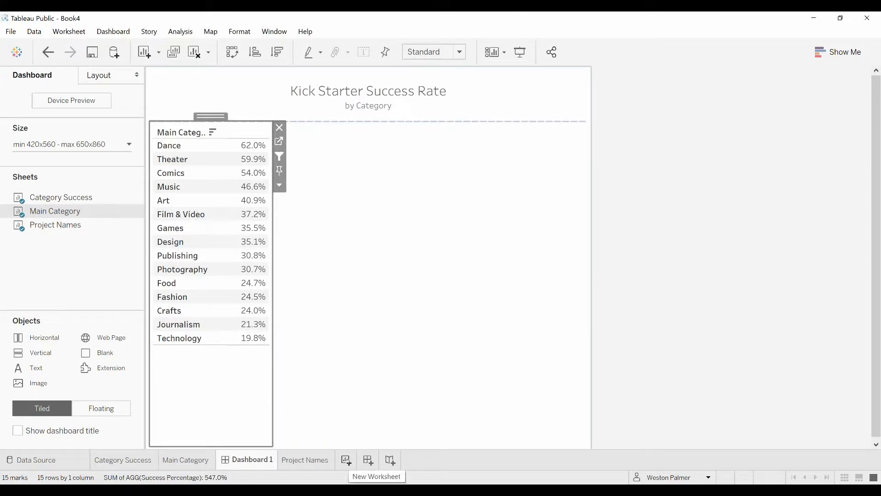
- Create a new worksheet showing the sum of Usd Goal Real as text, with the year of Deadline across the columns
left_click(346, 460)
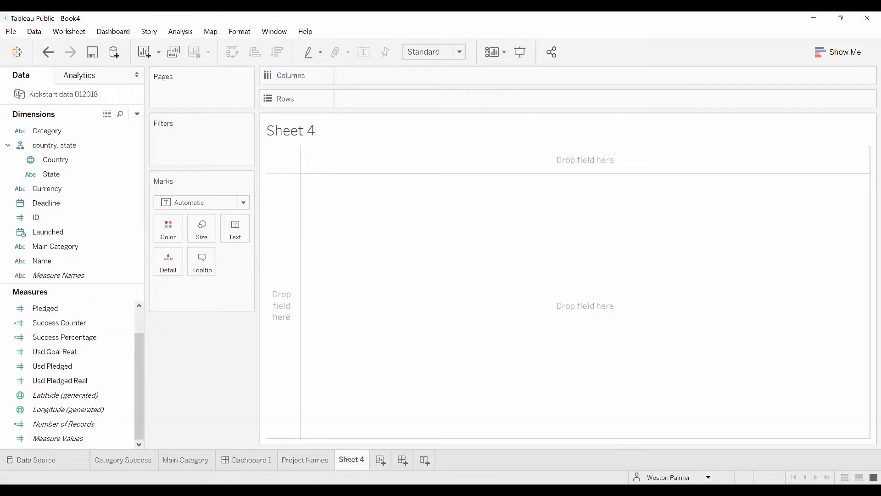
left_click(115, 251)
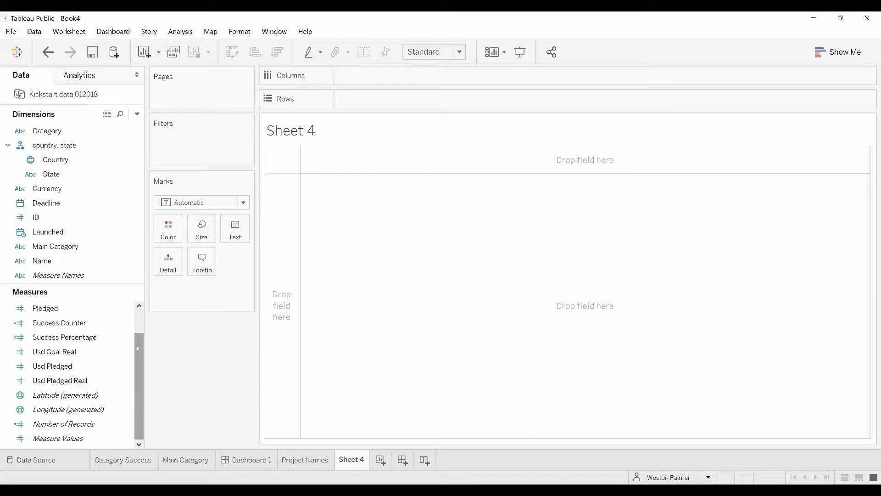
left_click(58, 352)
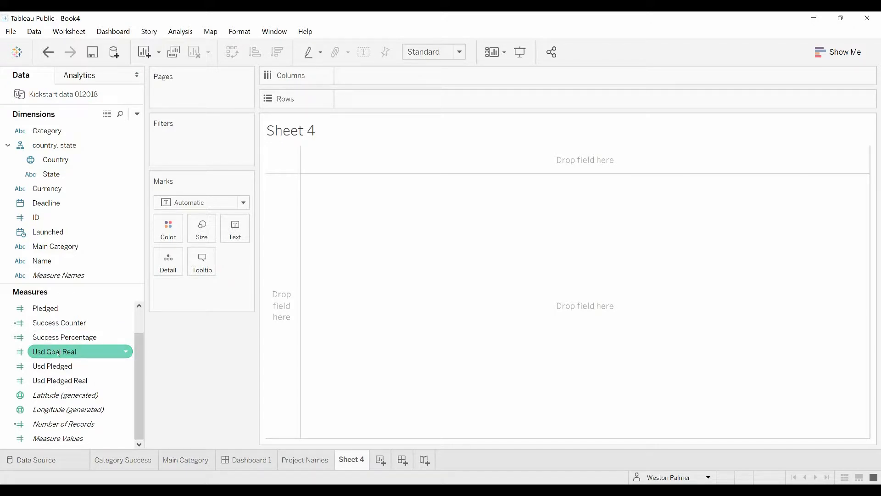
left_click_drag(58, 352, 418, 251)
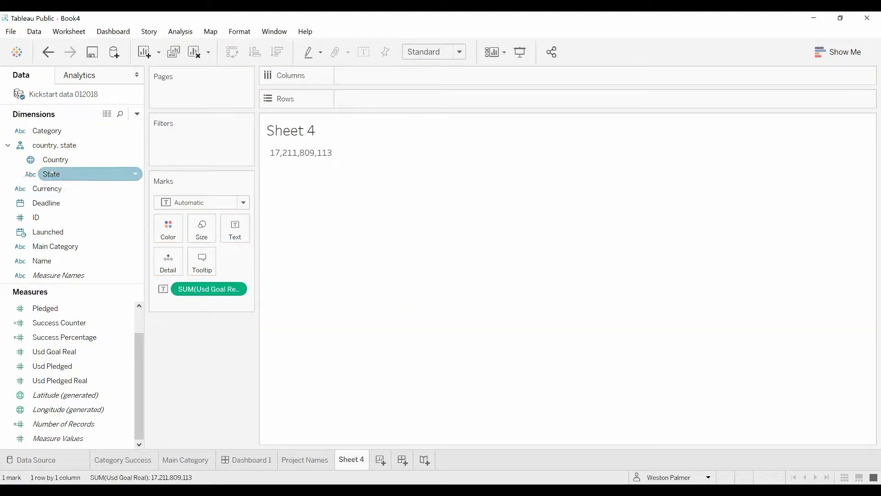
left_click_drag(50, 202, 378, 80)
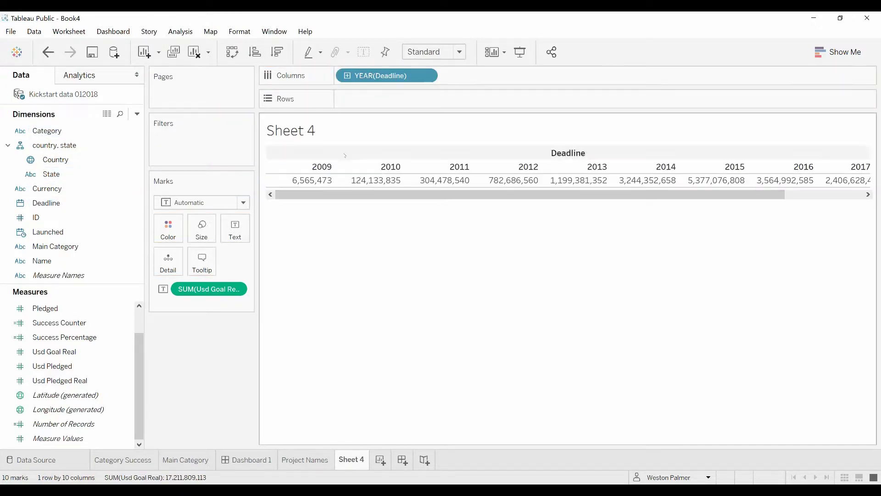
- Change the mark type to Bar and move the sum of Usd Goal Real to the rows to plot vertical bars
left_click(244, 203)
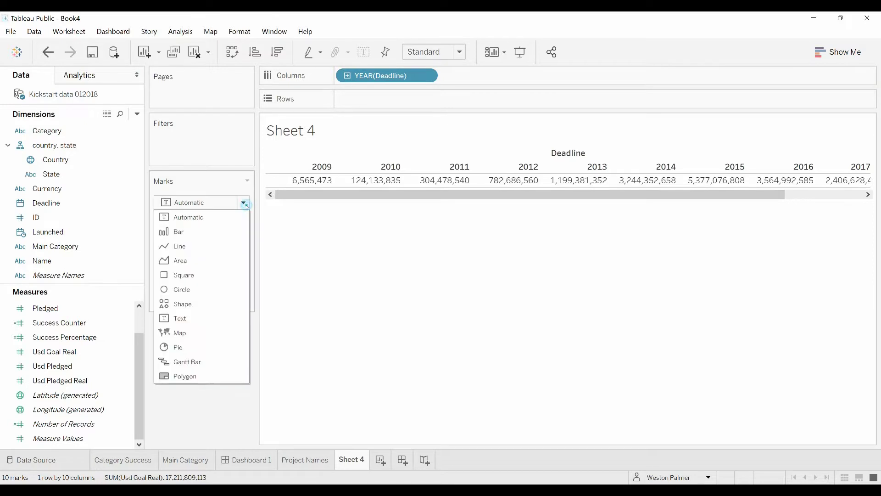
left_click(197, 231)
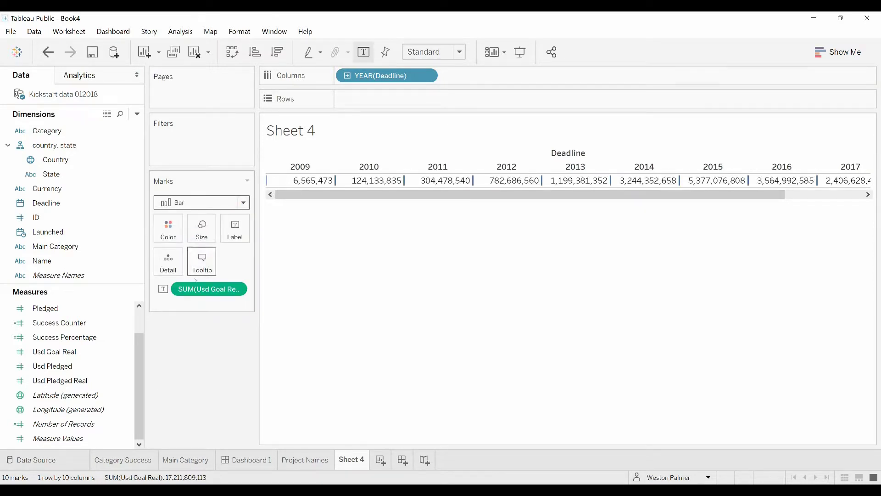
left_click_drag(203, 289, 382, 100)
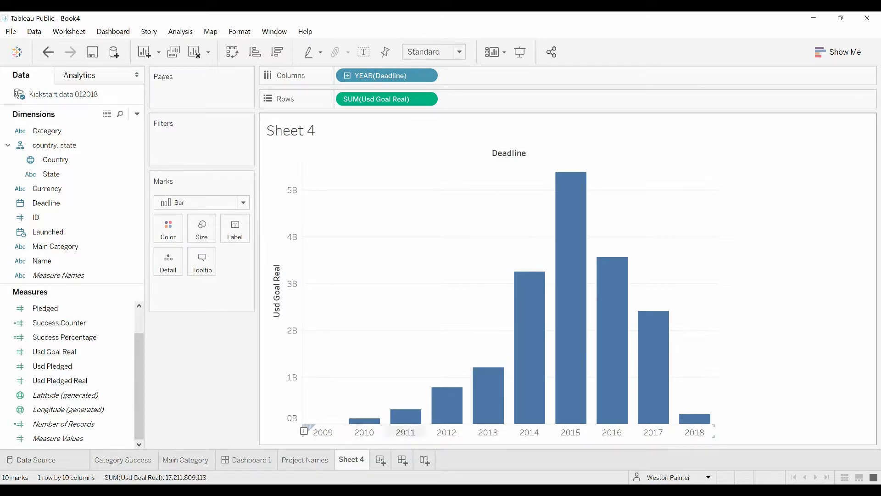
- Filter the chart by Deadline years, excluding 2009, 2010, 2011 and 2018
left_click(53, 175)
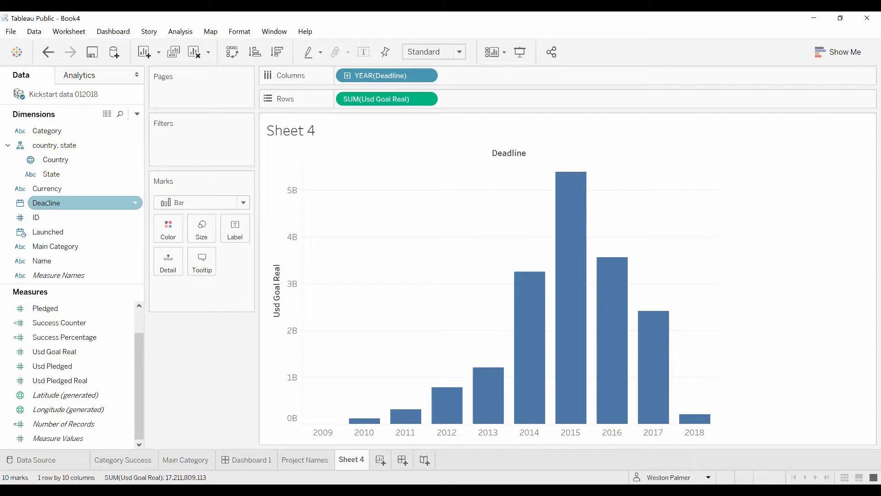
left_click_drag(47, 202, 179, 150)
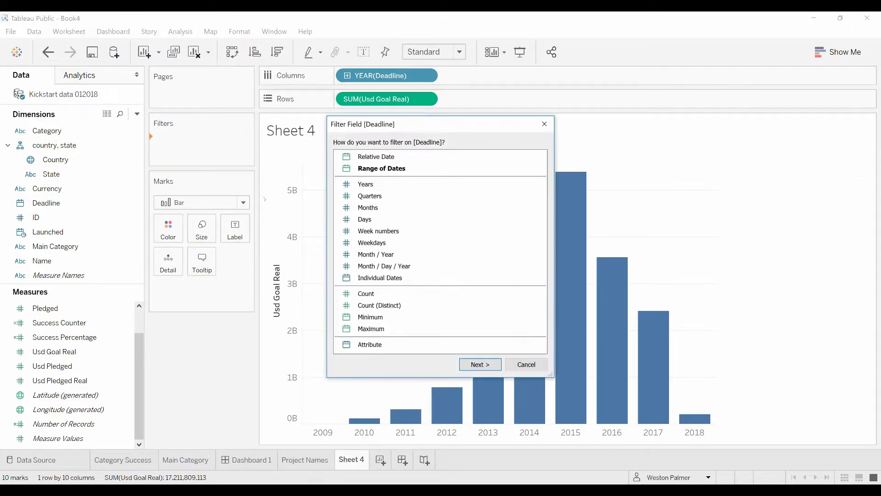
left_click(379, 184)
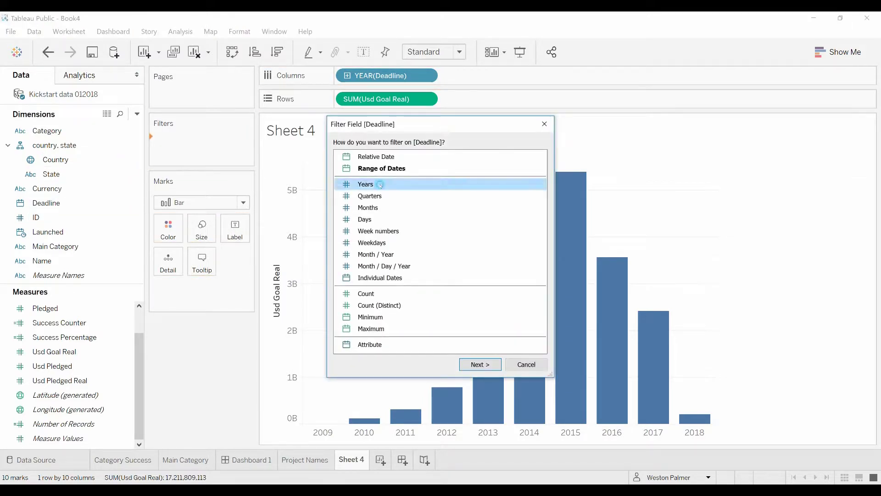
left_click(480, 365)
left_click(310, 150)
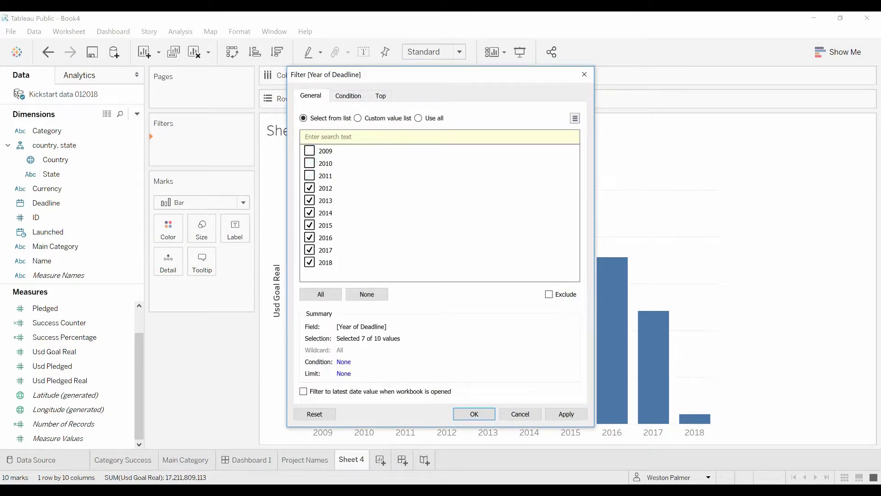
left_click(482, 414)
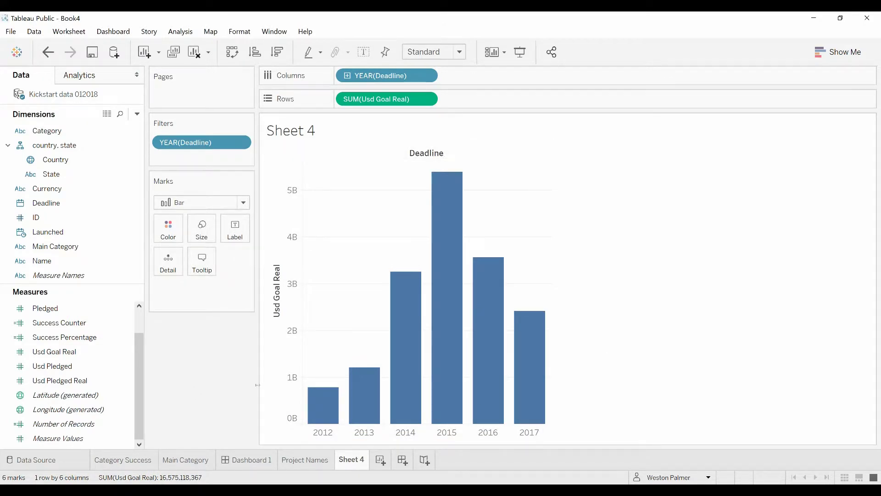
- Set the default number format of Usd Goal Real to Currency (Custom) with Millions (M) display units and 0 decimal places
left_click(54, 351)
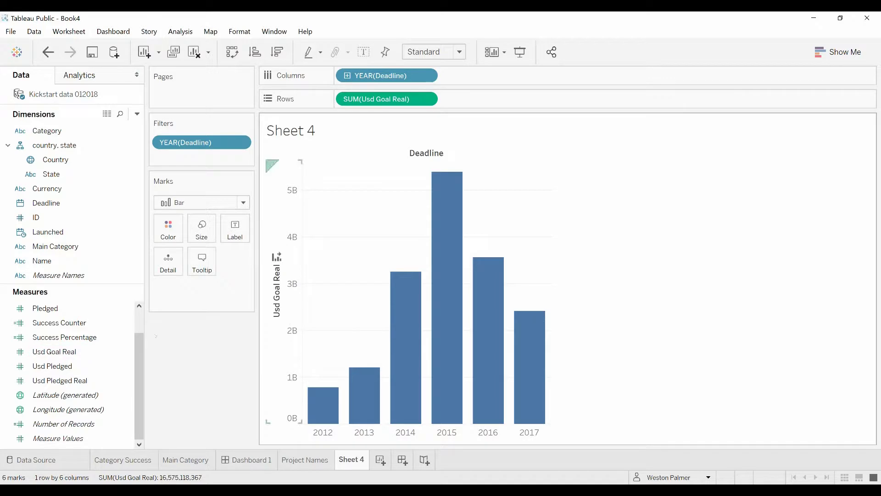
left_click(126, 354)
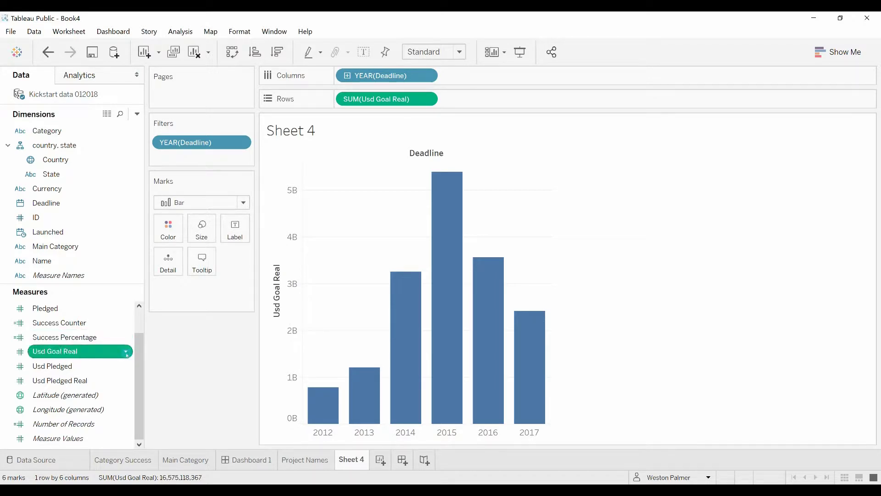
mouse_move(168, 286)
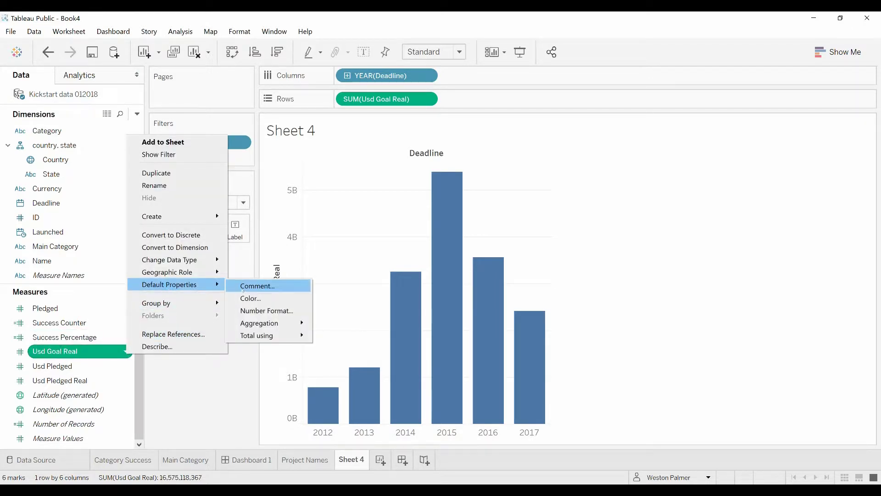
left_click(267, 308)
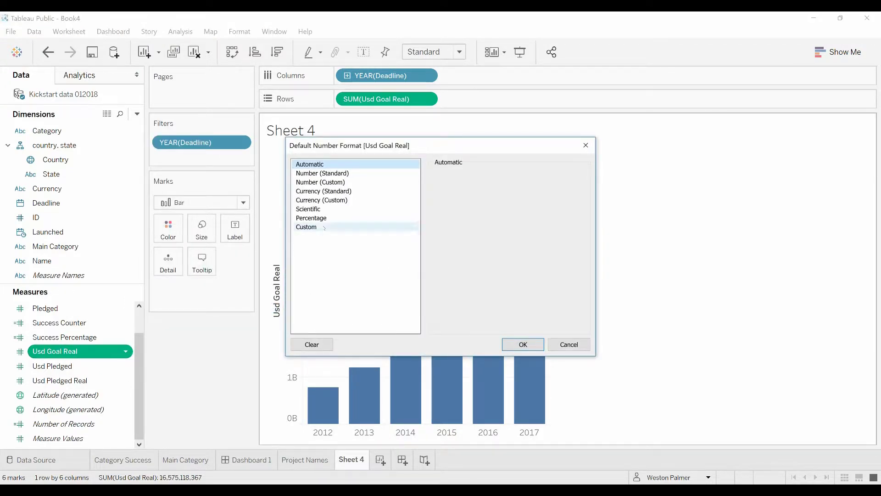
left_click(331, 202)
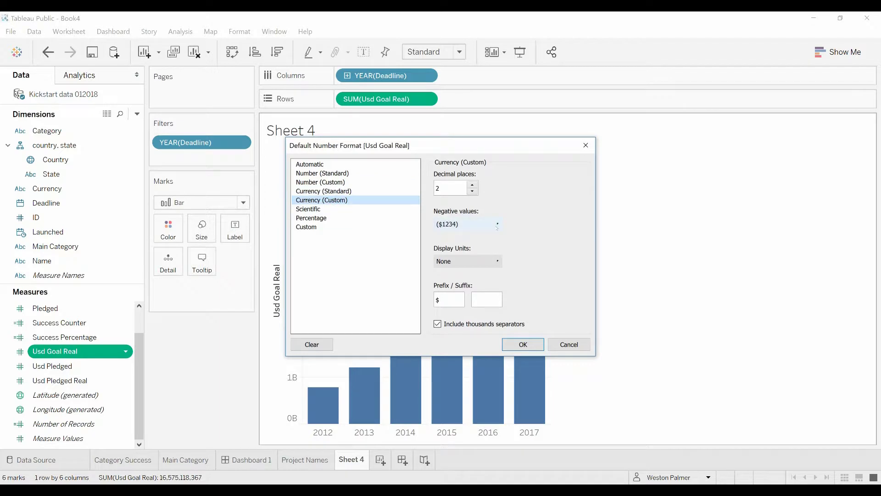
left_click(495, 260)
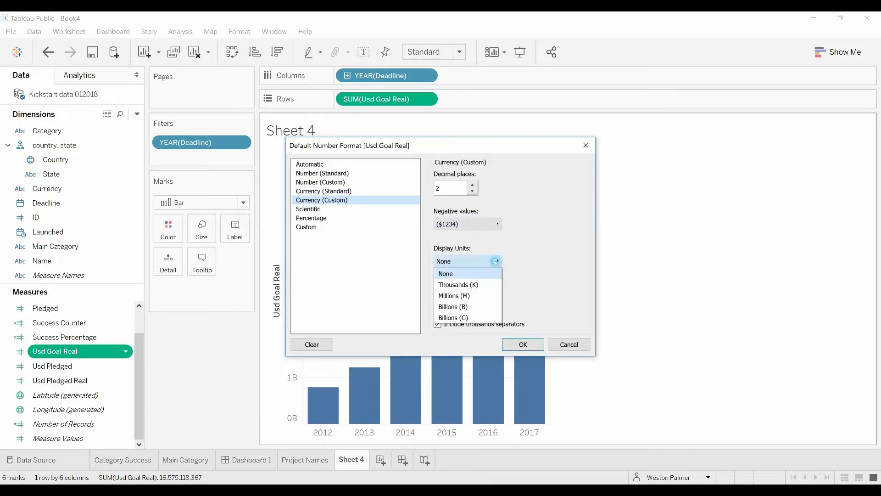
left_click(471, 295)
left_click(472, 191)
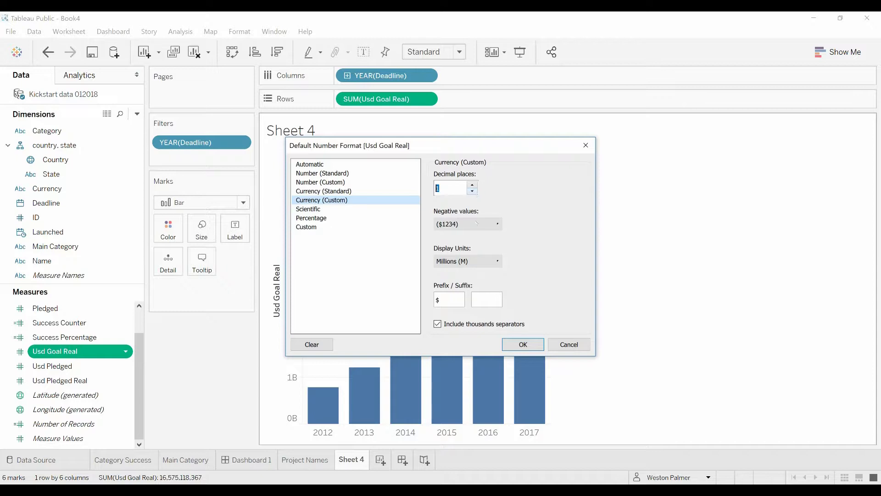
left_click(472, 191)
left_click(523, 344)
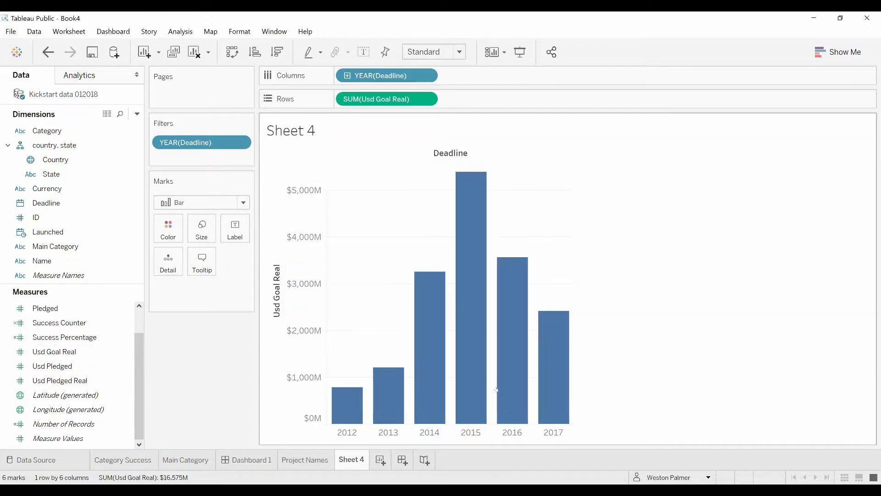
- Label each yearly bar with its sum of Usd Goal Real
mouse_move(371, 400)
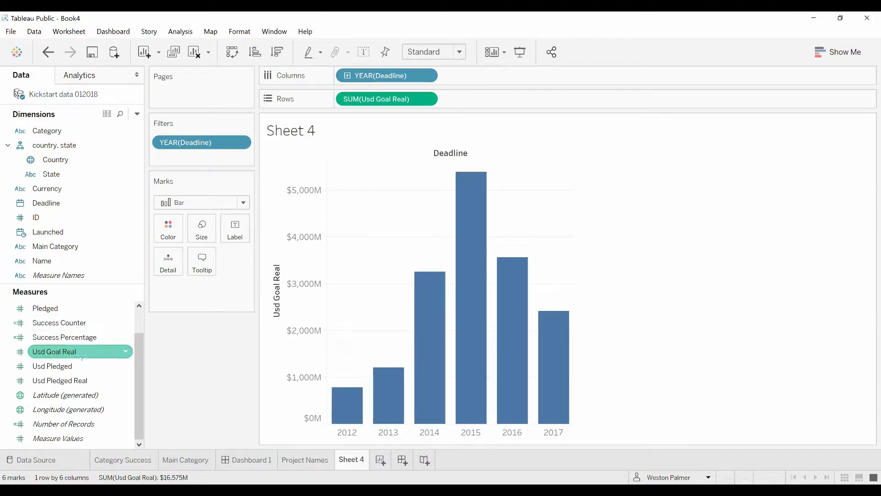
left_click_drag(81, 358, 238, 239)
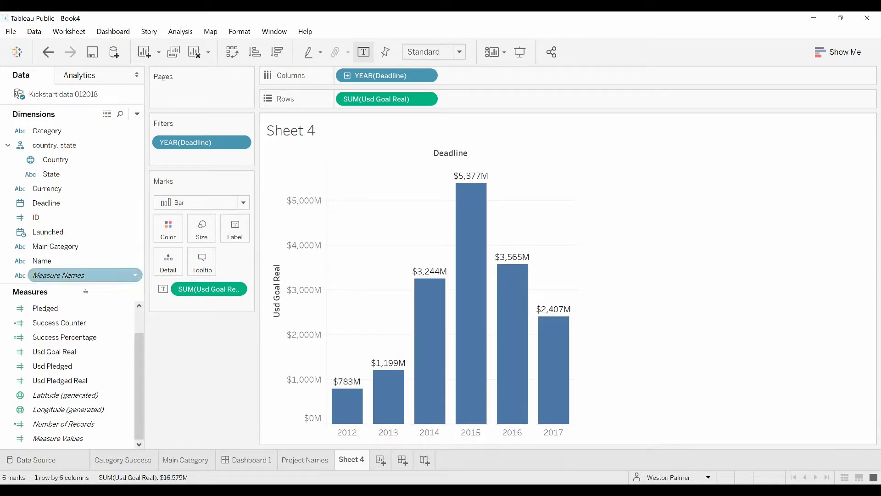
- Add a second sum of Usd Goal Real to the rows and color only that lower bar chart by State
left_click_drag(73, 351, 502, 104)
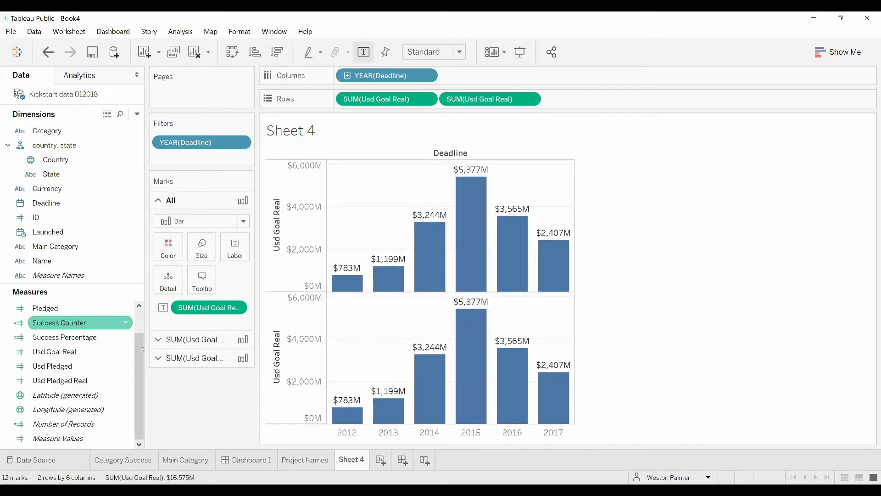
left_click(158, 358)
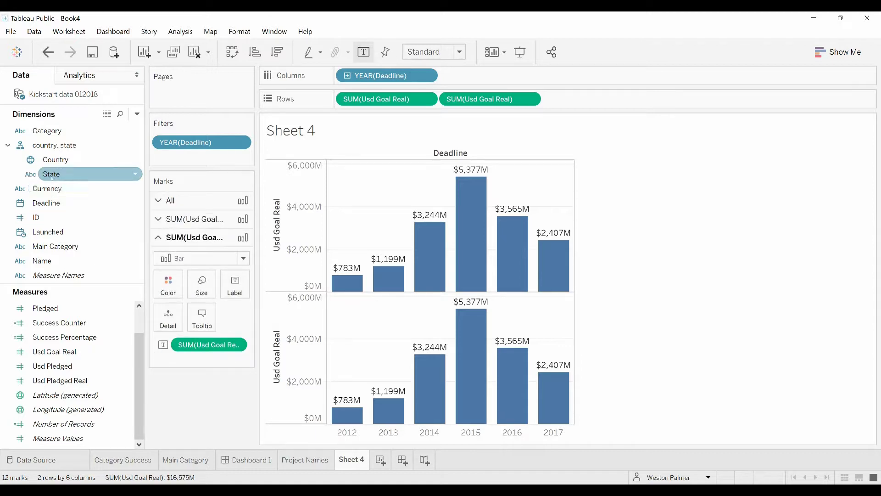
left_click_drag(52, 175, 162, 291)
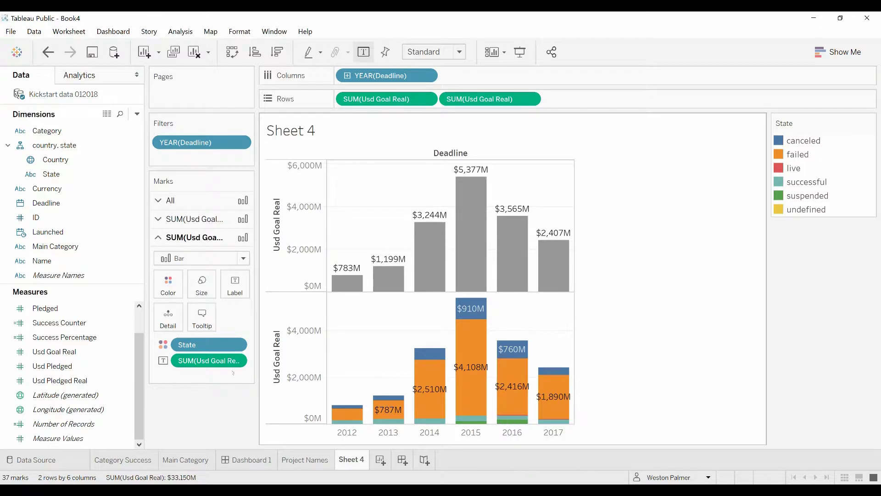
- Remove the sum label from the State-colored bars and combine the two Usd Goal Real charts as a dual axis
left_click_drag(193, 367, 189, 413)
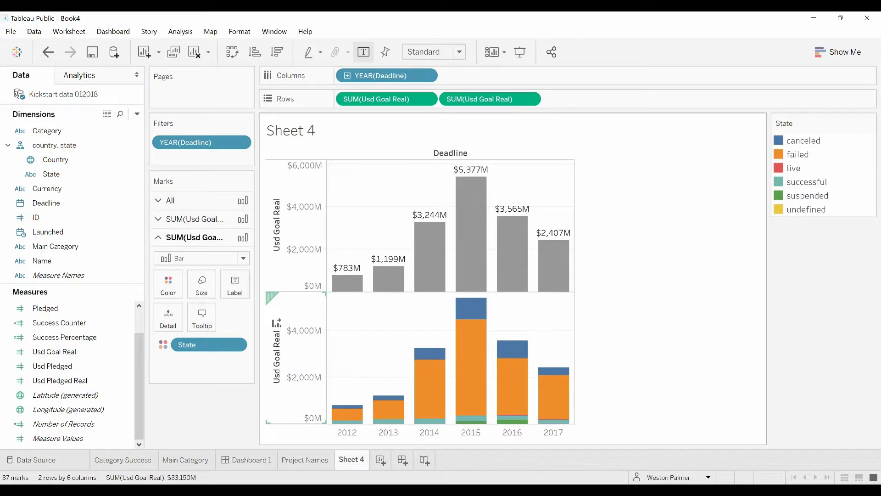
right_click(277, 368)
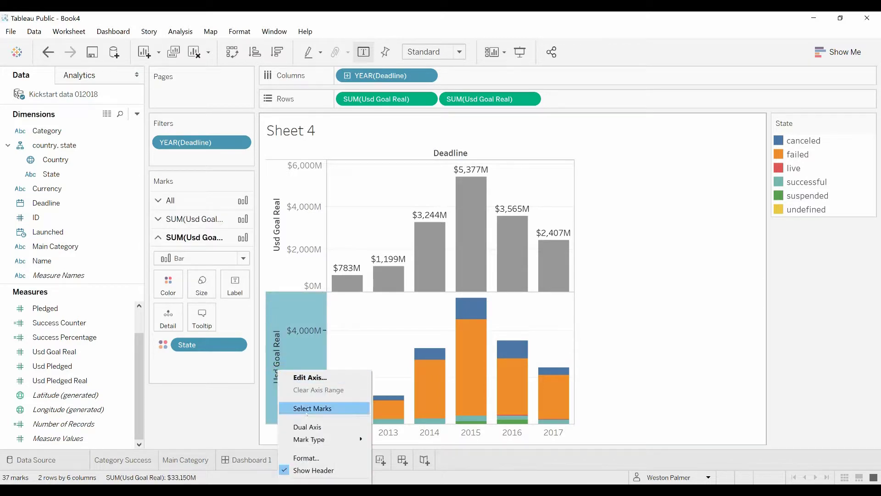
left_click(320, 427)
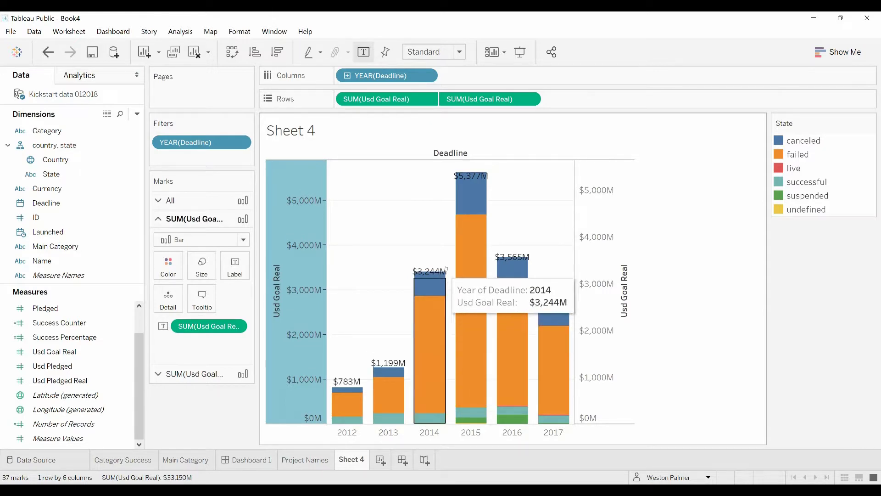
- Synchronize the two Usd Goal Real axes and hide the header of the secondary axis
right_click(297, 309)
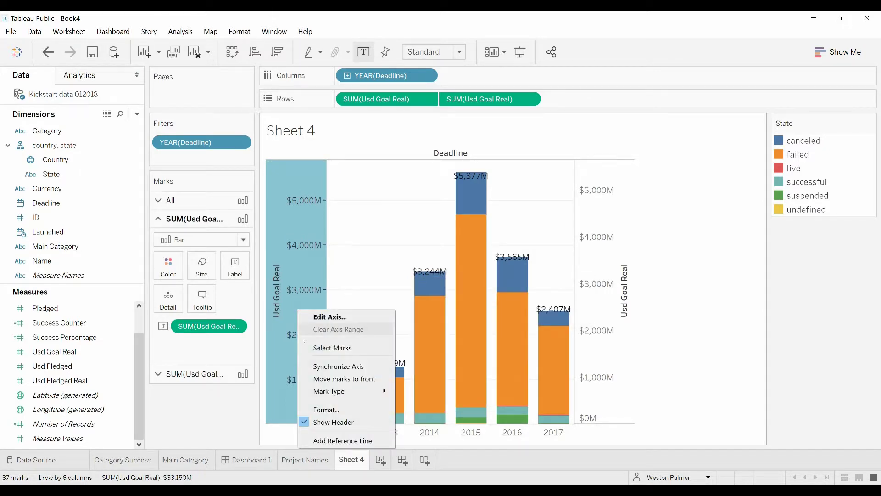
left_click(343, 366)
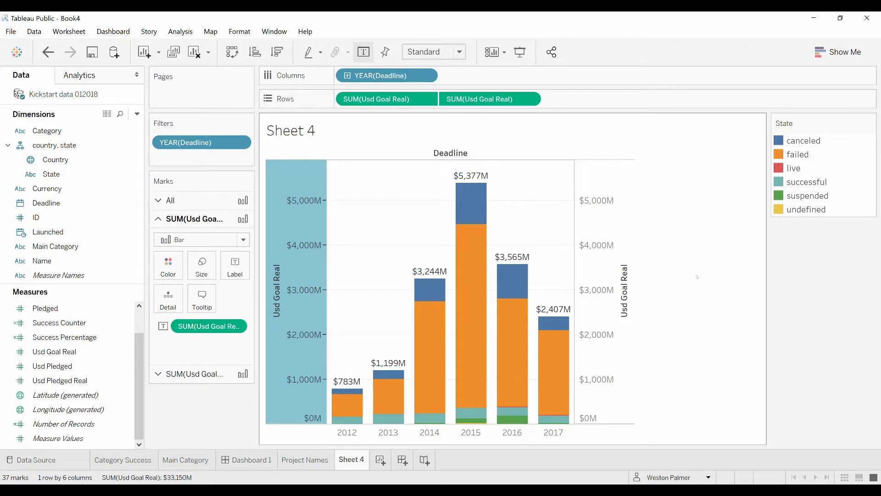
right_click(599, 295)
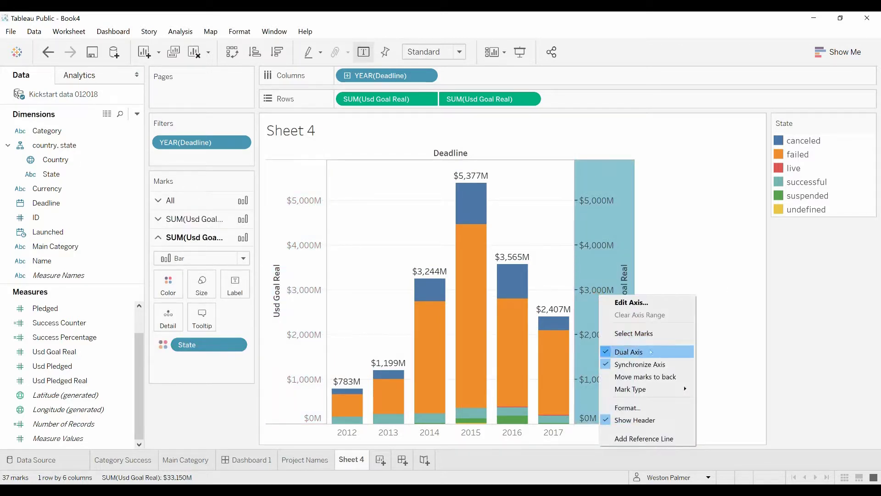
left_click(635, 419)
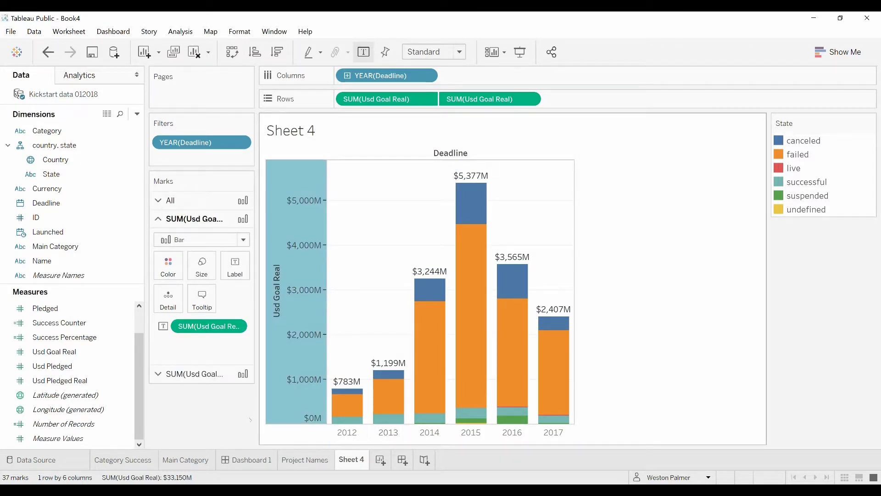
left_click(227, 425)
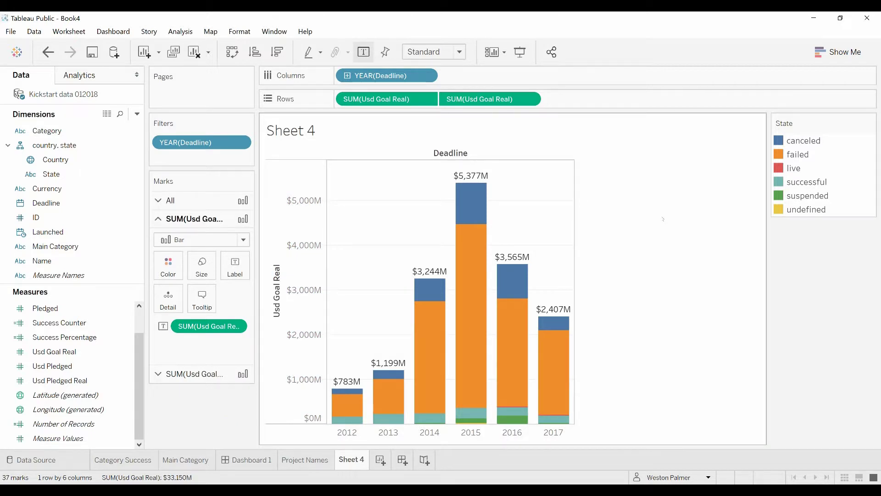
- Rename the Sheet 4 worksheet as Dollars by Year
double_click(351, 459)
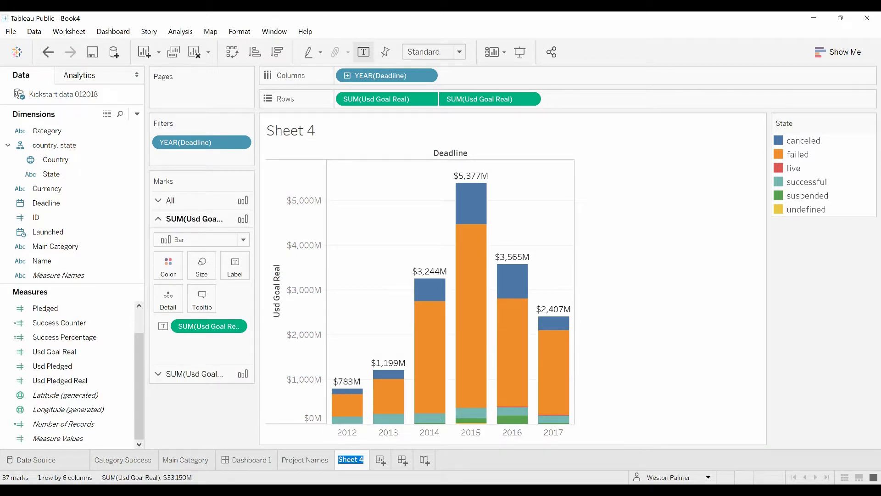
mouse_move(382, 490)
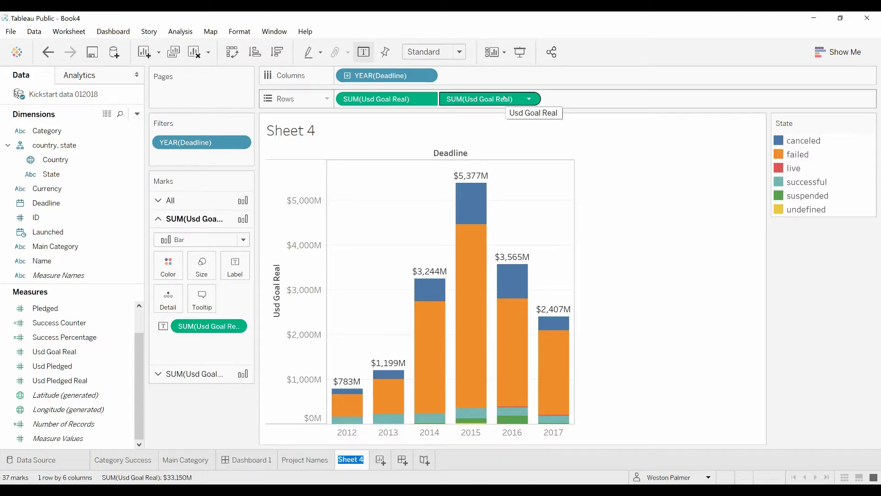
type("Dollars by Year")
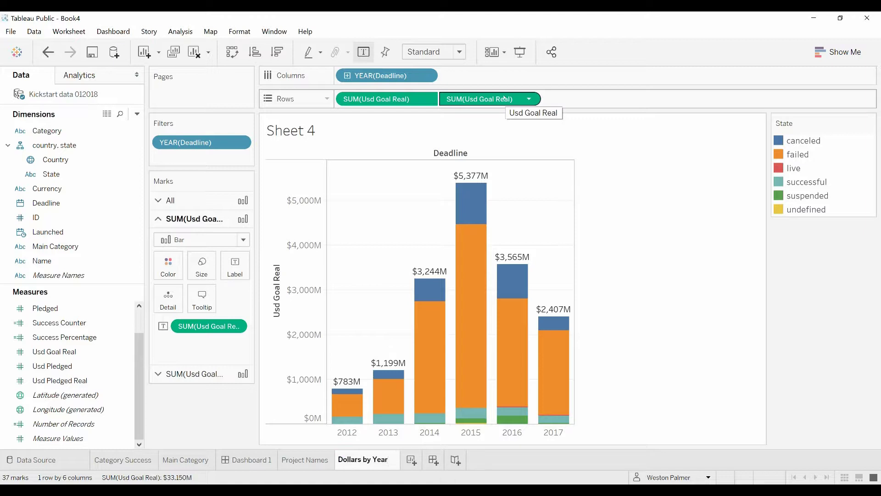
left_click(617, 249)
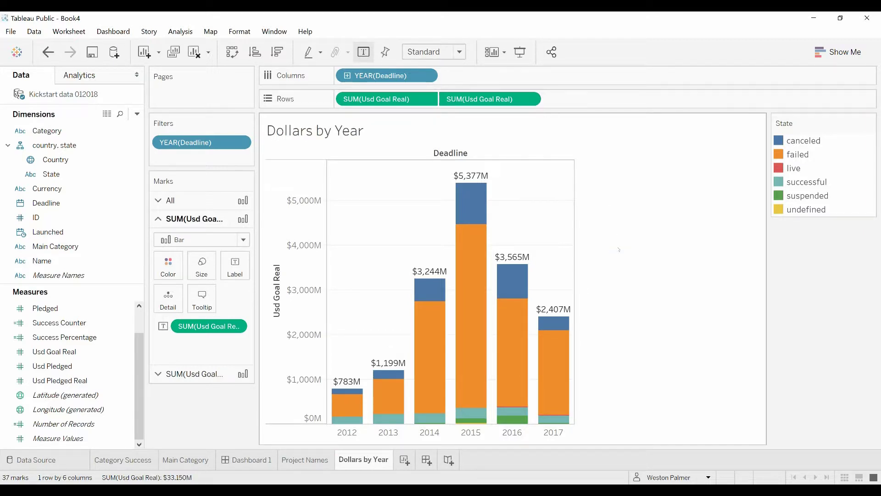
- Hide the Deadline field label above the chart's columns
mouse_move(465, 282)
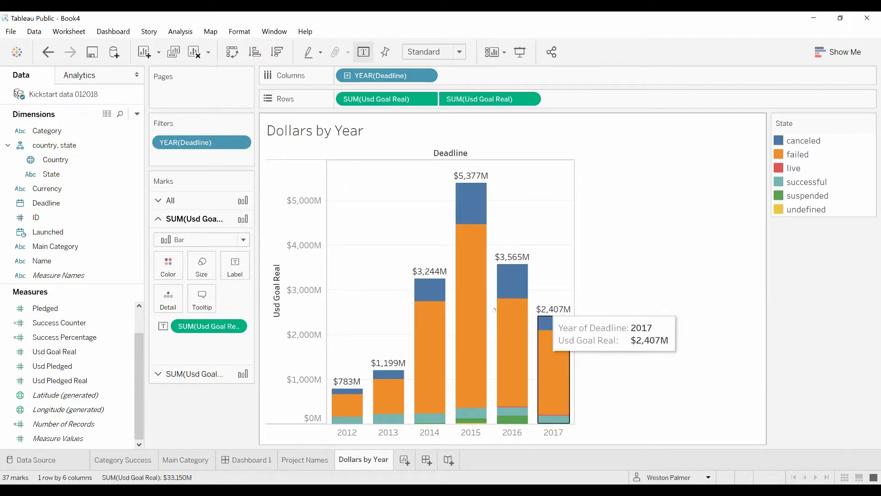
right_click(456, 153)
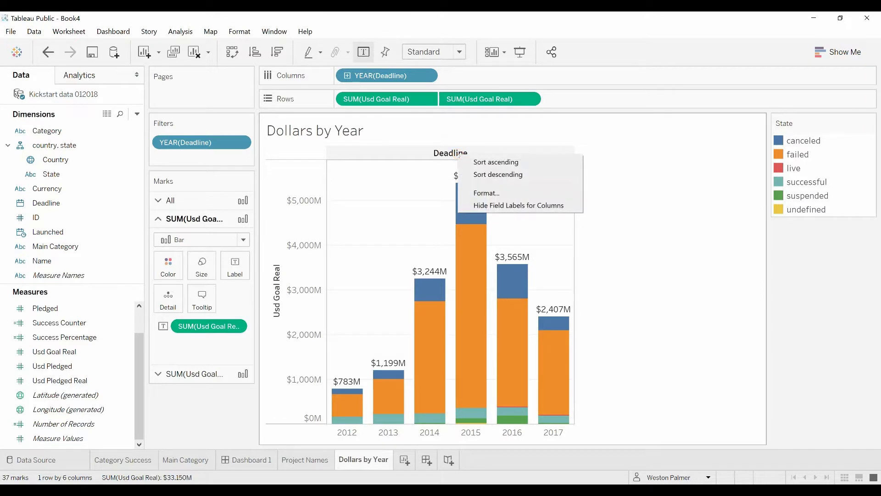
left_click(500, 206)
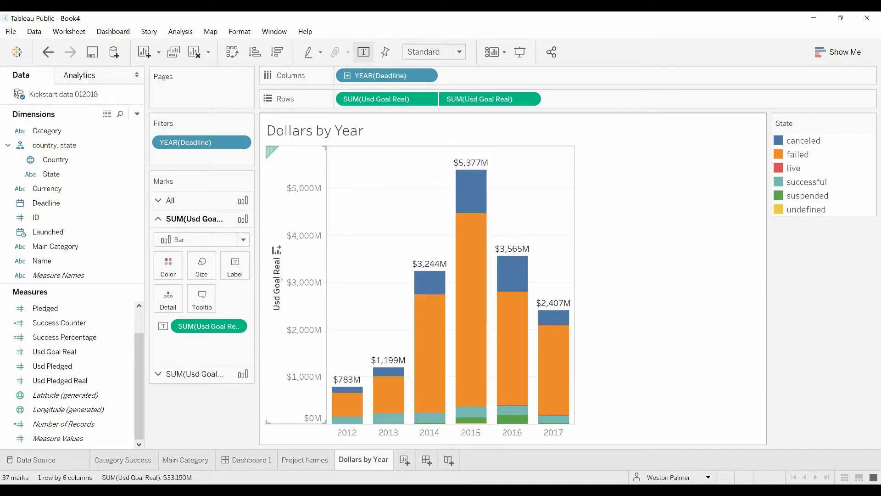
- Change the title of the Usd Goal Real axis to Dollars Requested
left_click(276, 299)
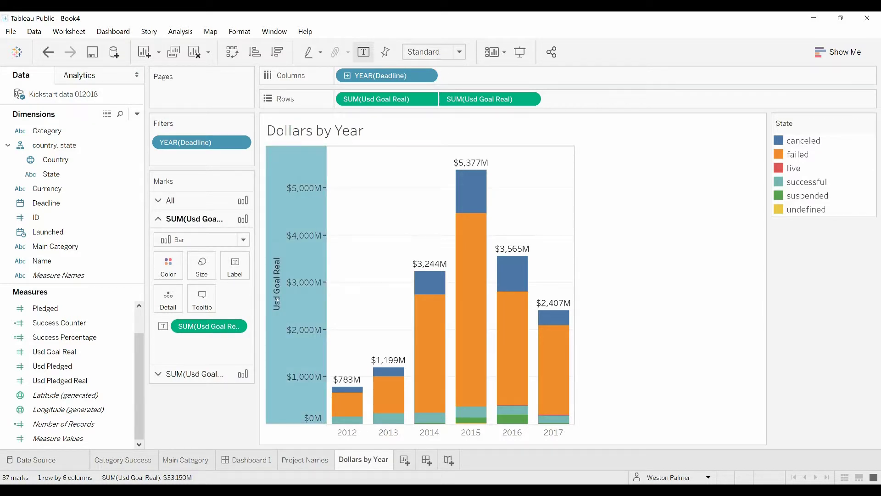
right_click(277, 301)
left_click(317, 309)
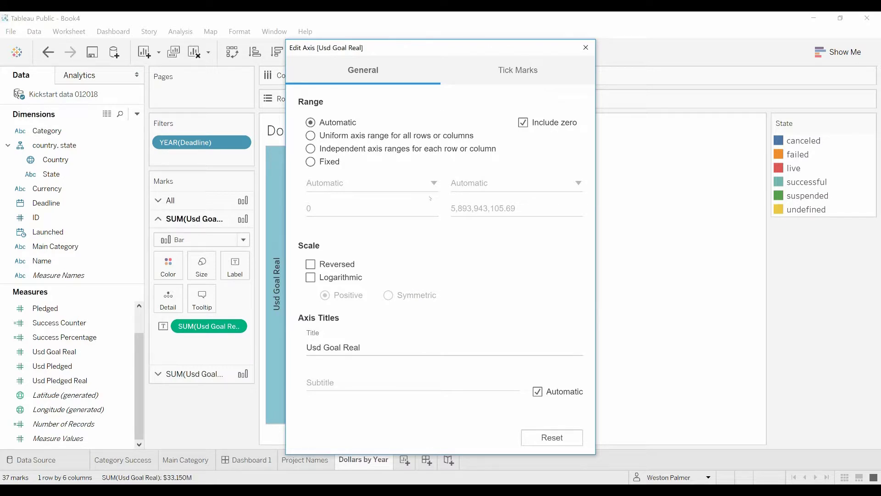
left_click(368, 350)
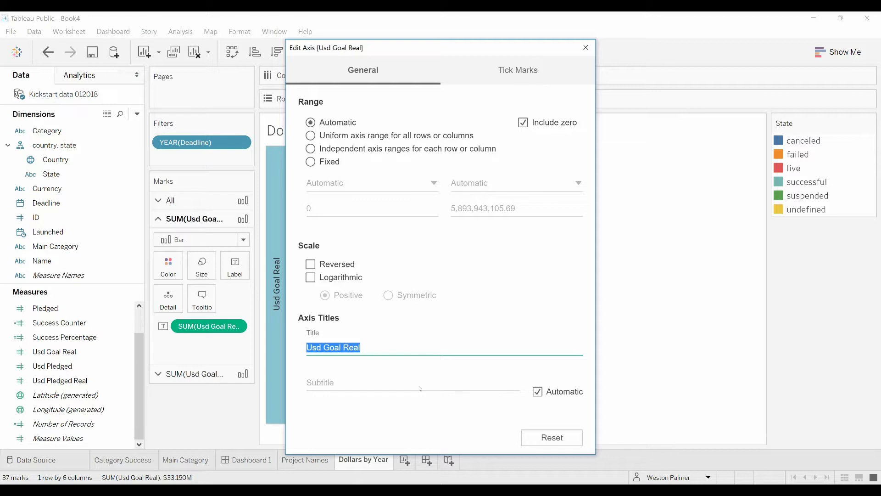
type("Dollars Re")
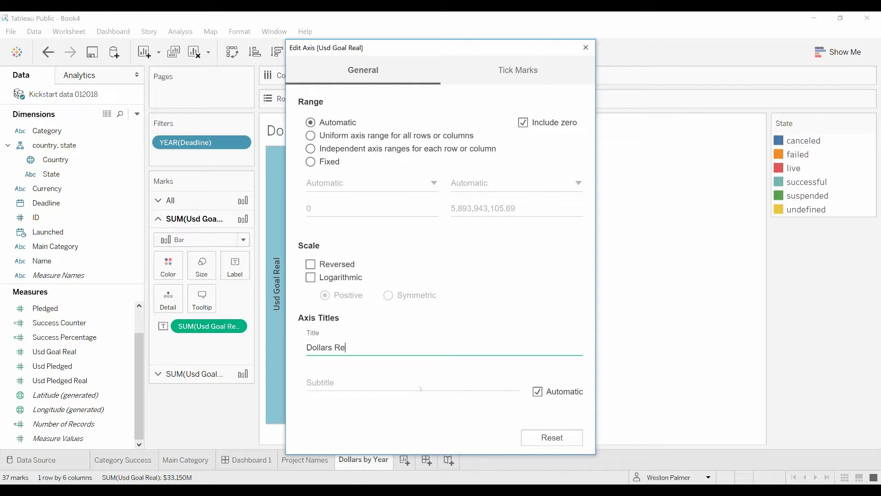
type("quested")
left_click(585, 48)
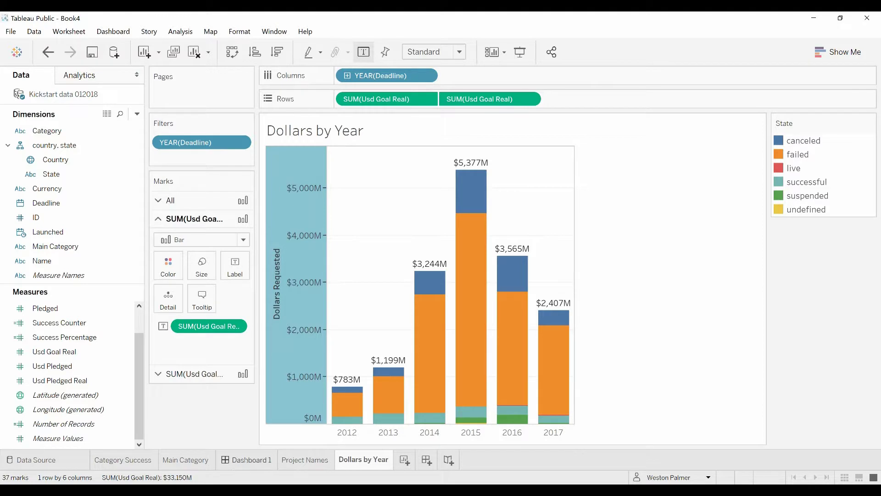
- Add the Dollars by Year sheet to Dashboard 1 as a tiled view across the bottom, below the category table
left_click(244, 459)
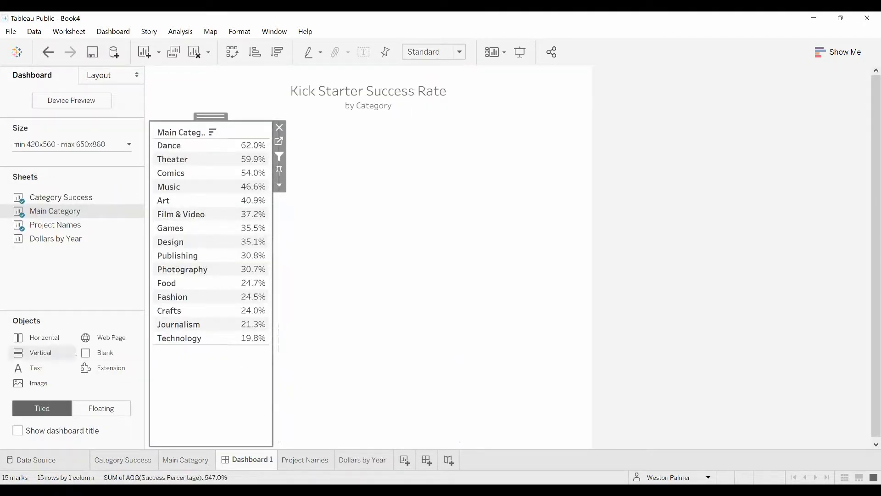
left_click_drag(76, 354, 177, 368)
mouse_move(56, 238)
left_mouse_down()
mouse_move(166, 358)
mouse_move(220, 386)
mouse_move(587, 363)
mouse_move(323, 429)
left_mouse_up()
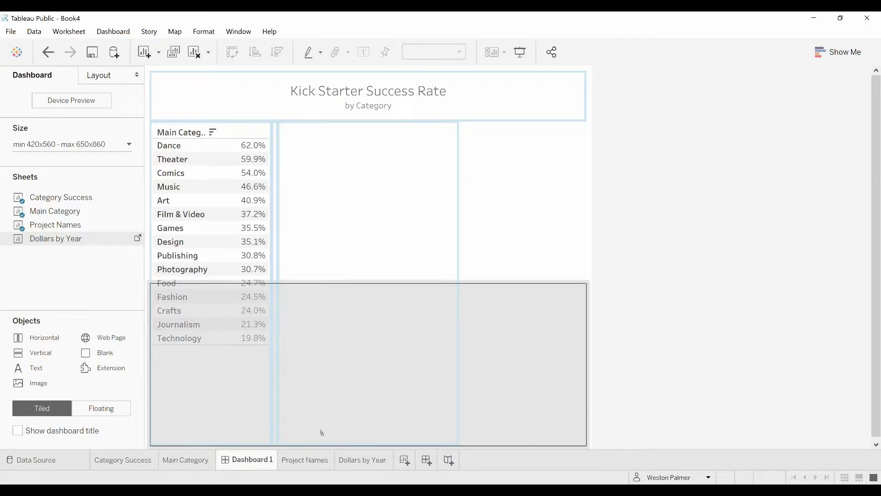
left_click_drag(321, 430, 322, 430)
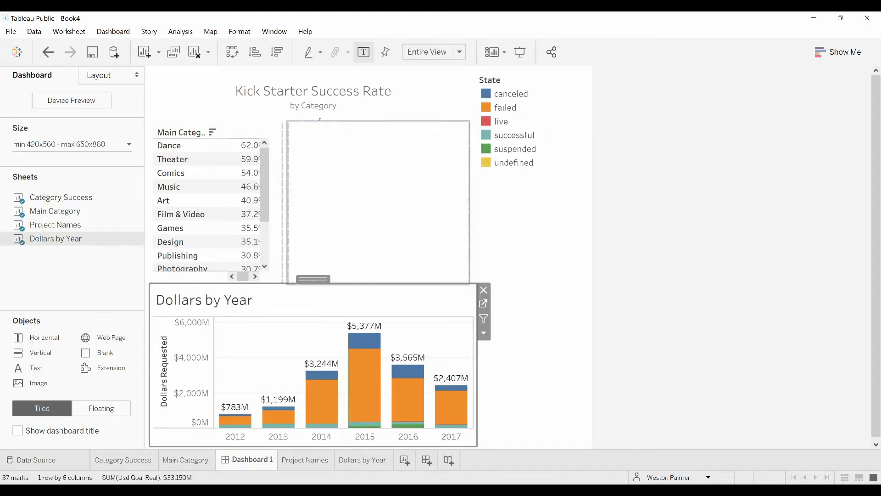
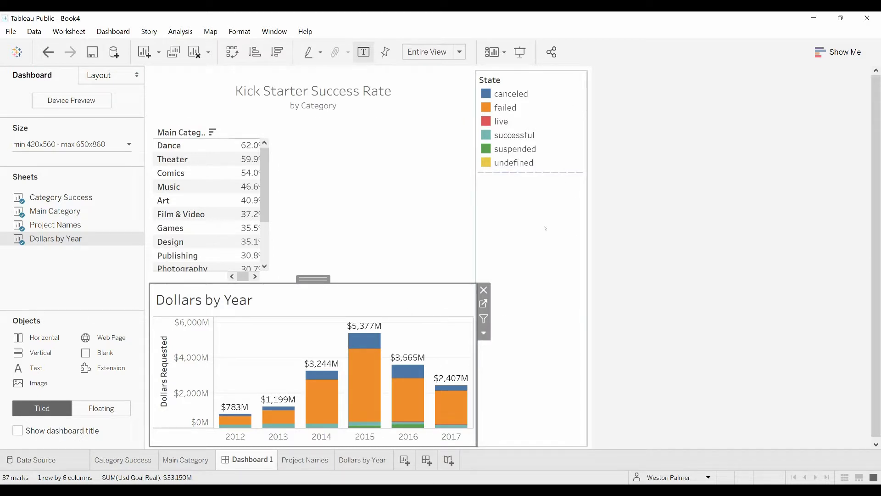
- Try floating the State legend container above the Dollars by Year chart and switching it back to tiled
mouse_move(556, 223)
left_mouse_down()
mouse_move(553, 232)
mouse_move(449, 229)
left_mouse_up()
left_click_drag(336, 152, 367, 173)
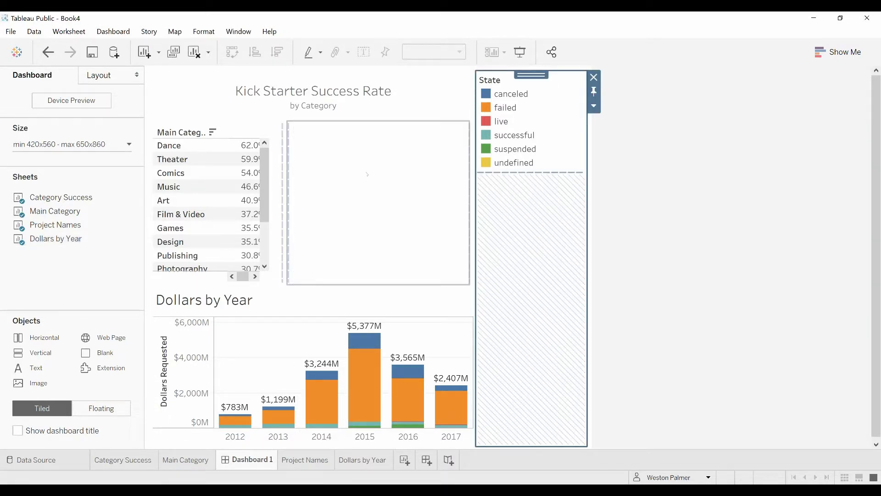
left_click_drag(493, 276, 504, 280)
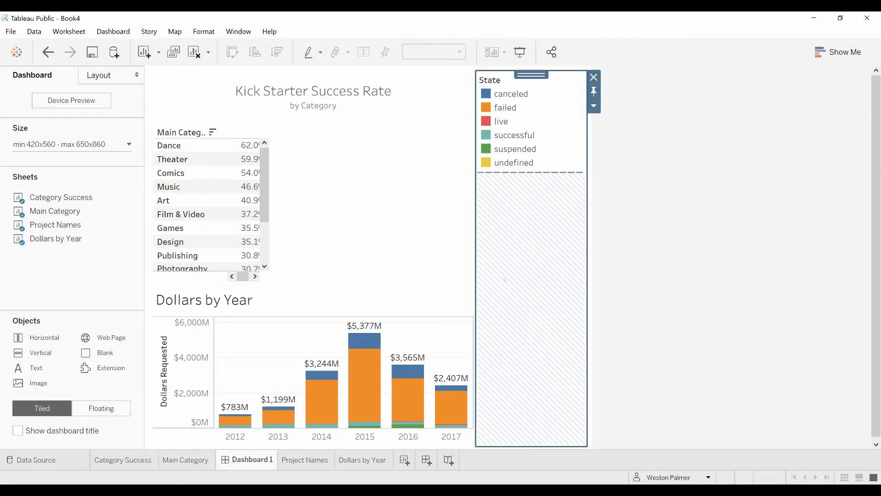
mouse_move(562, 88)
left_click(594, 105)
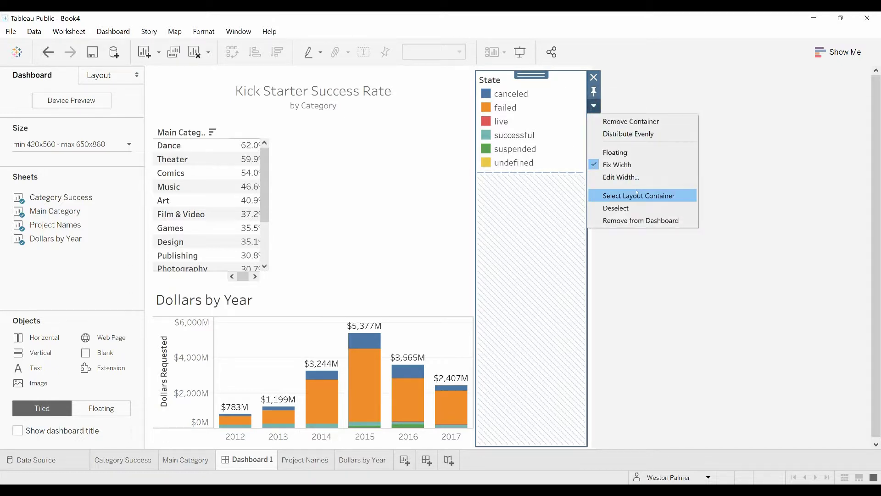
left_click(628, 156)
left_click_drag(509, 83, 542, 148)
left_click(600, 174)
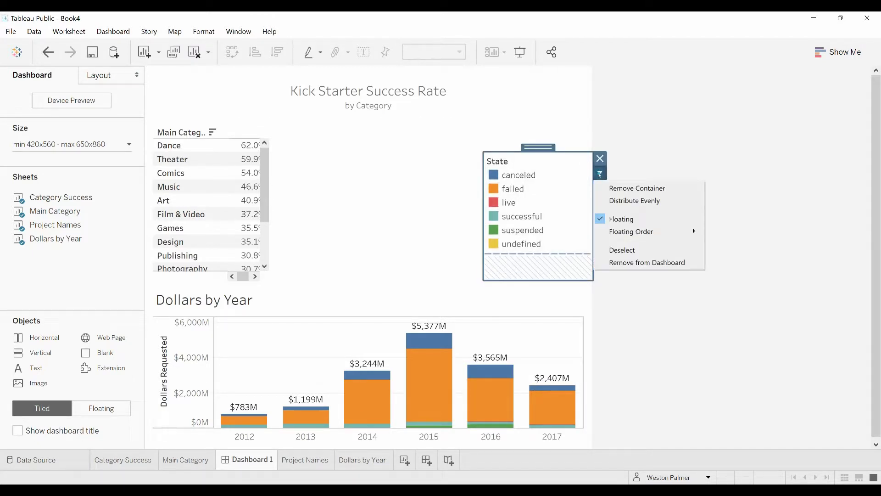
left_click(624, 219)
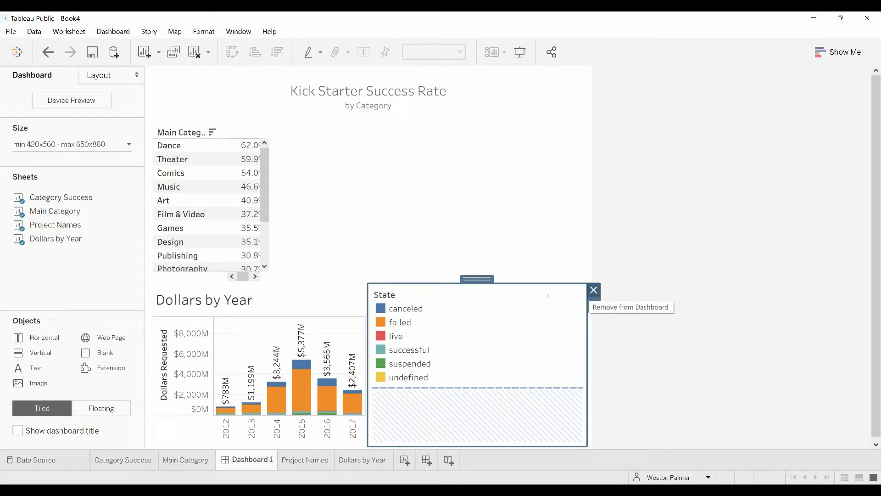
- Undo the State legend container's layout changes and remove the Dollars by Year sheet from the dashboard
left_click(47, 52)
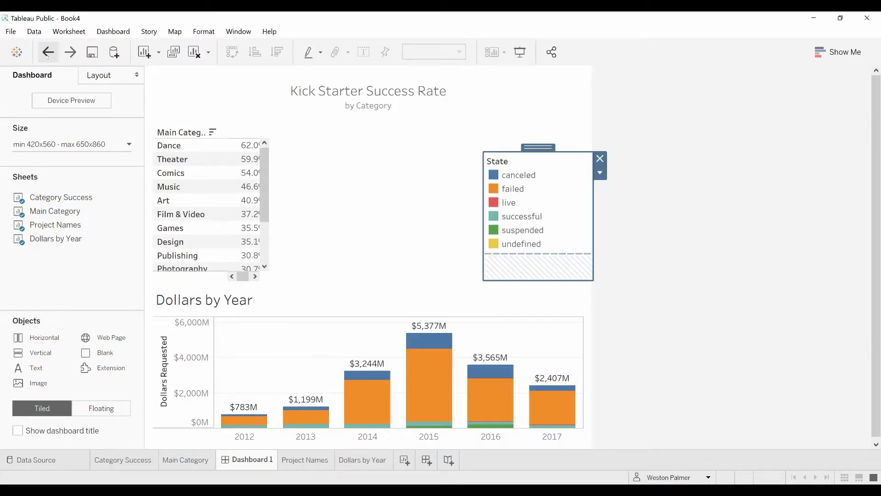
left_click(48, 53)
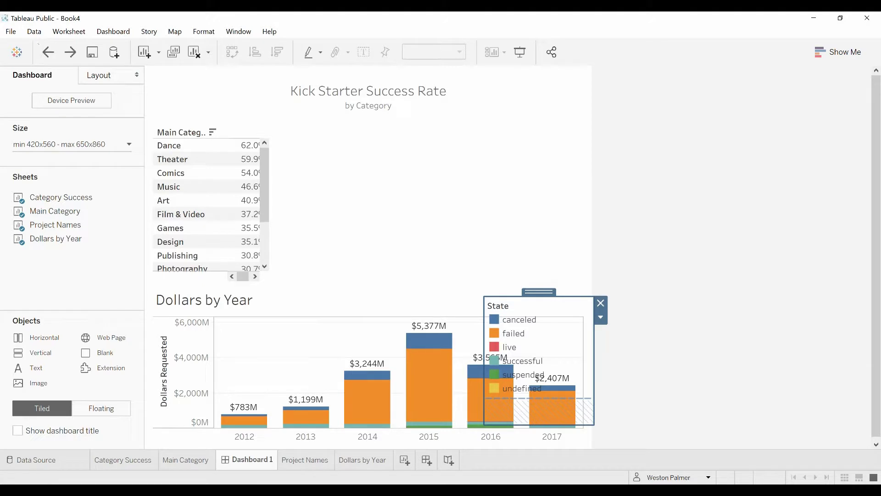
left_click(48, 53)
left_click(47, 53)
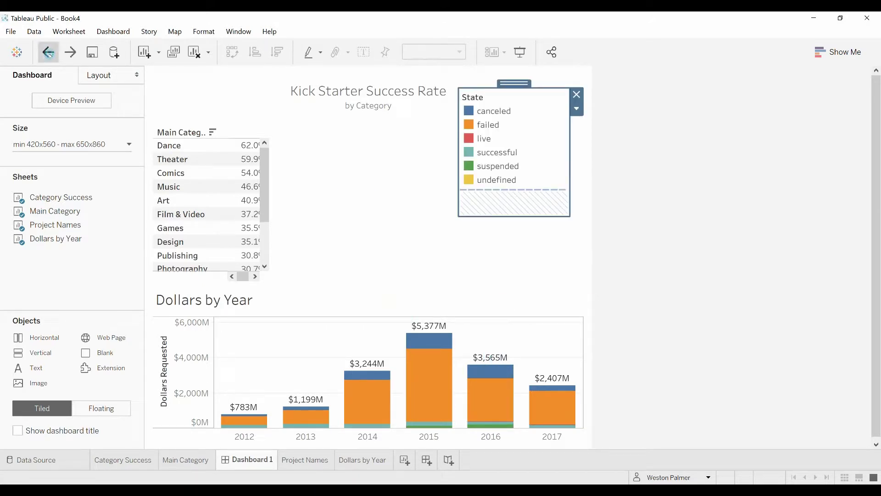
left_click(48, 53)
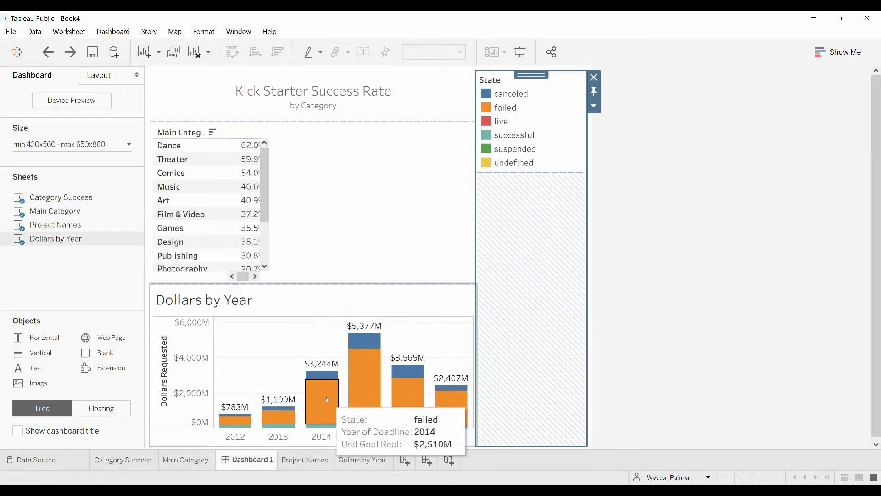
left_click(391, 297)
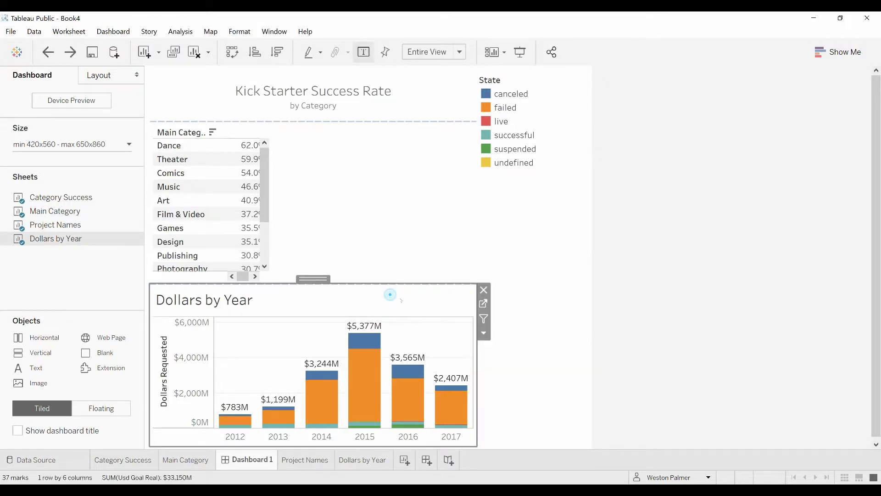
left_click(484, 289)
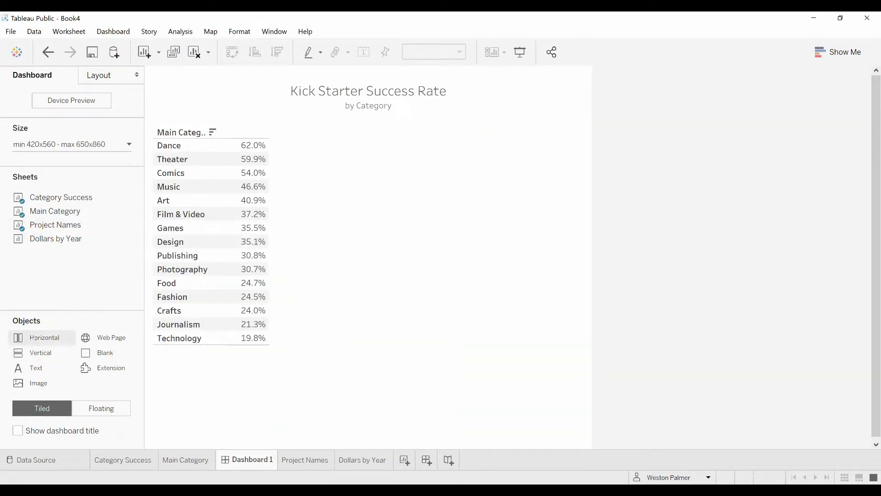
- Add a horizontal container across the bottom of Dashboard 1 and place the Dollars by Year sheet in it
left_click_drag(33, 336, 302, 448)
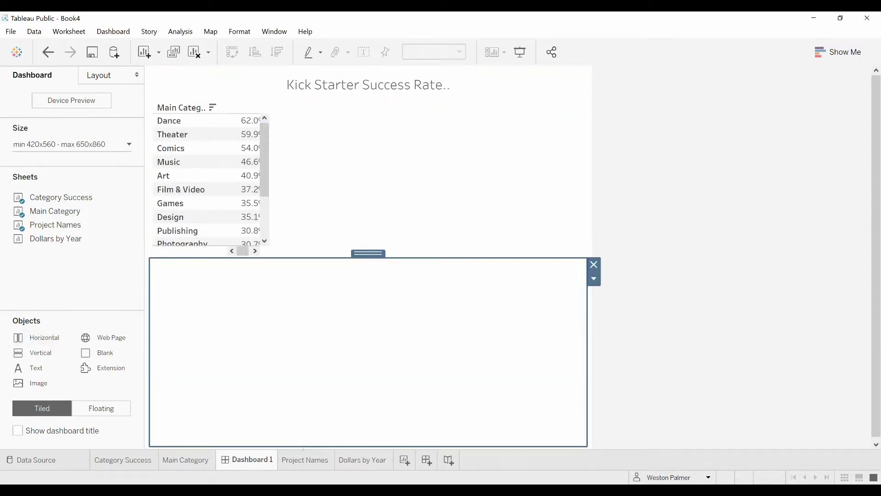
mouse_move(34, 242)
mouse_move(35, 242)
left_mouse_down()
mouse_move(187, 282)
mouse_move(229, 345)
left_mouse_up()
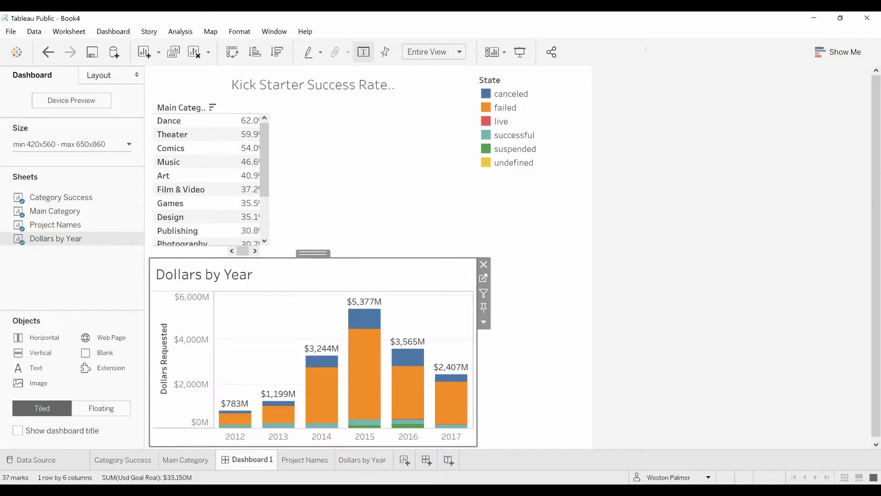
- Move the State legend into the container beside the Dollars by Year chart and reduce the container's height
left_click(538, 76)
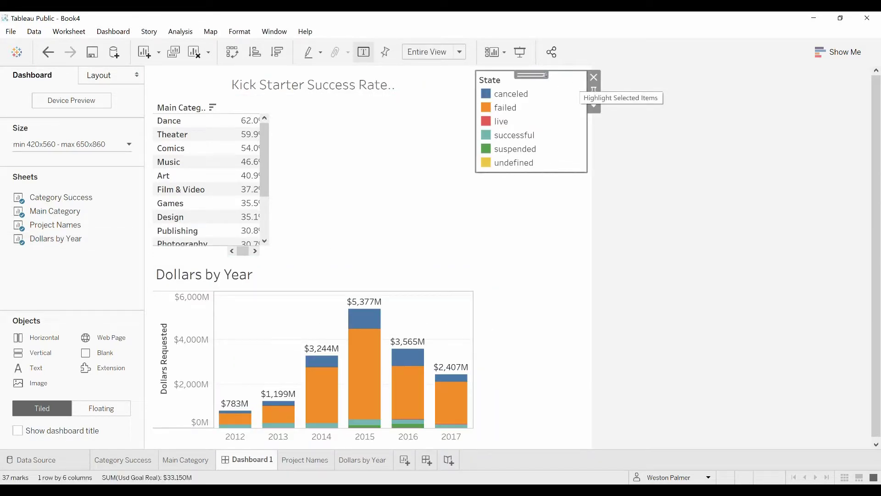
key("Delete")
left_click_drag(505, 299, 483, 357)
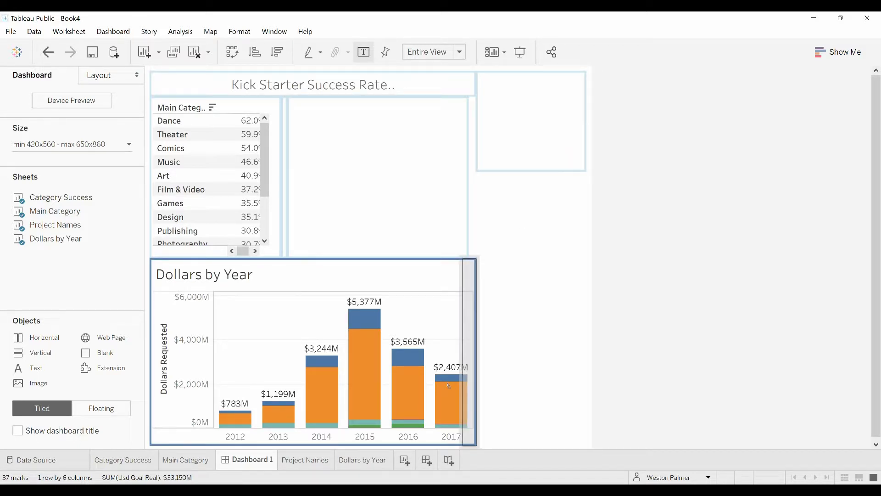
left_click_drag(448, 386, 448, 385)
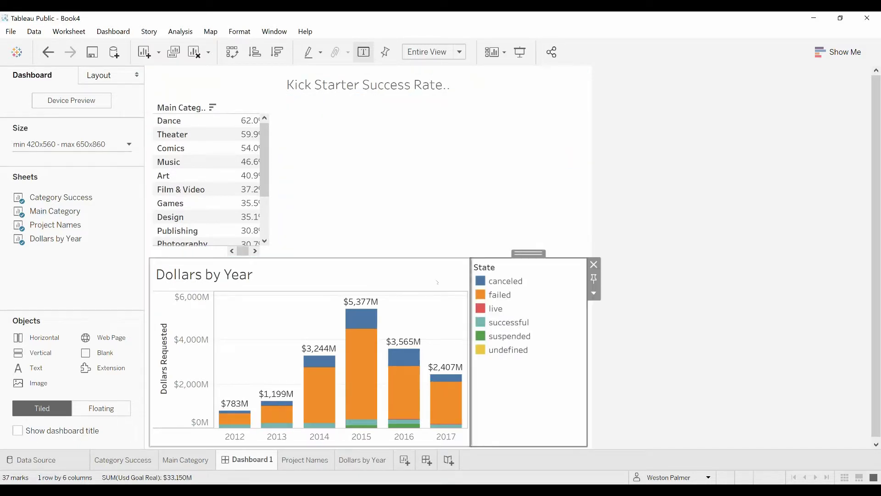
left_click_drag(435, 262, 430, 336)
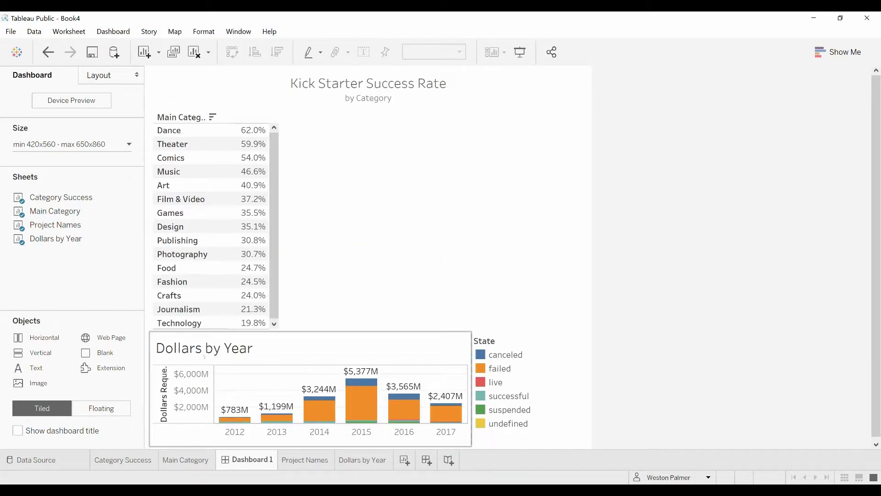
- Hide the Dollars by Year title and widen the chart by narrowing the State legend beside it
left_click(205, 350)
right_click(205, 349)
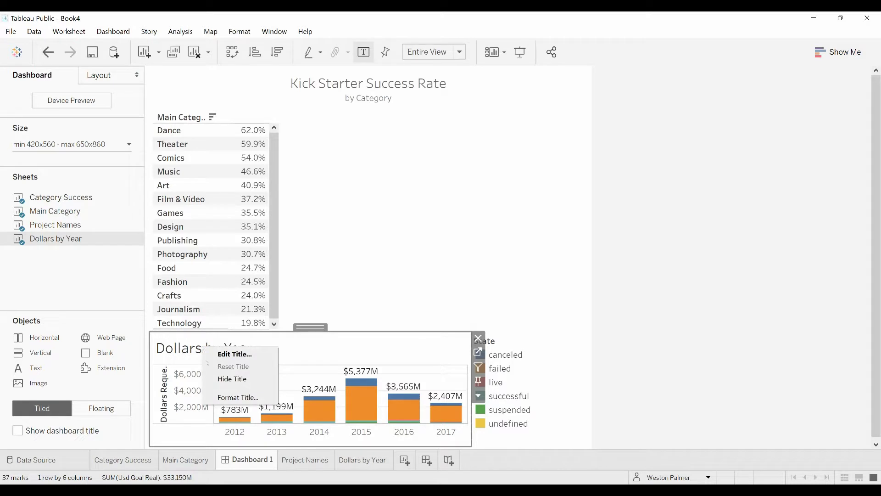
left_click(231, 379)
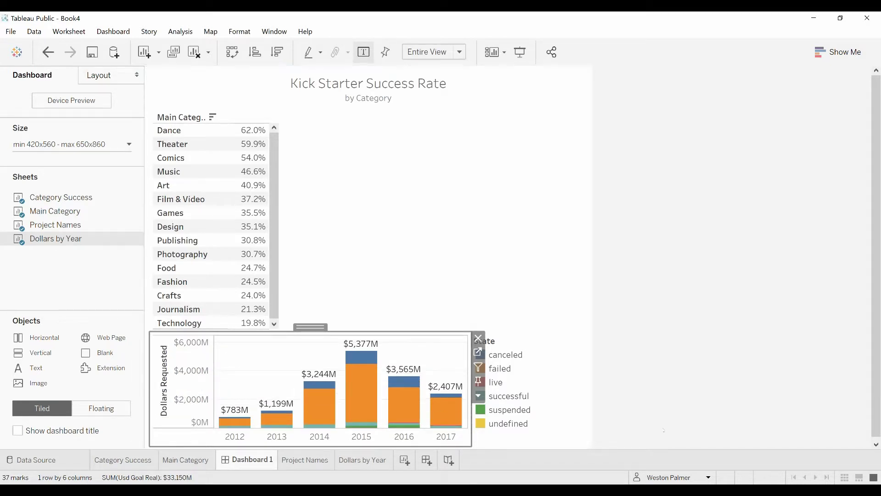
left_click(633, 370)
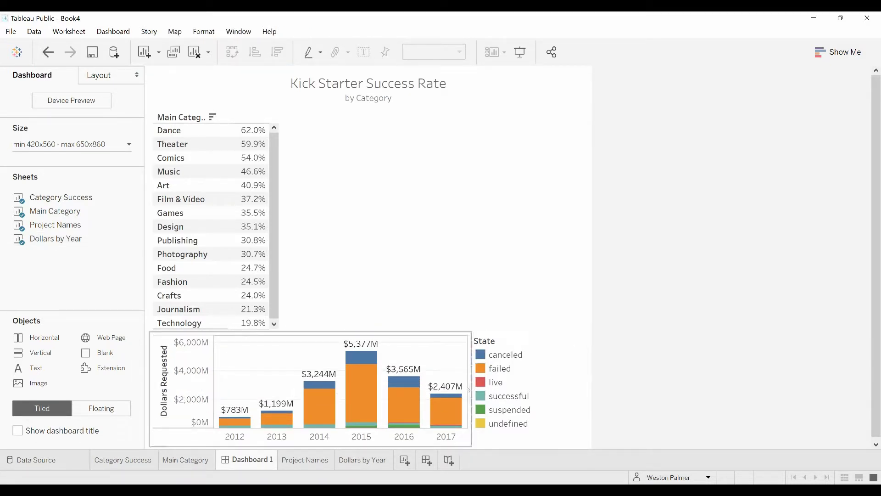
left_click_drag(472, 390, 521, 394)
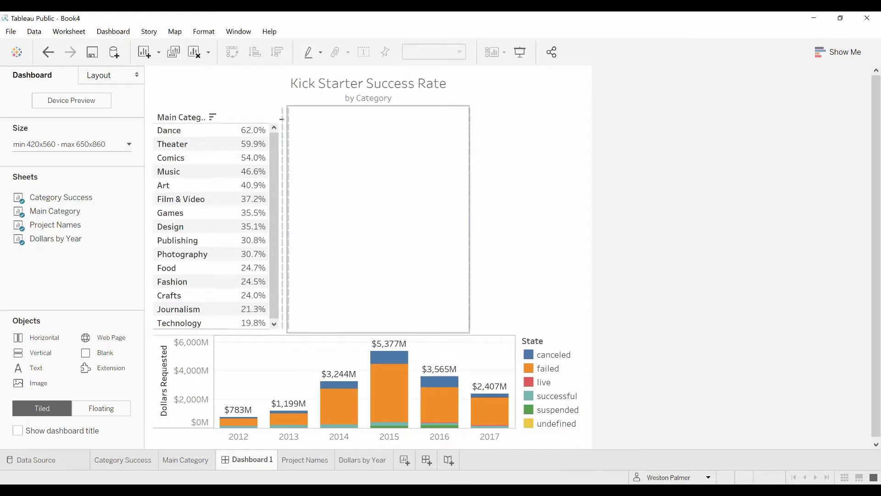
- Test the cascading filters by selecting the Dance main category and its Residencies sub-category
left_click(205, 130)
left_click(182, 133)
left_click(179, 134)
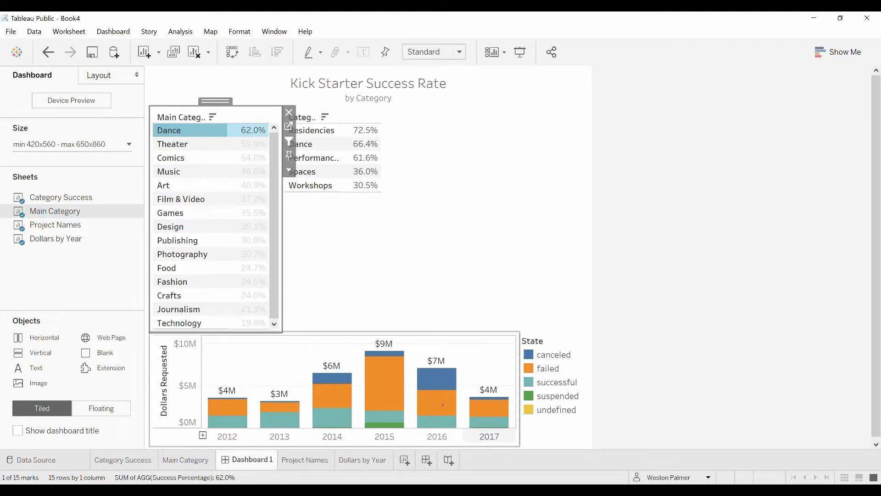
left_click(324, 133)
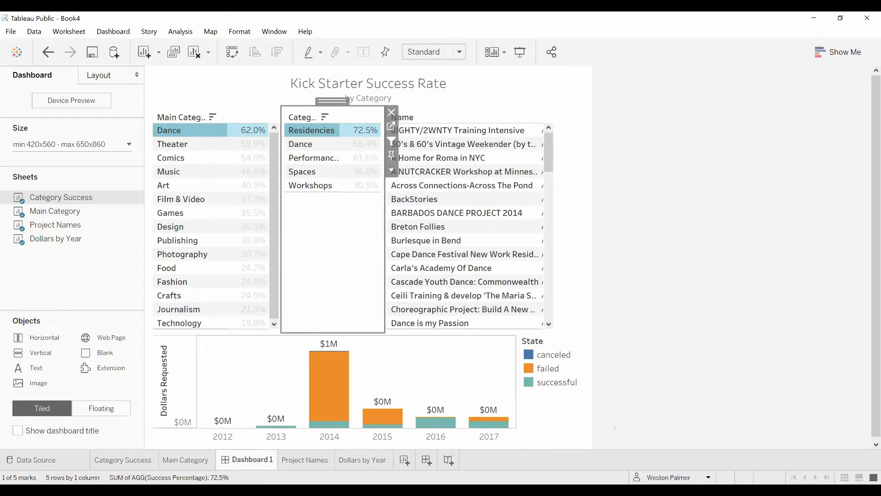
left_click_drag(546, 149, 554, 133)
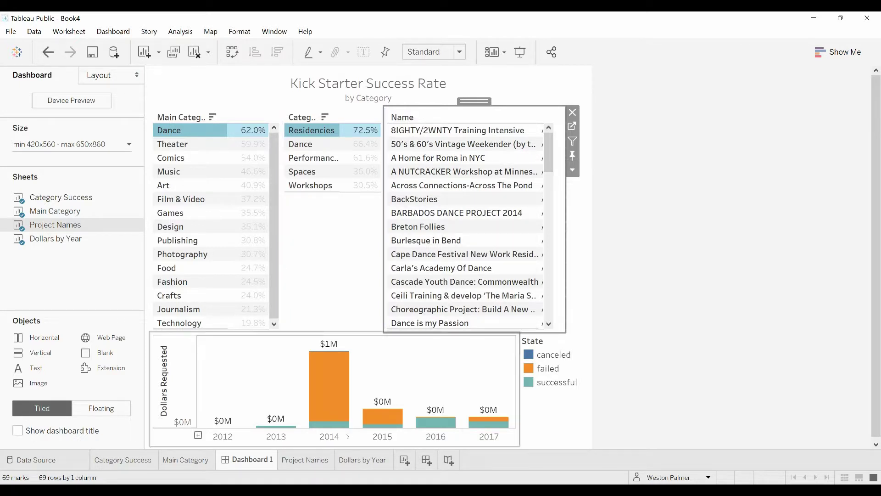
- Color the marks on the Project Names sheet by State
left_click(316, 461)
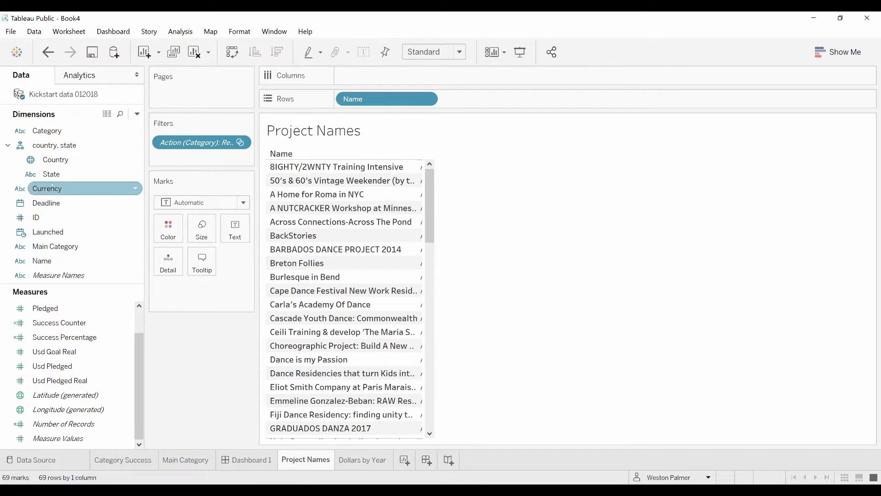
left_click(73, 175)
left_click_drag(73, 184, 164, 236)
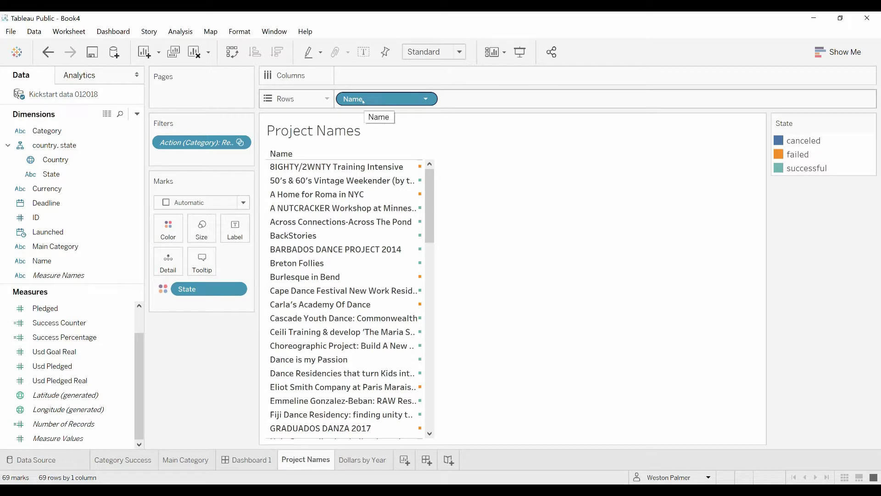
- Move Name from Rows to the Text mark and widen the view so the project names can be read
left_click_drag(363, 100, 244, 231)
mouse_move(272, 230)
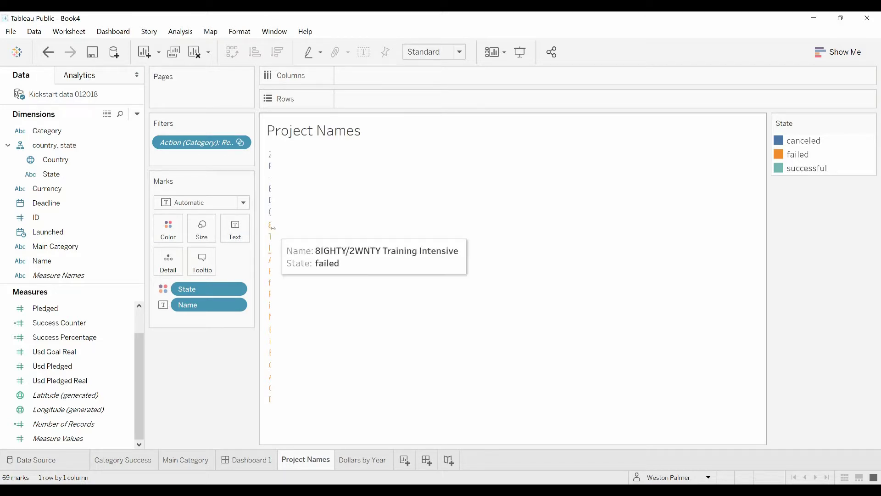
left_click_drag(271, 229, 569, 254)
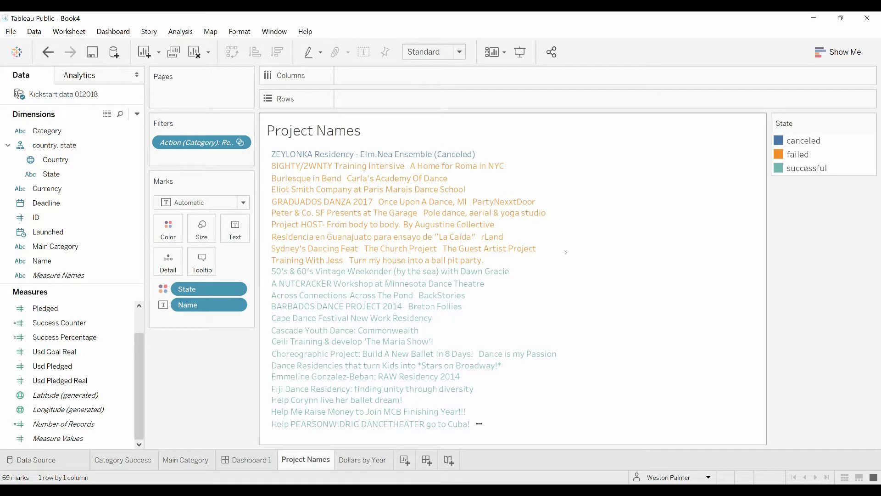
left_click_drag(566, 252, 546, 251)
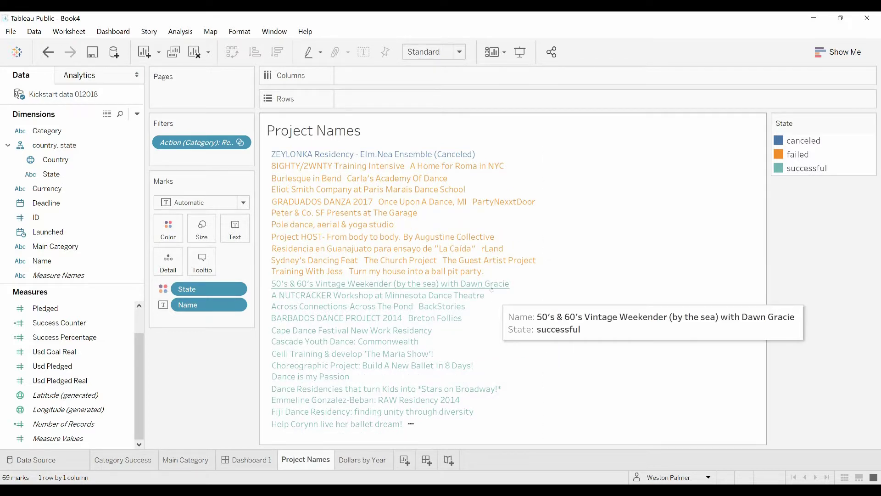
mouse_move(354, 166)
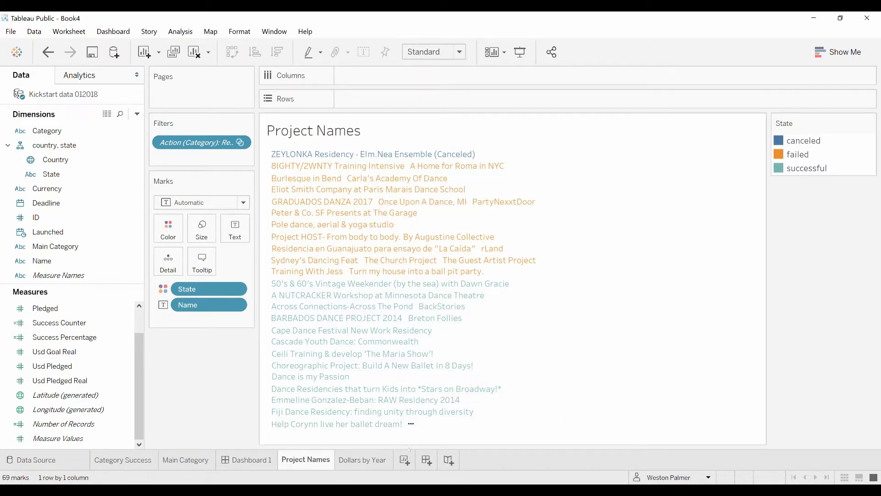
mouse_move(413, 425)
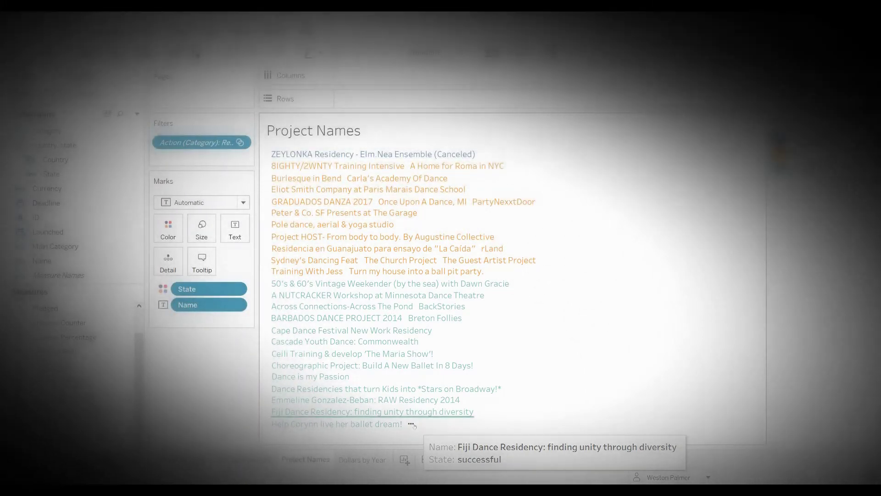
left_click(413, 425)
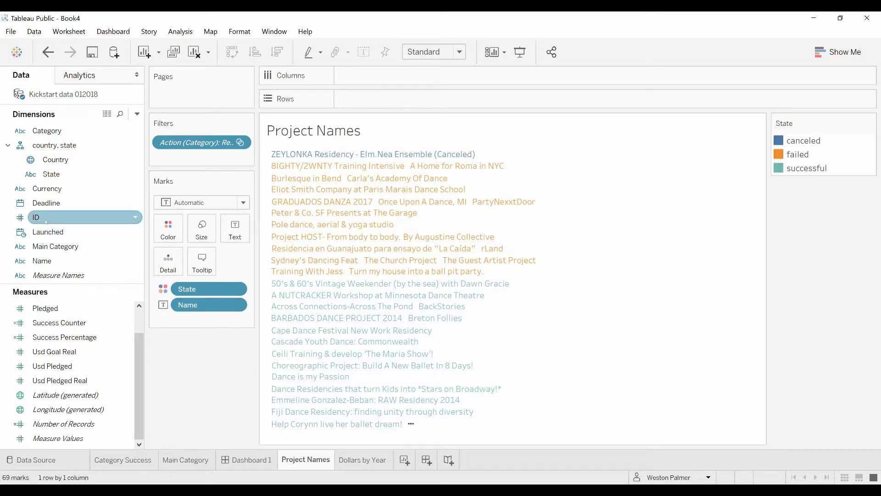
- Add ID with all its members to the rows of Project Names, narrow its column and hide its header
left_click_drag(46, 221, 350, 102)
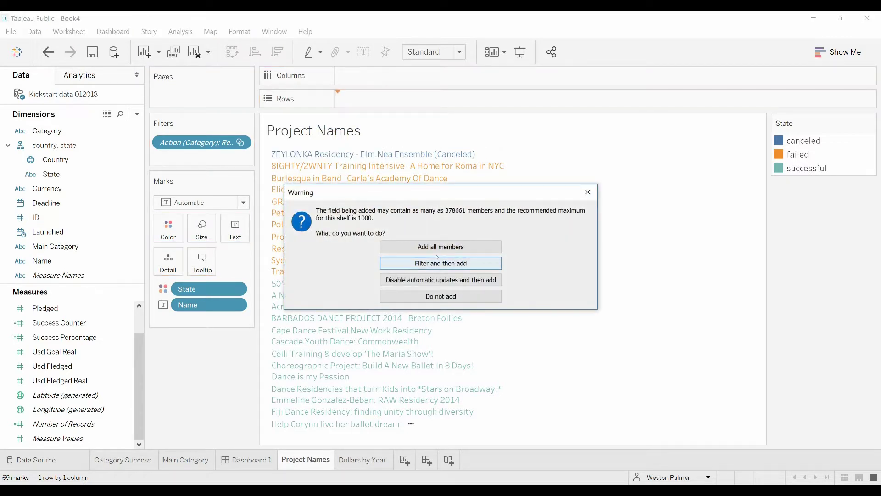
left_click(455, 247)
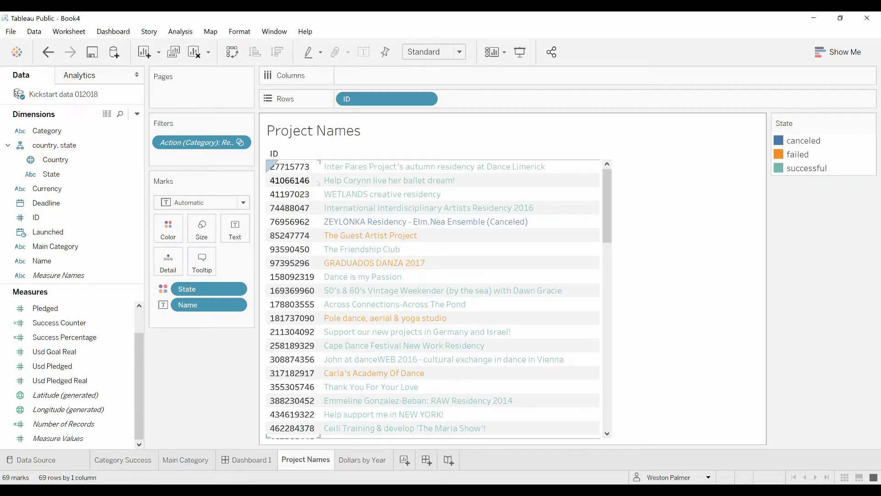
left_click_drag(321, 167, 266, 158)
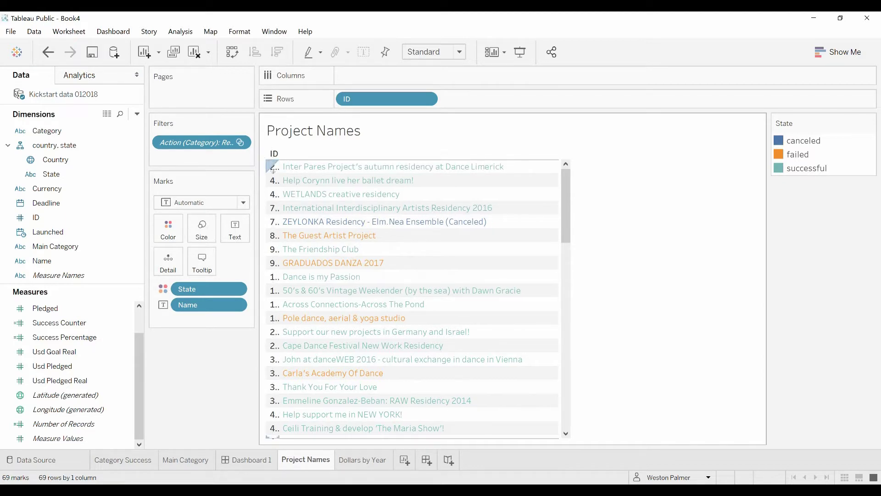
left_click(426, 99)
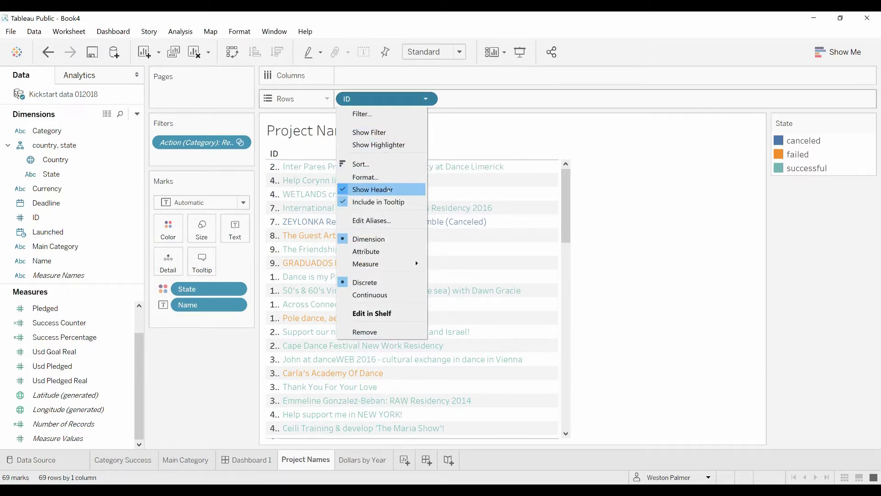
left_click(388, 189)
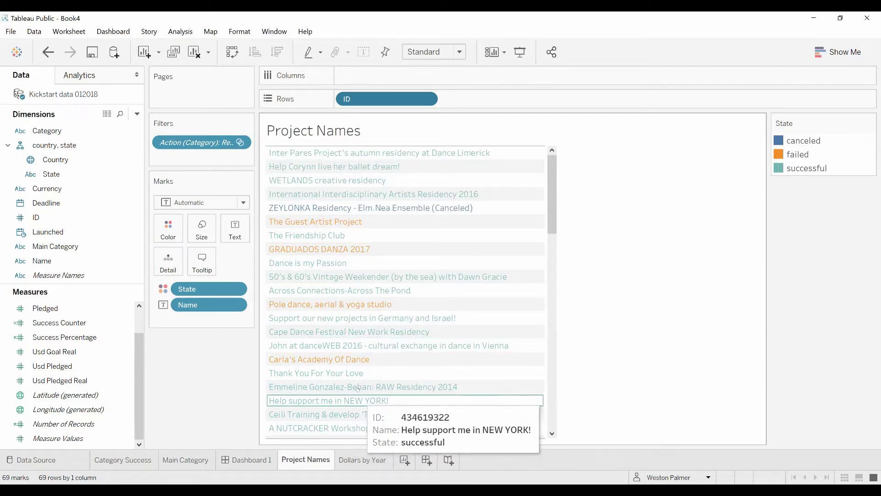
- Test Dashboard 1's filters by clearing the Residencies and Dance selections and selecting Dance again
left_click(259, 466)
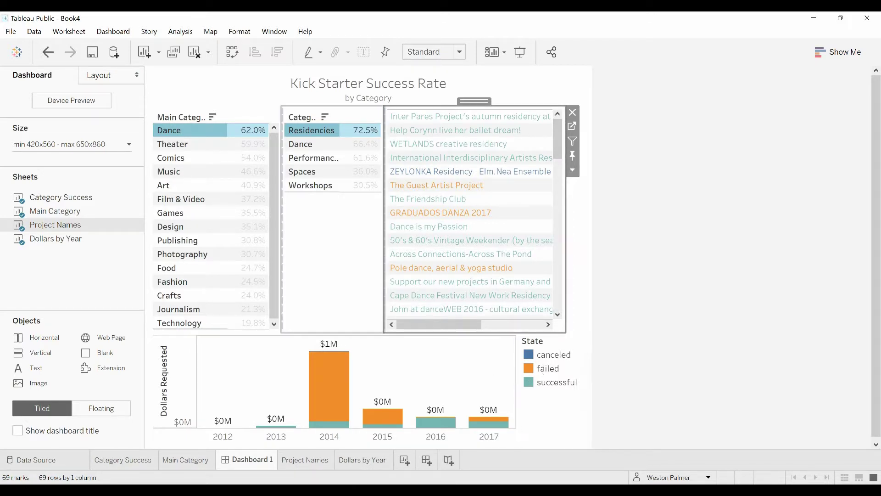
left_click(283, 133)
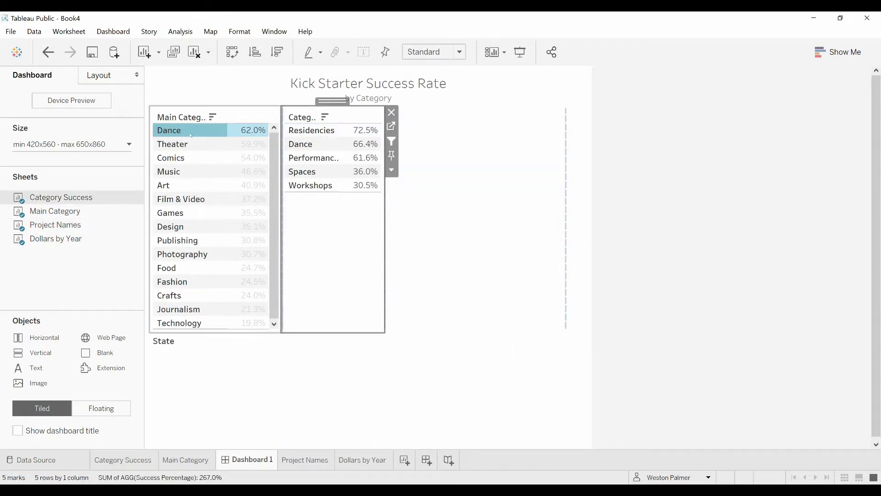
left_click(170, 129)
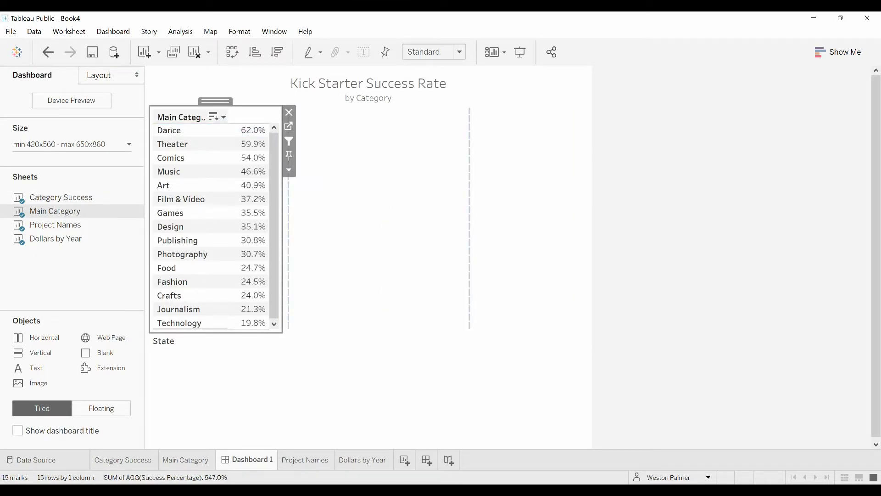
left_click(170, 131)
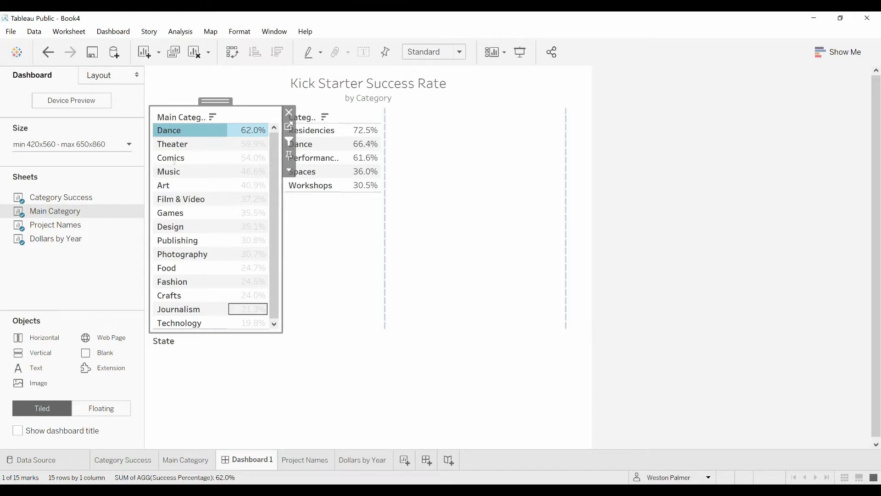
- Edit the dashboard's Main Category Filter action to remove Dollars by Year from its target sheets
left_click(113, 31)
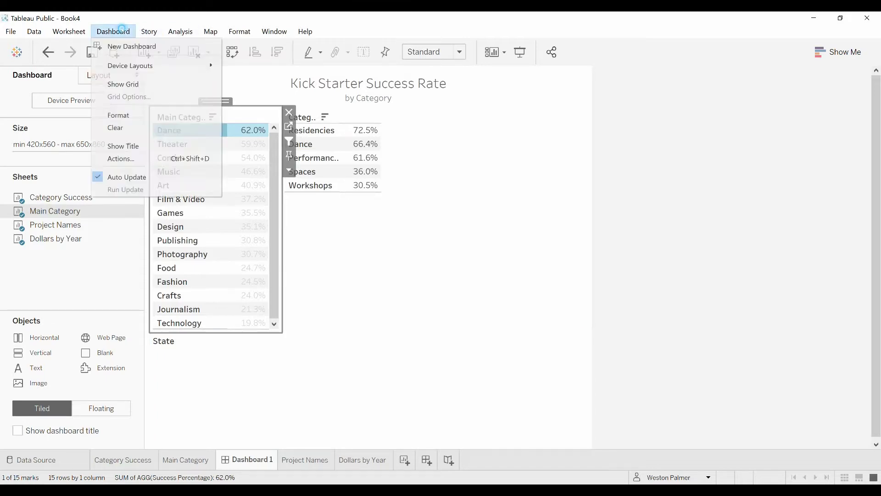
left_click(120, 158)
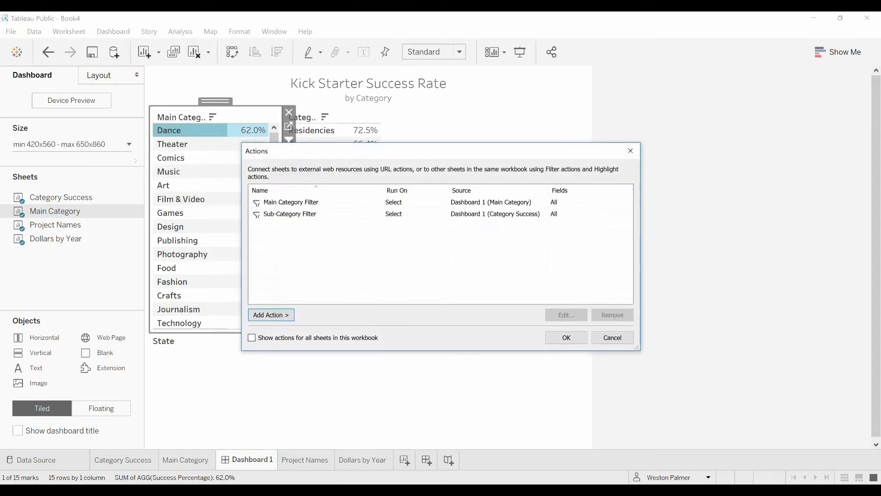
left_click(297, 203)
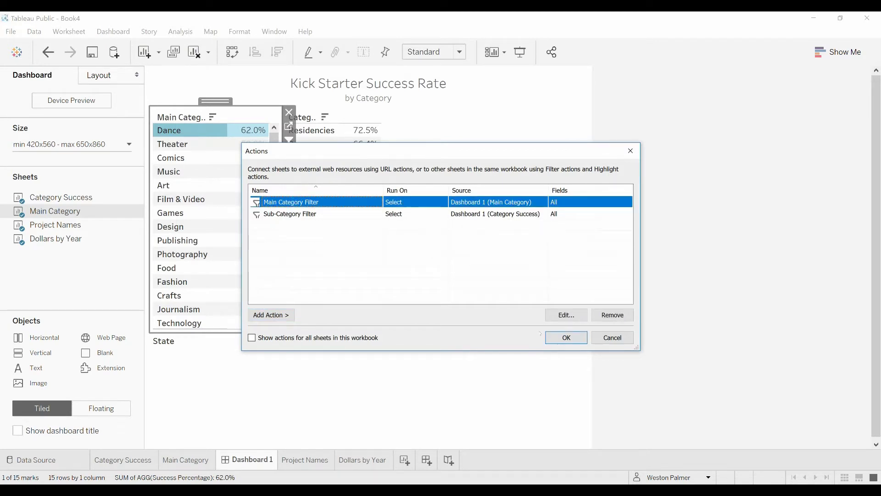
left_click(566, 315)
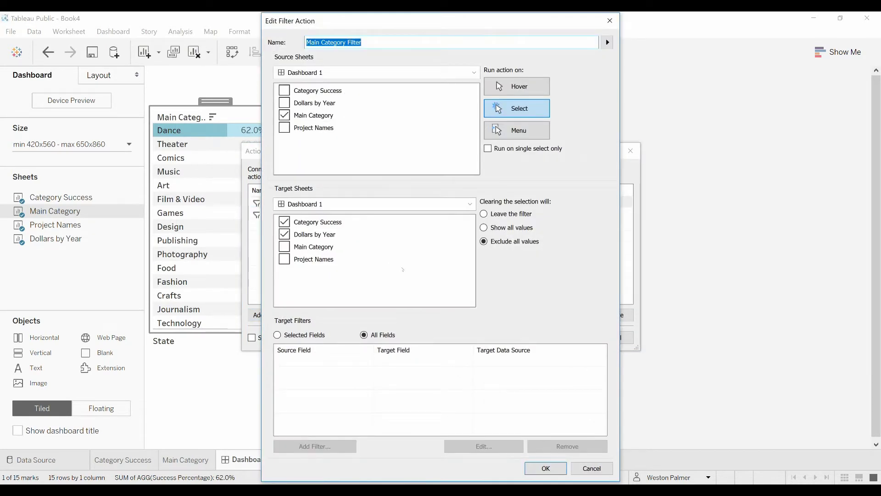
left_click(284, 234)
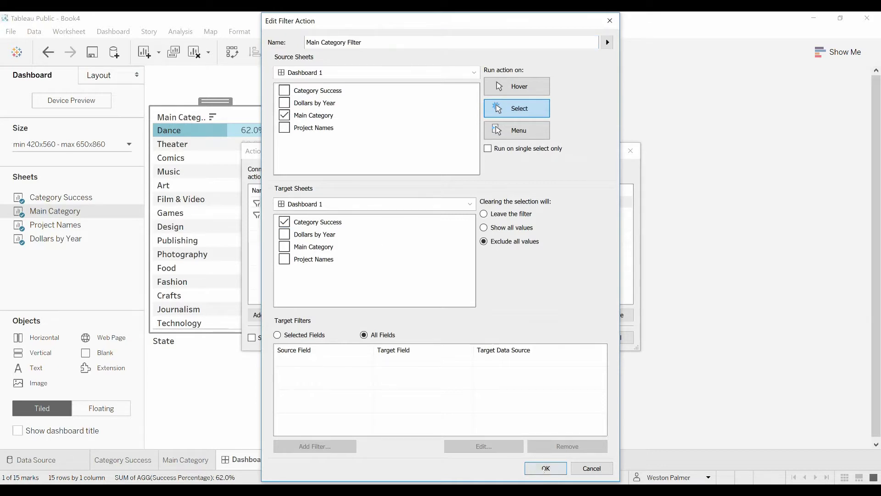
left_click(545, 468)
- Remove Project Names from the target sheets of the Sub-Category Filter action and apply the dashboard action changes
left_click(257, 214)
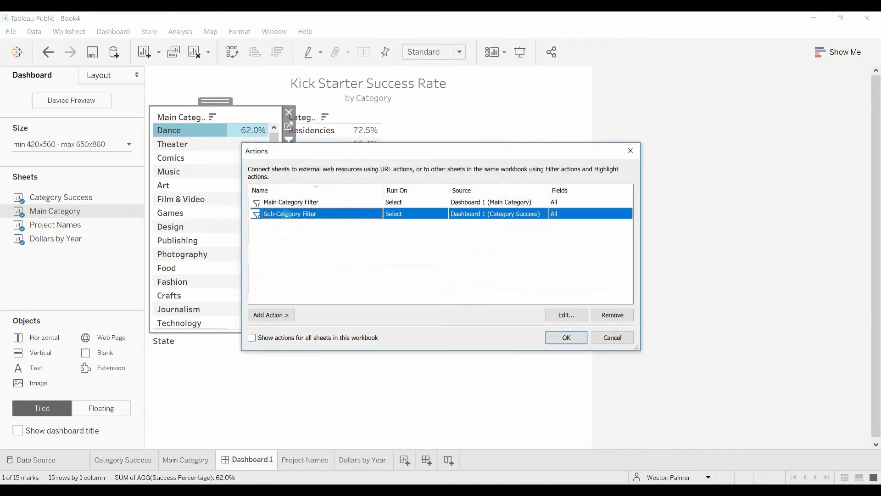
left_click(565, 316)
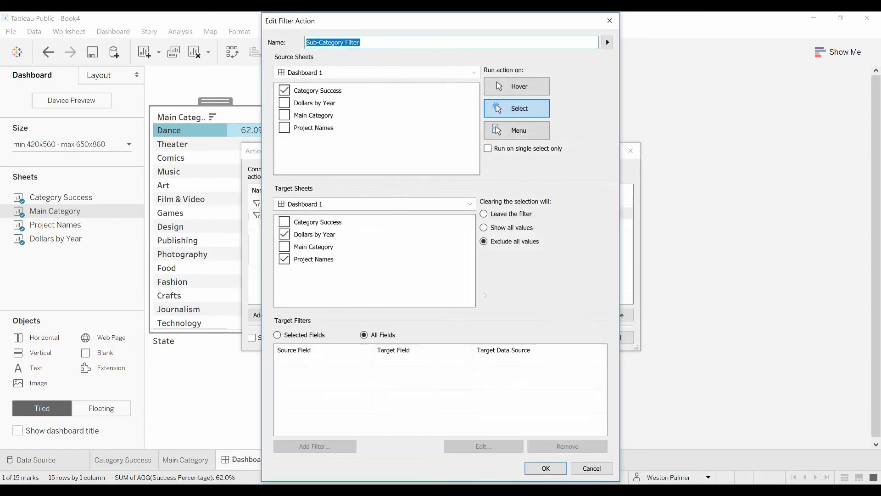
left_click(285, 260)
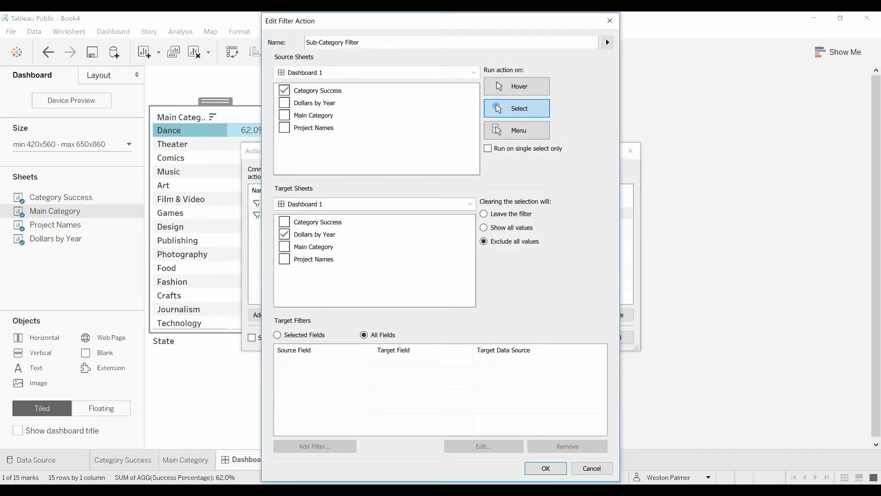
left_click(546, 468)
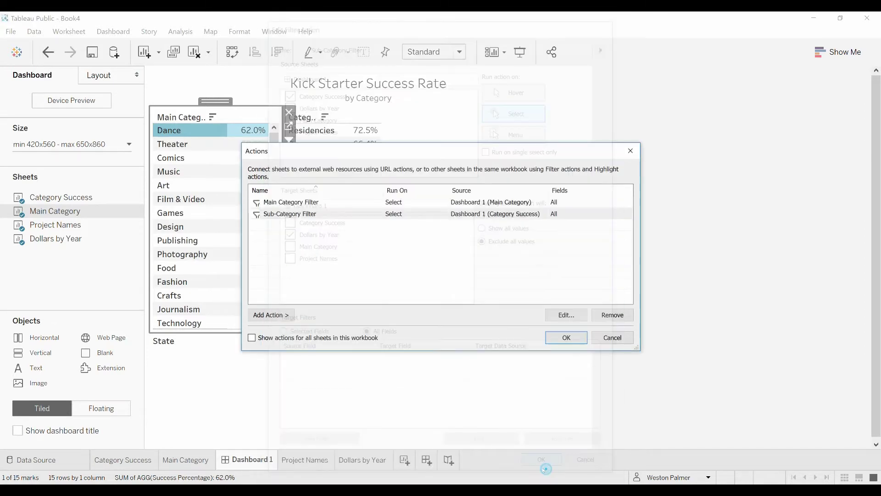
left_click(562, 336)
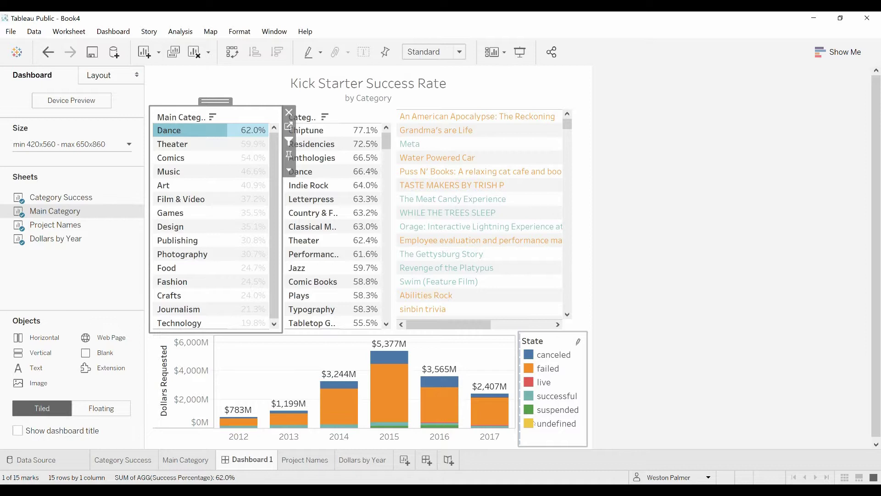
- On the Dollars by Year sheet, edit the State colors of the stacked bars and assign red to failed
left_click(362, 460)
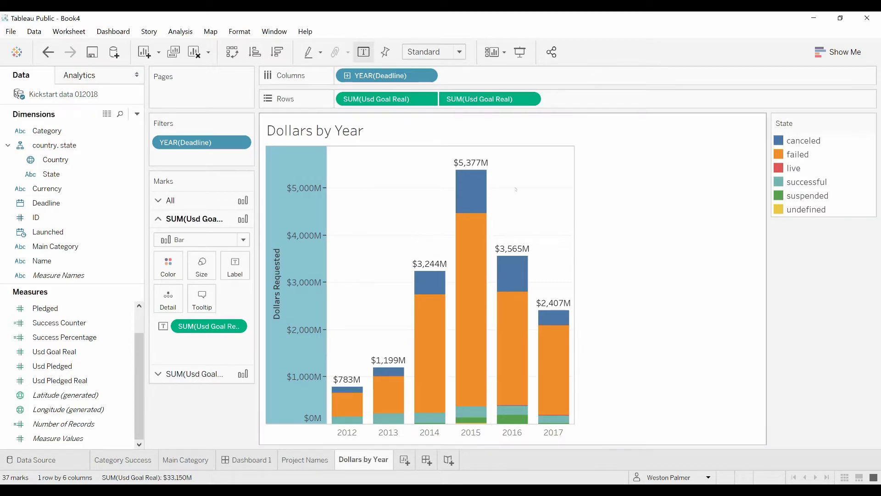
left_click(165, 265)
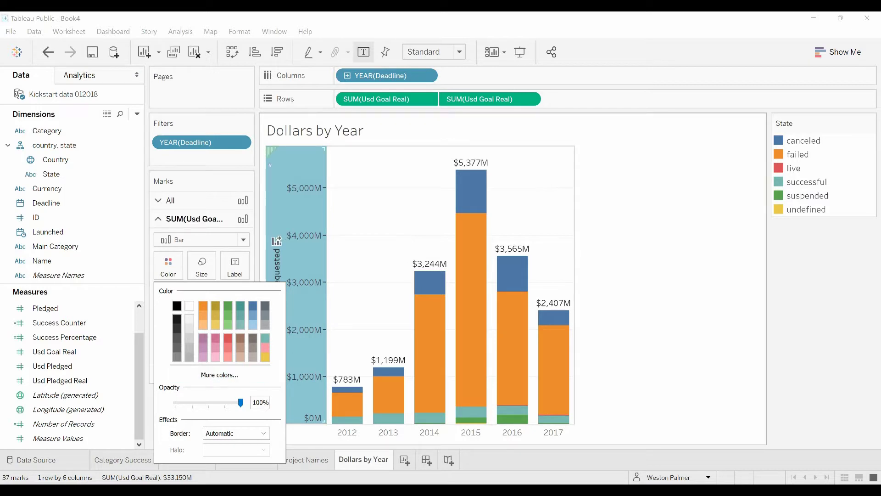
left_click(177, 268)
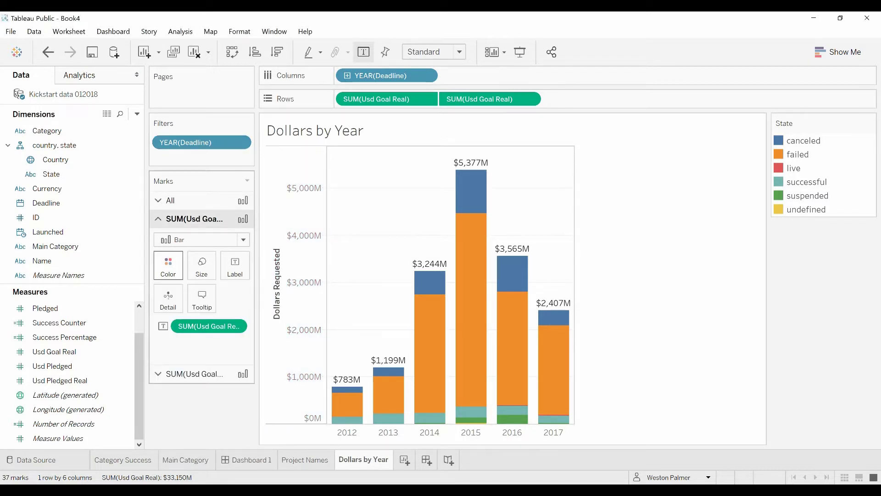
left_click(193, 374)
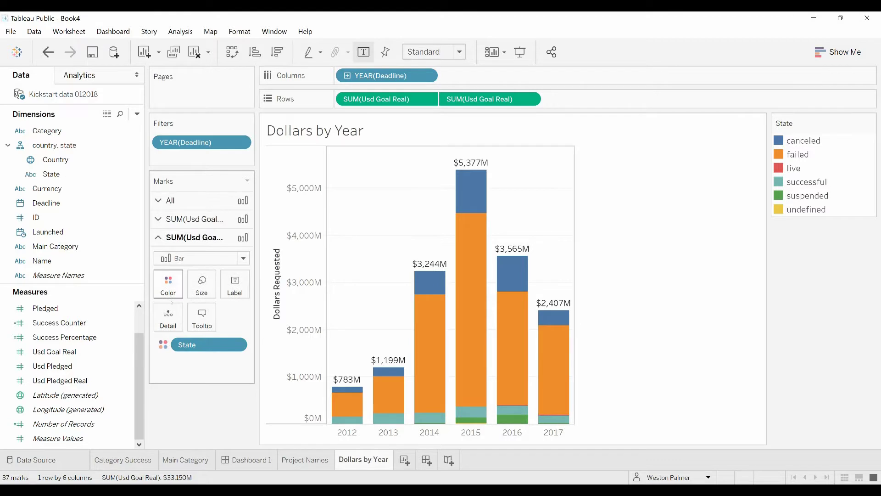
left_click(174, 291)
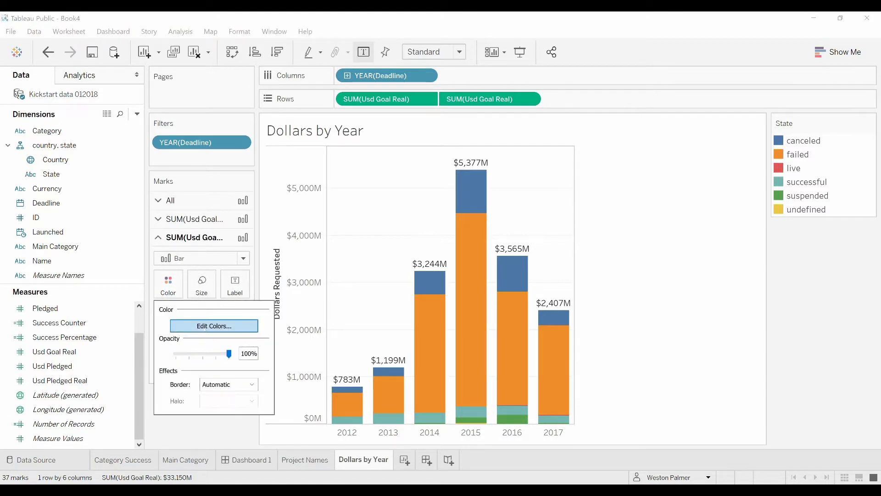
left_click(214, 325)
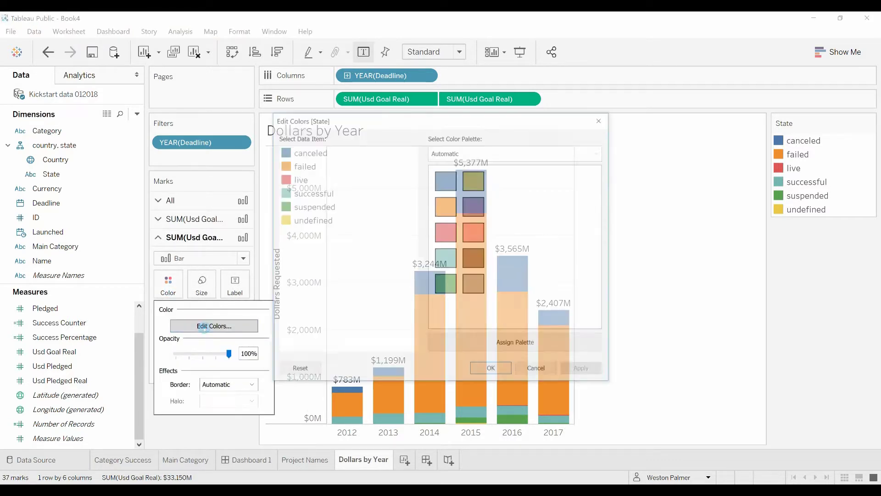
left_click(296, 165)
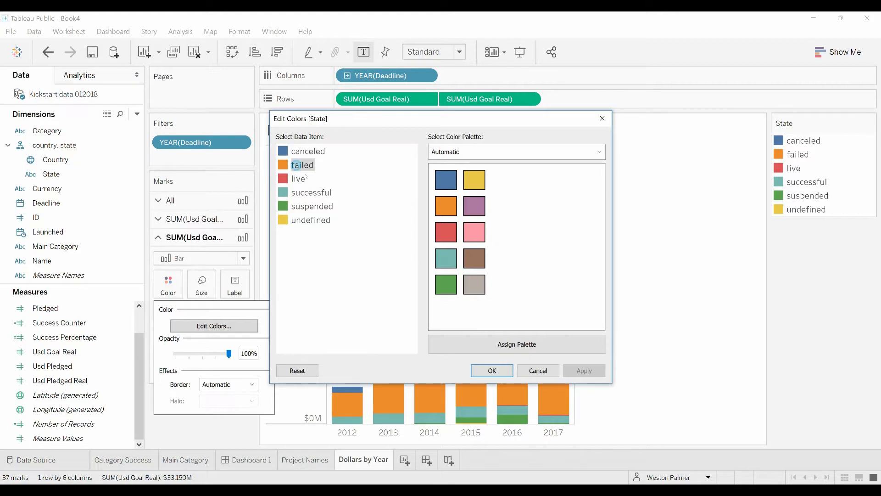
left_click(445, 231)
- Assign green to successful, orange to suspended and gray to live in the State colors
left_click(298, 178)
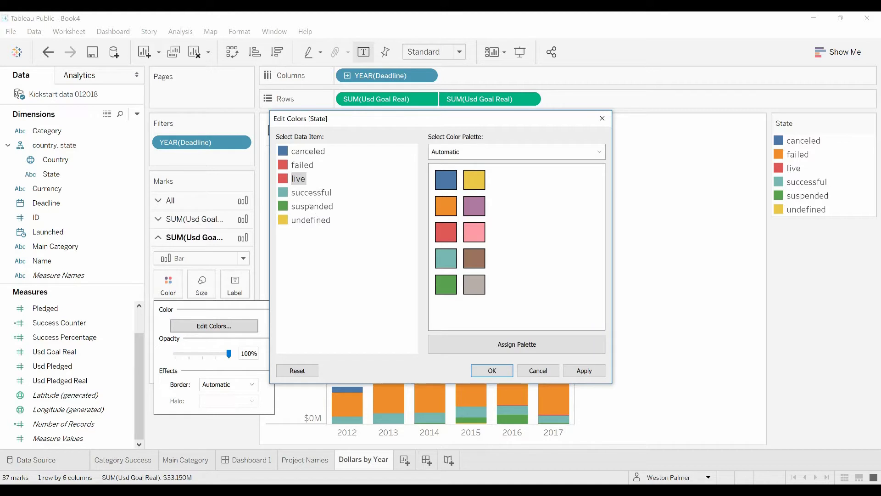
left_click(305, 192)
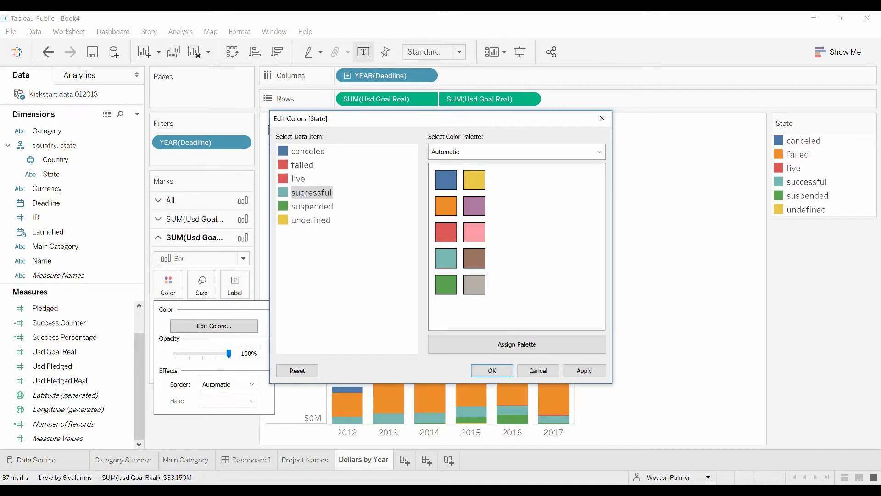
left_click(447, 285)
left_click(322, 207)
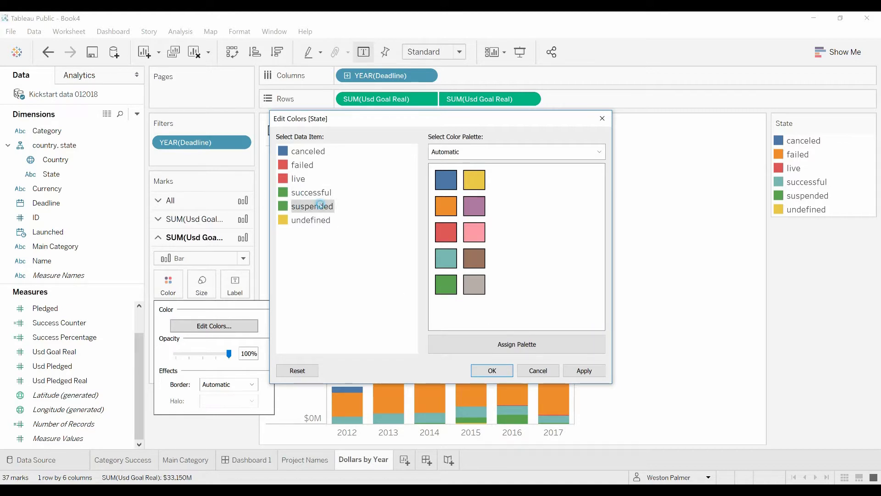
left_click(447, 208)
left_click(299, 179)
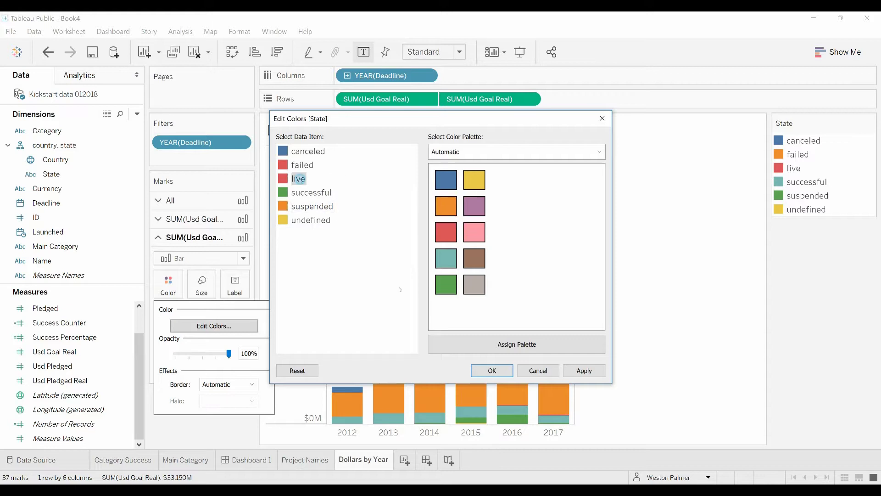
left_click(474, 284)
- Assign orange to canceled, gray to undefined and yellow to suspended, and apply the State colors
left_click(305, 151)
left_click(450, 217)
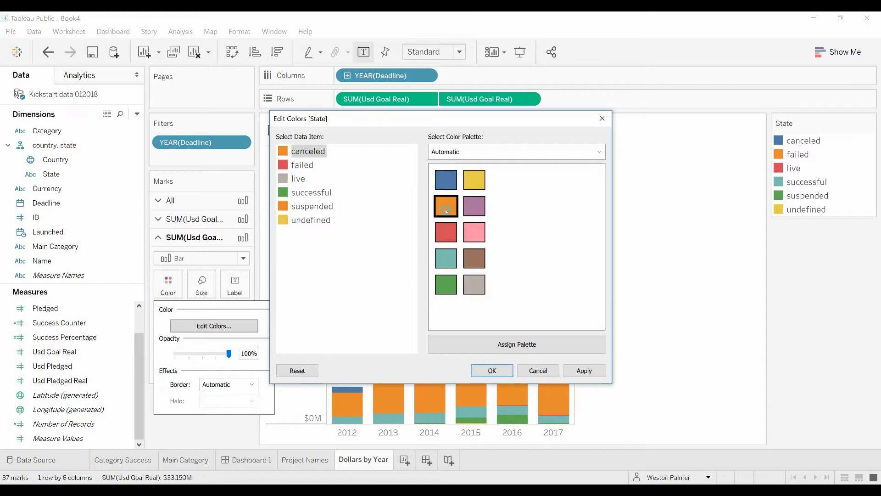
left_click(310, 220)
left_click(479, 293)
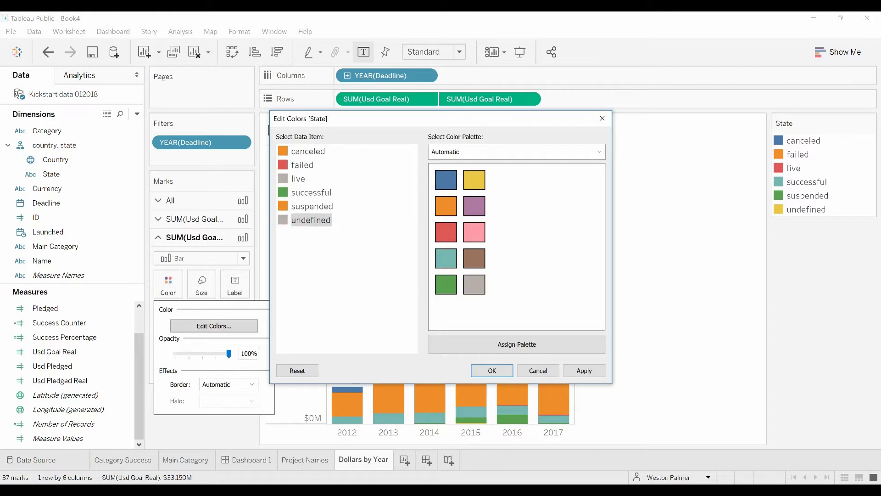
left_click(312, 206)
left_click(475, 180)
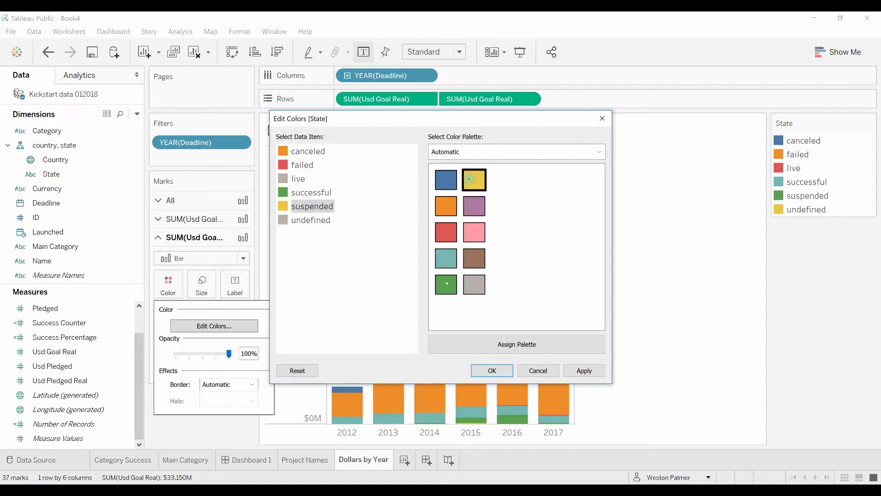
left_click(490, 371)
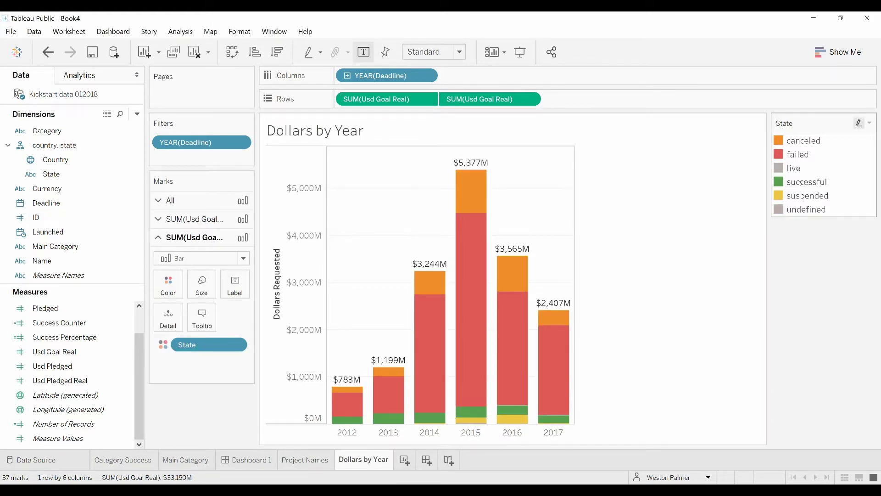
- Reorder the State legend so that successful comes first and failed second, ahead of canceled
left_click(801, 183)
left_click_drag(801, 140, 801, 138)
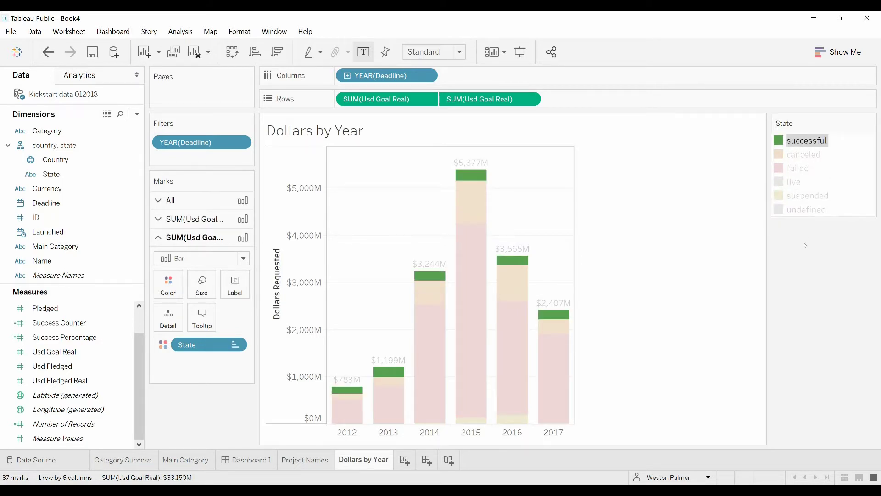
left_click(794, 265)
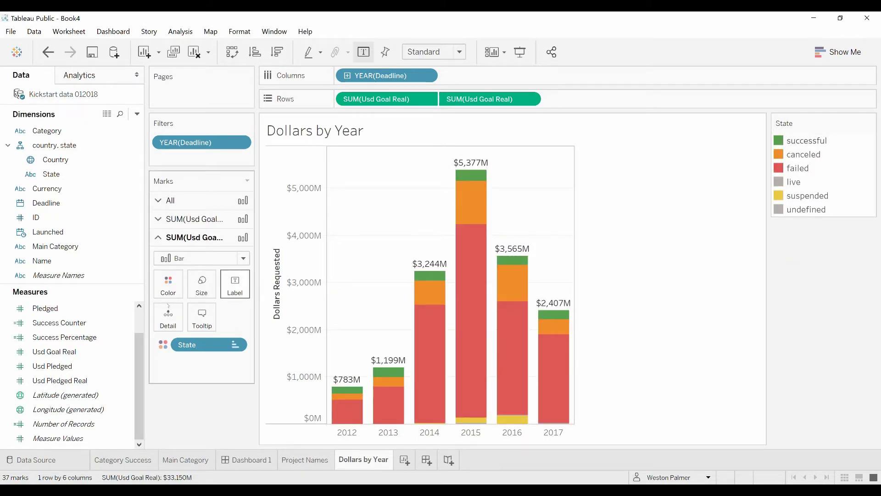
left_click(801, 168)
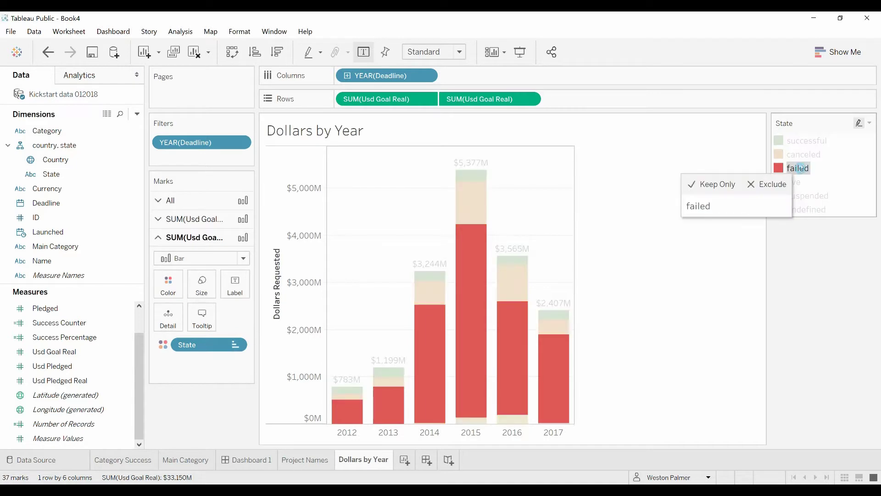
left_click_drag(801, 168, 806, 149)
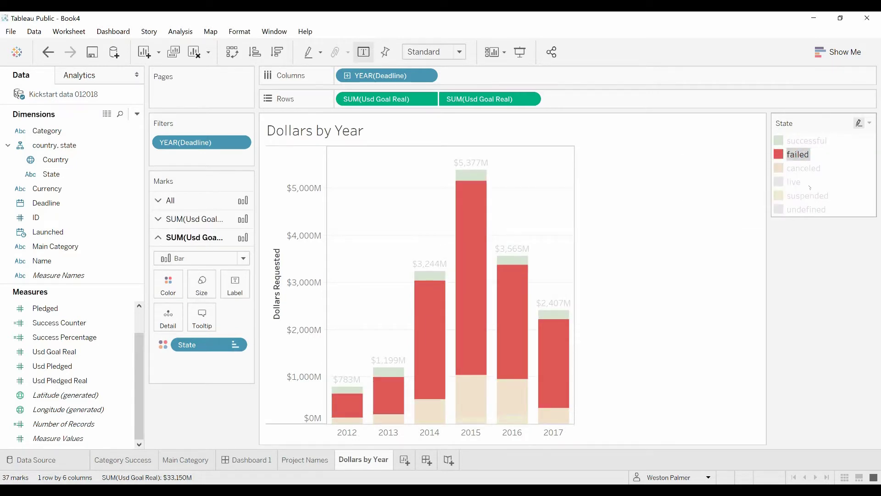
left_click(801, 297)
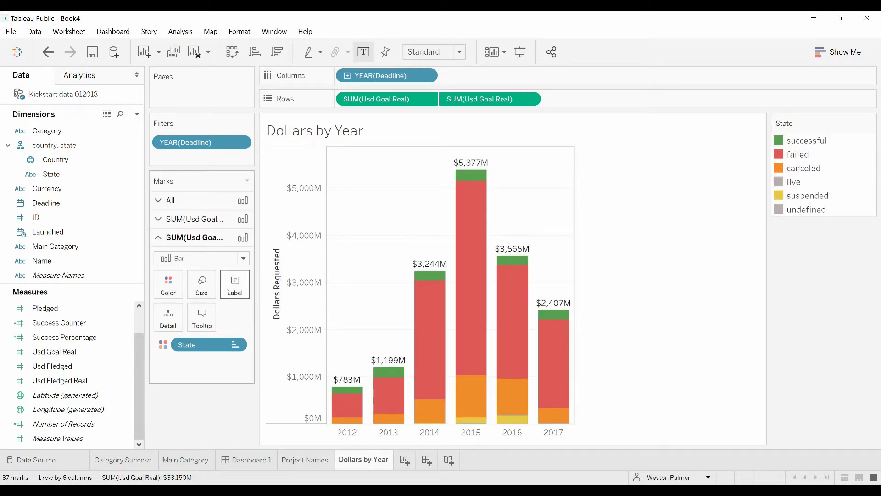
- Filter the Dollars by Year sheet by State, excluding live projects
left_click_drag(38, 172, 198, 155)
left_click(309, 182)
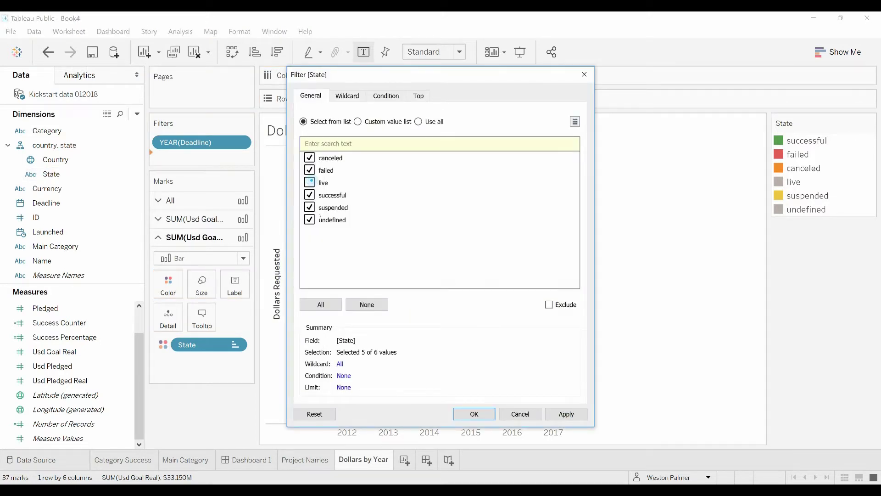
left_click(477, 413)
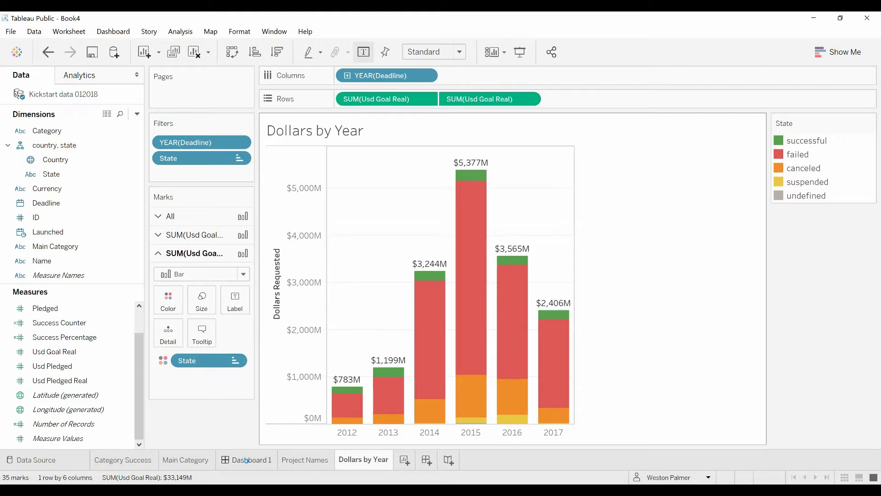
- Test the filter actions on Dashboard 1 by clearing and reselecting Dance, and choosing the Residencies subcategory
left_click(246, 461)
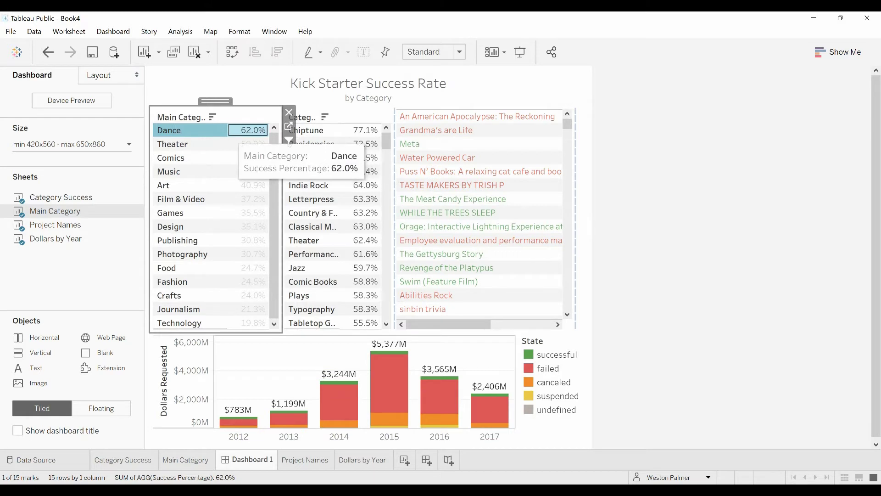
left_click(202, 132)
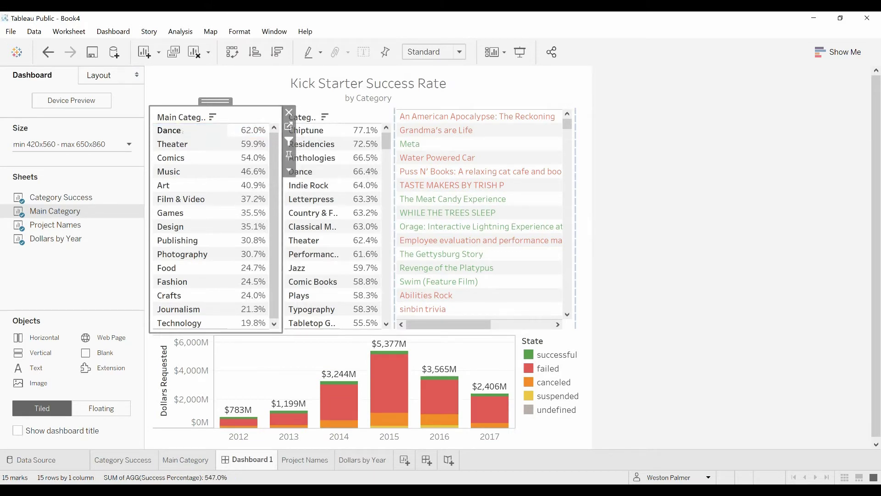
left_click(182, 130)
left_click(317, 130)
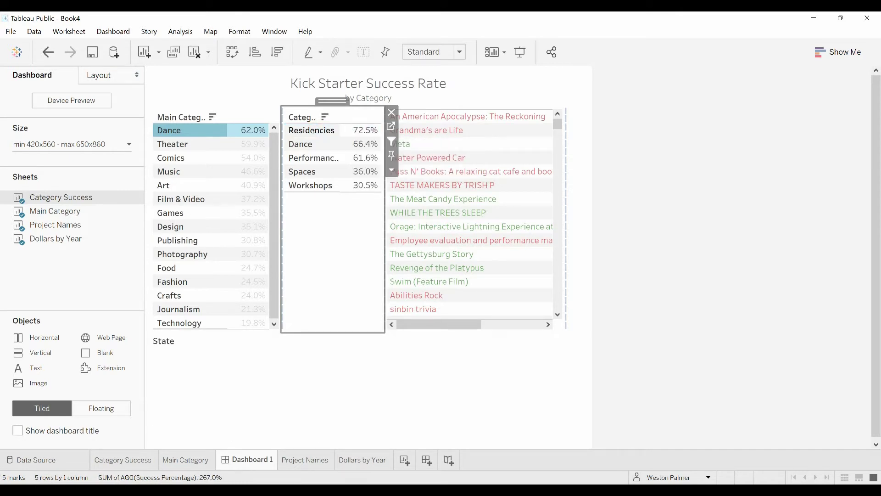
- Test the subcategory filter action on Dashboard 1 by selecting Residencies and clearing the selection
left_click(313, 131)
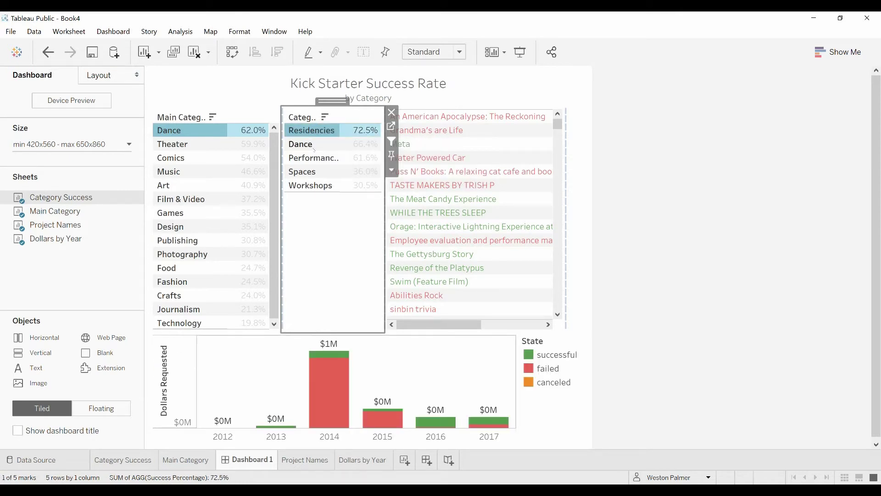
left_click(311, 144)
left_click(310, 145)
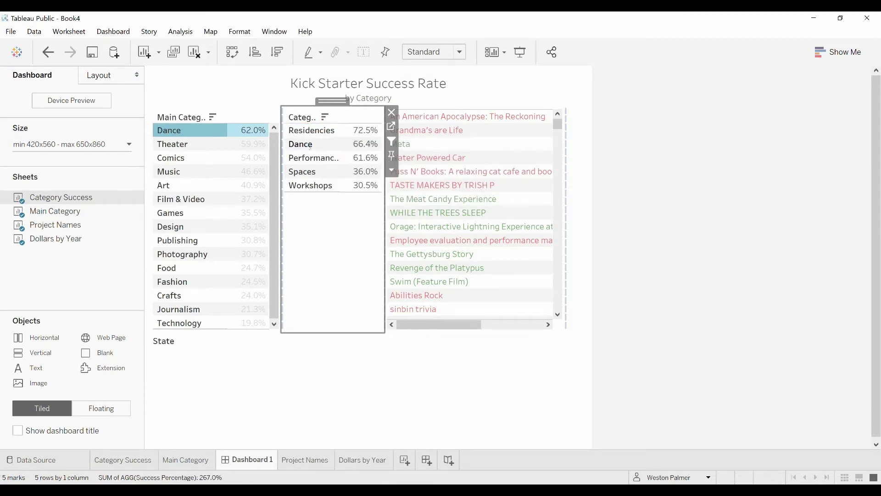
- Edit the Sub-Category Filter action on Dashboard 1 so it targets Project Names instead of Dollars by Year
left_click(126, 33)
left_click(131, 158)
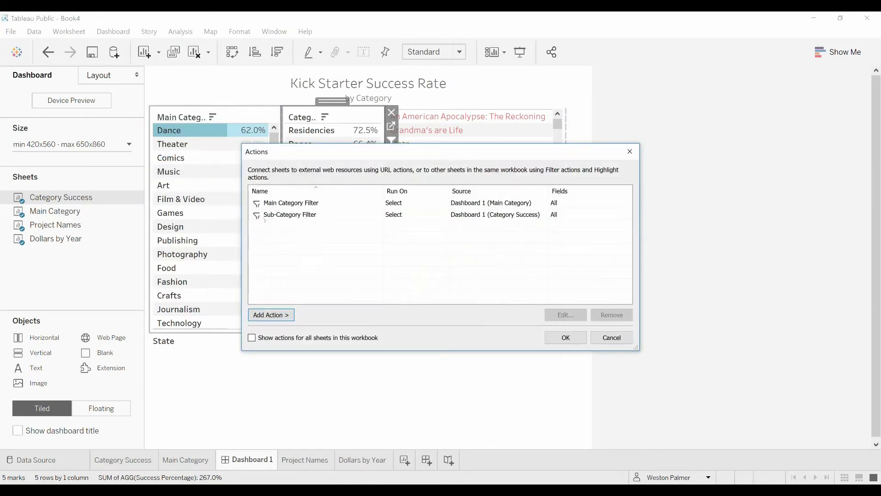
double_click(285, 217)
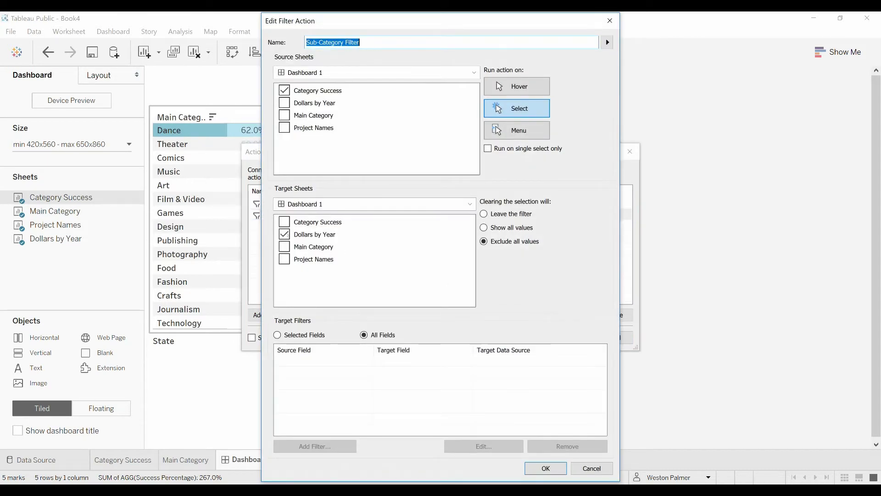
left_click(284, 234)
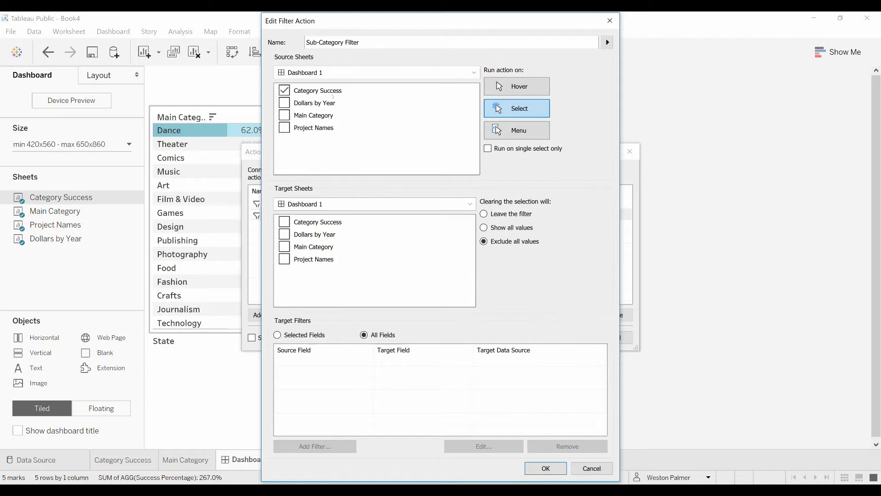
left_click(285, 260)
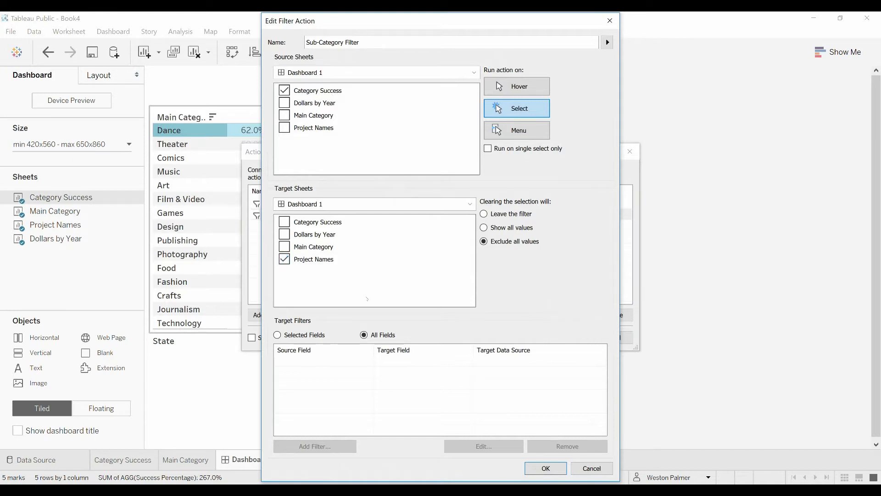
left_click(546, 468)
left_click(569, 336)
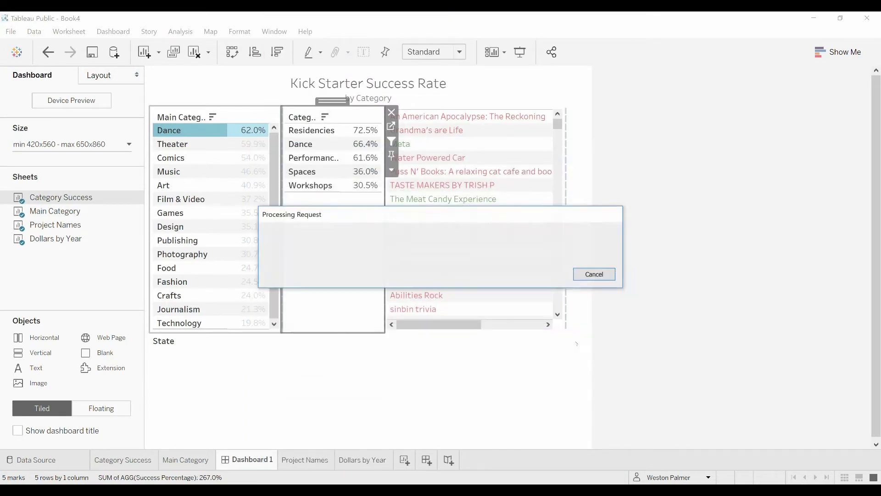
- Test the edited filter action by selecting and clearing Residencies in the dashboard's Category list
left_click(307, 132)
left_click(307, 132)
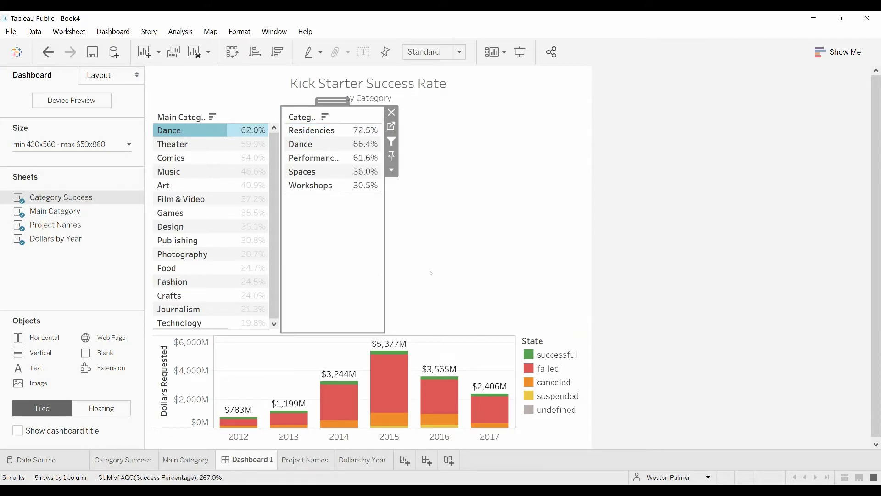
mouse_move(263, 130)
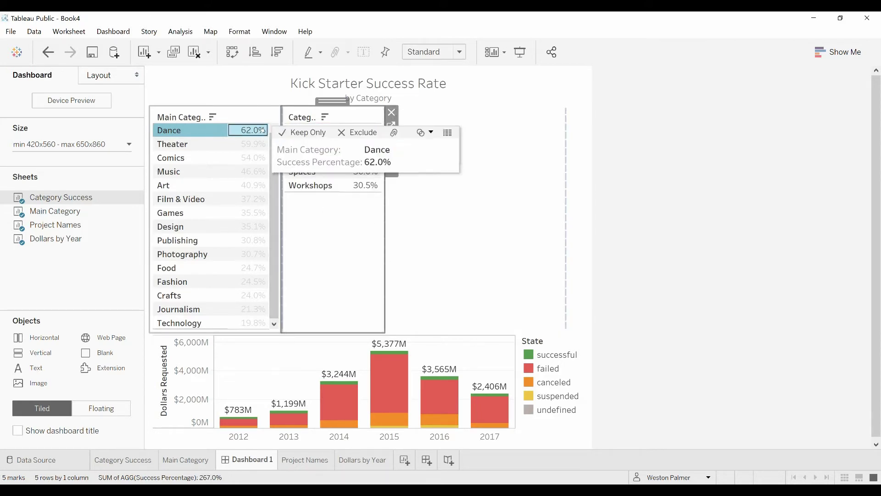
mouse_move(379, 131)
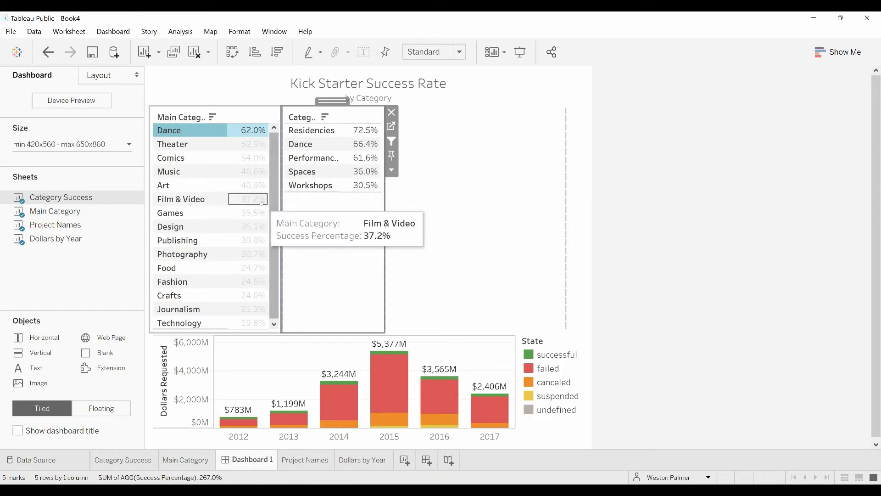
- Turn off tooltips for the Category Success sheet
left_click(147, 459)
left_click(202, 268)
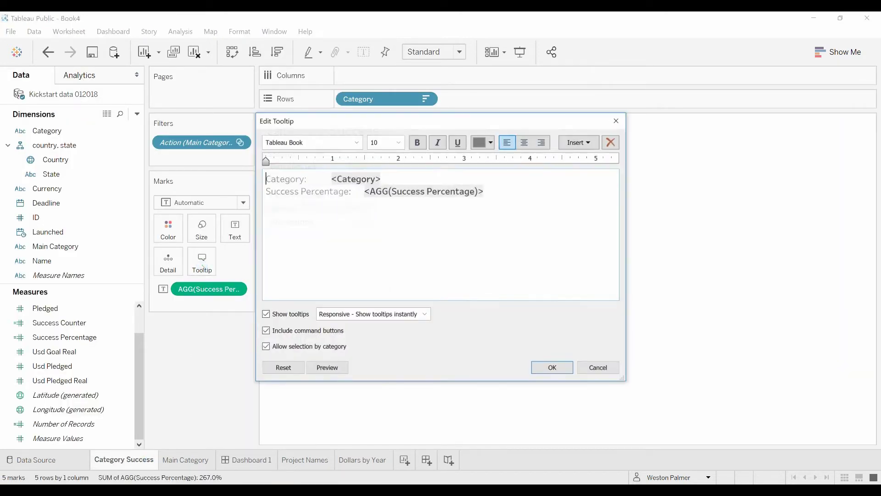
left_click(266, 314)
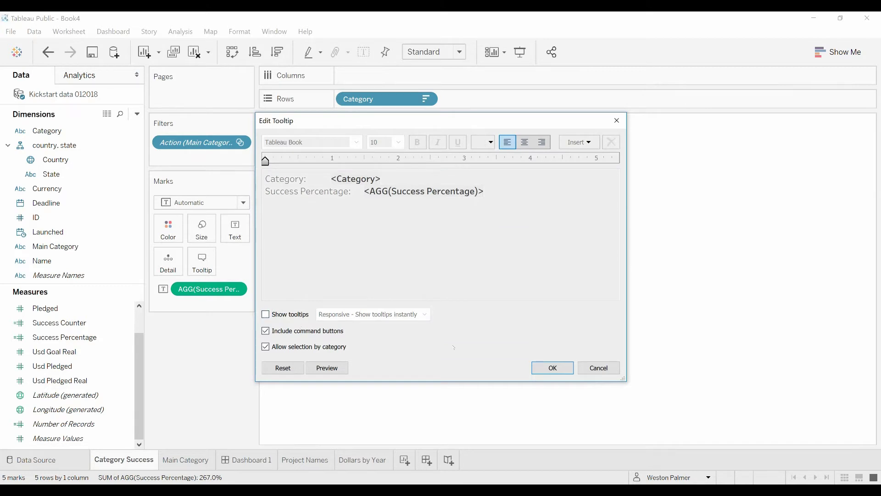
left_click(552, 367)
- Turn off tooltips for the Main Category sheet
left_click(184, 460)
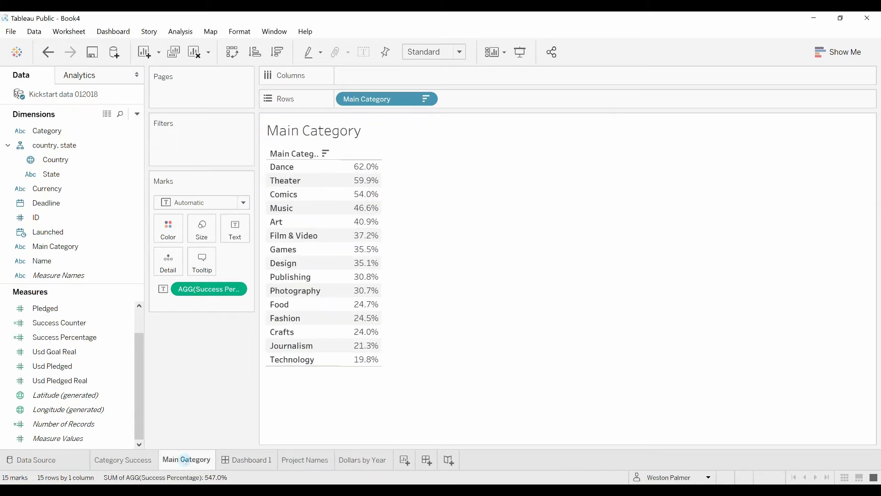
left_click(201, 260)
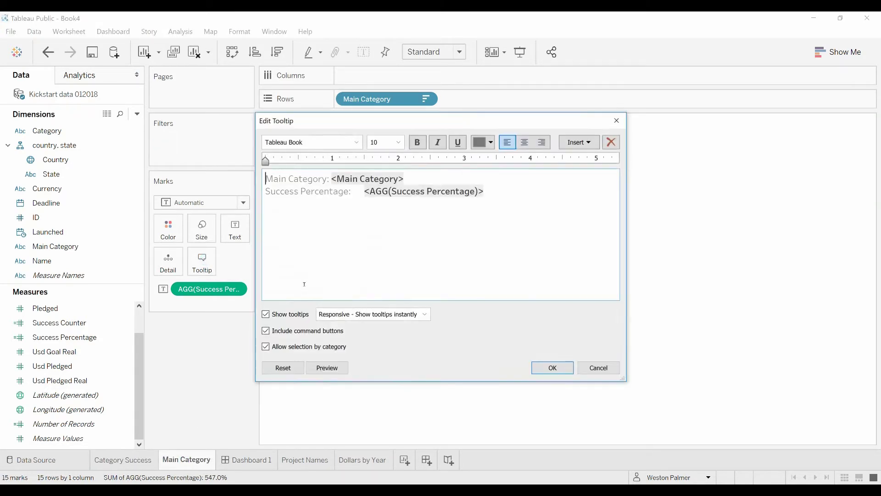
left_click(266, 315)
left_click(553, 368)
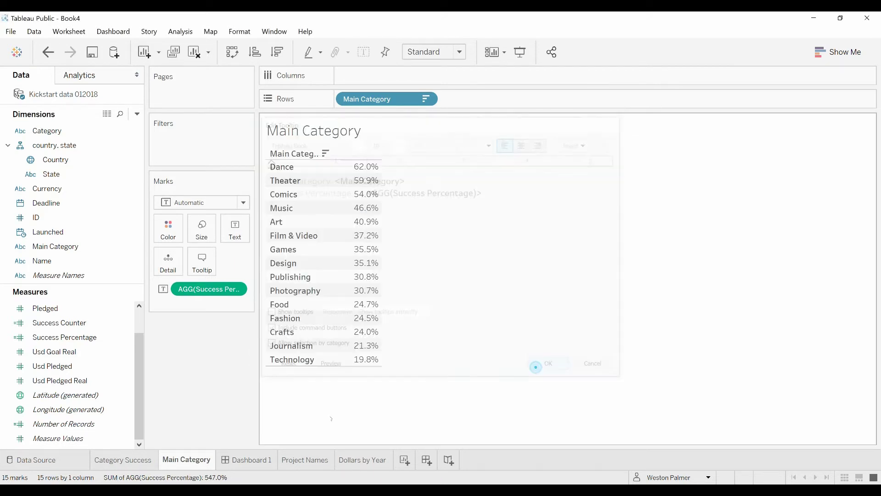
- Add the Usd Goal Real measure to the tooltip of the Project Names sheet
left_click(312, 459)
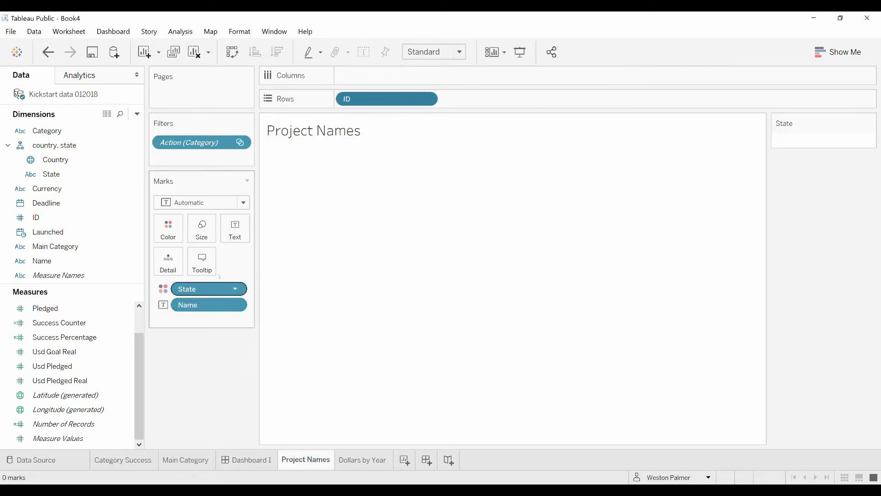
left_click(202, 261)
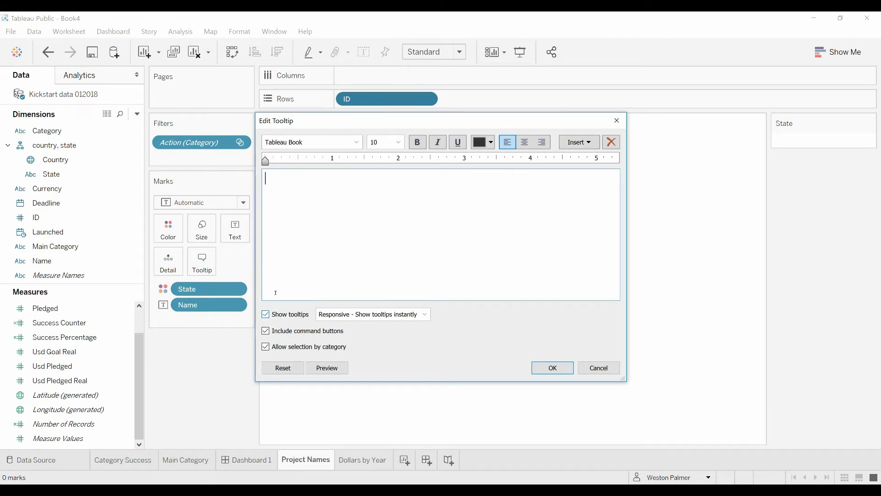
left_click(599, 368)
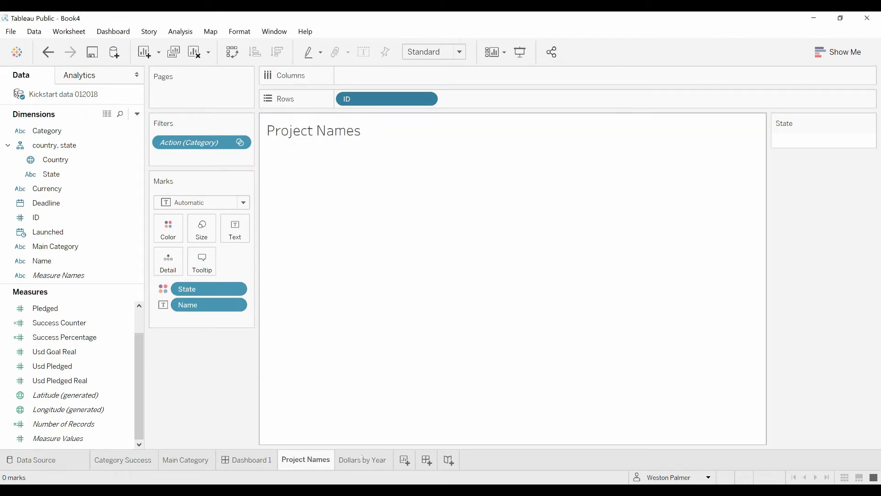
left_click(83, 323)
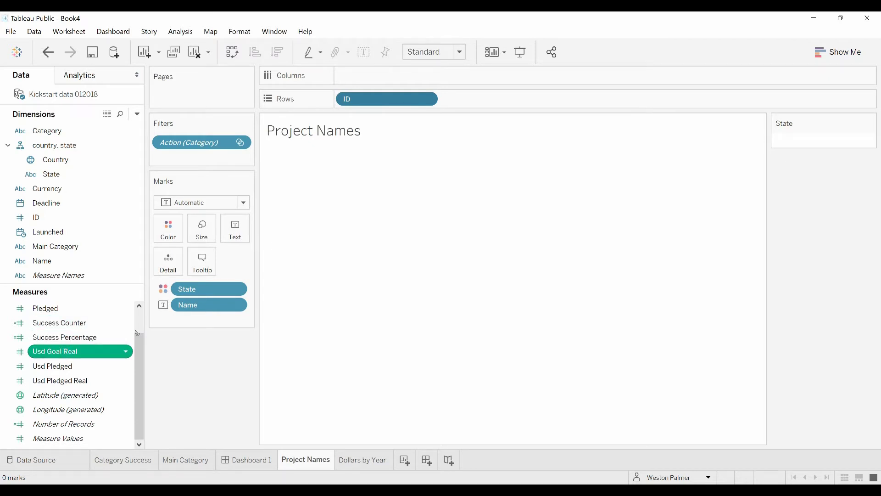
left_click_drag(68, 352, 202, 268)
- Write the Project Names tooltip as "Dollars Requested: <SUM(Usd Goal Real)>" with a second line "State: <State>"
left_click(202, 262)
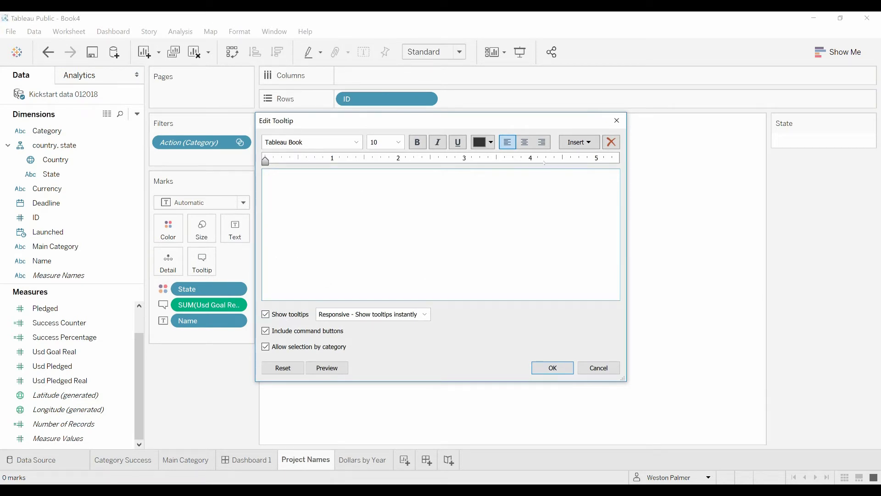
left_click(593, 143)
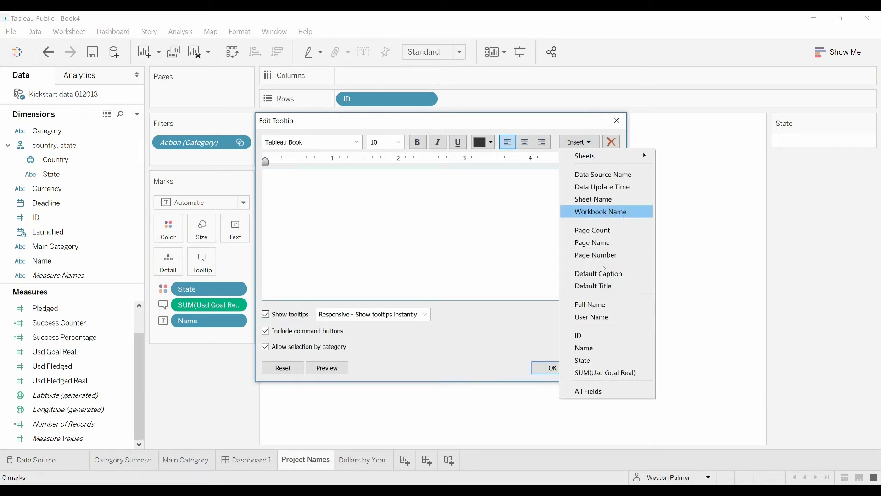
left_click(618, 372)
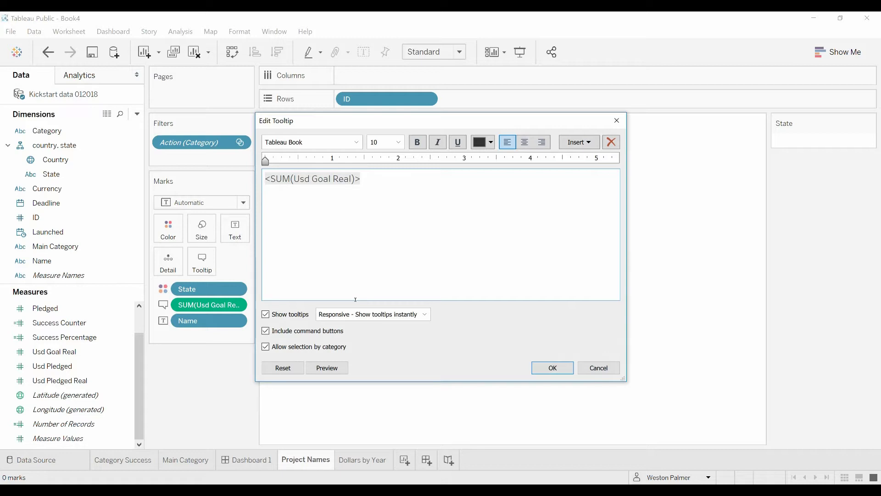
type("Dollars Re")
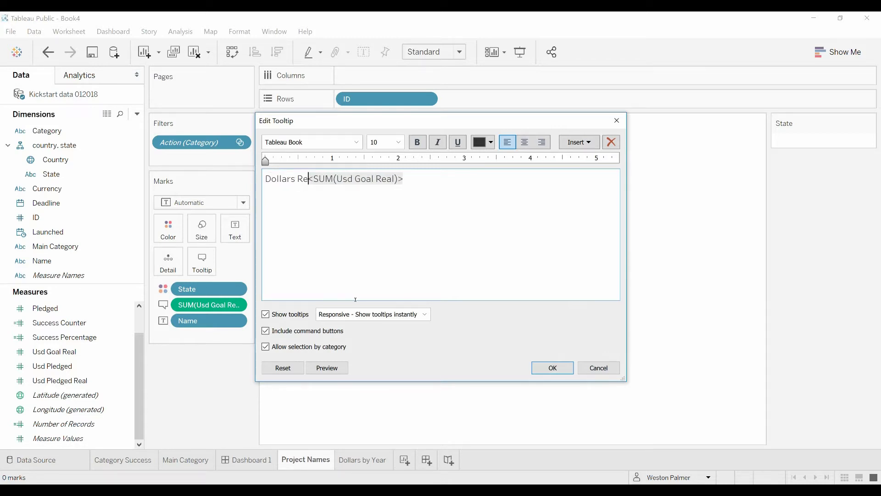
type("quested:")
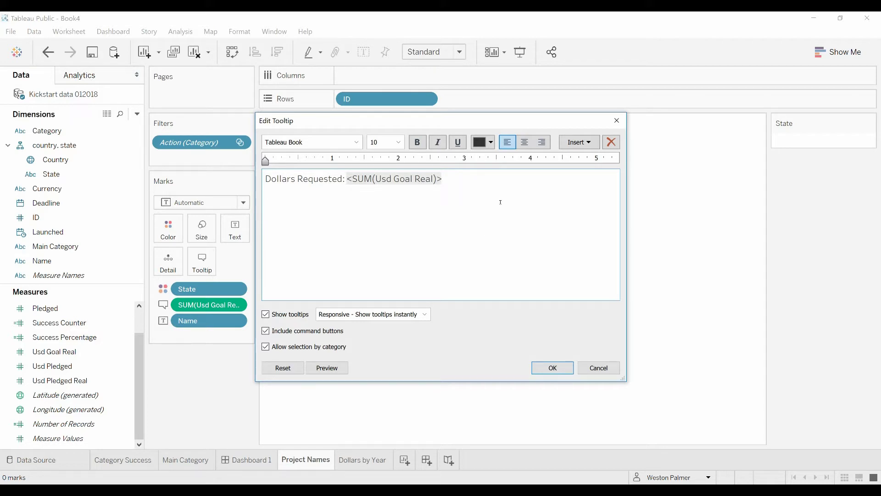
type("tate:")
left_click(592, 142)
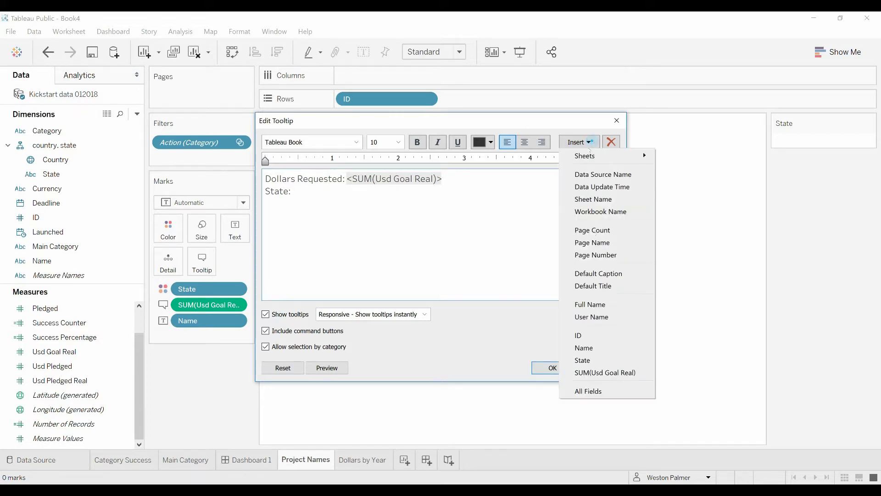
left_click(596, 361)
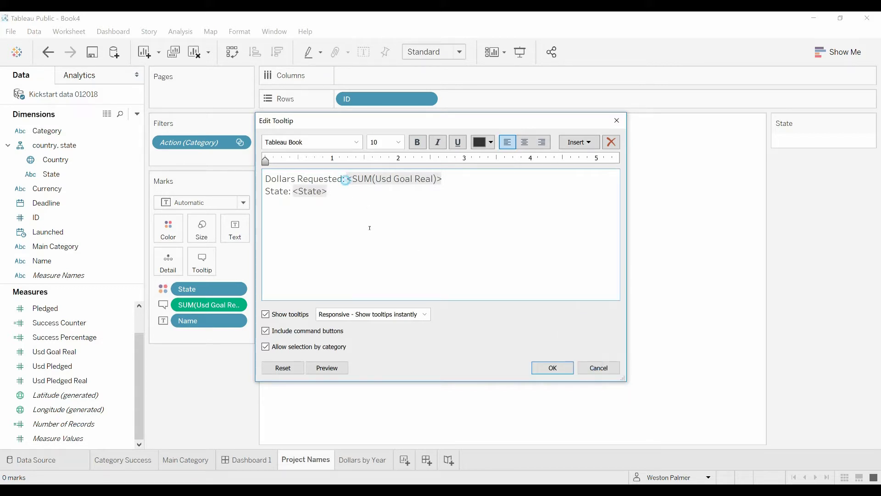
- Insert tab spacing before the field values on both tooltip lines and apply the tooltip
key("Tab")
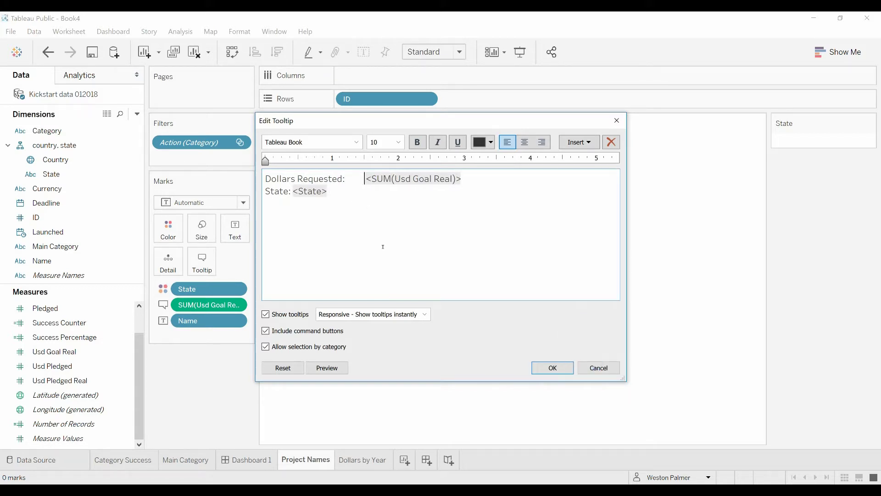
left_click(294, 196)
key("Tab")
left_click(548, 372)
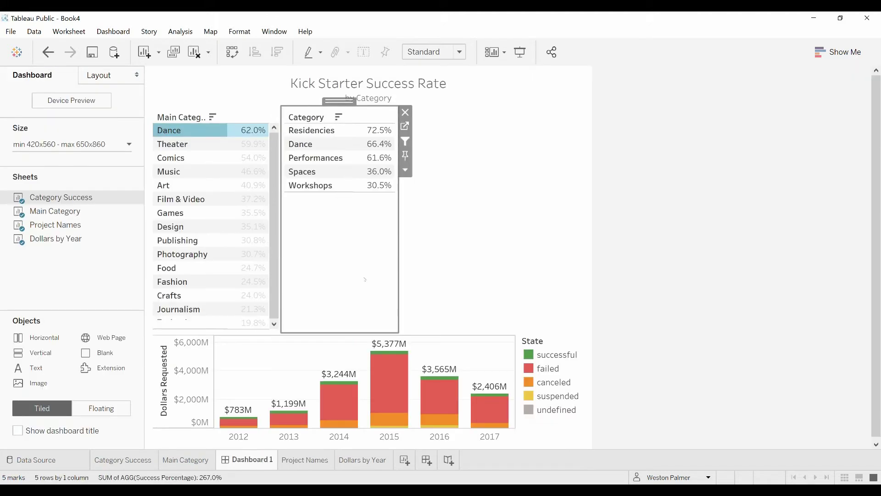
- Select Residencies on Dashboard 1 and check the tooltip of a listed project name
left_click(263, 461)
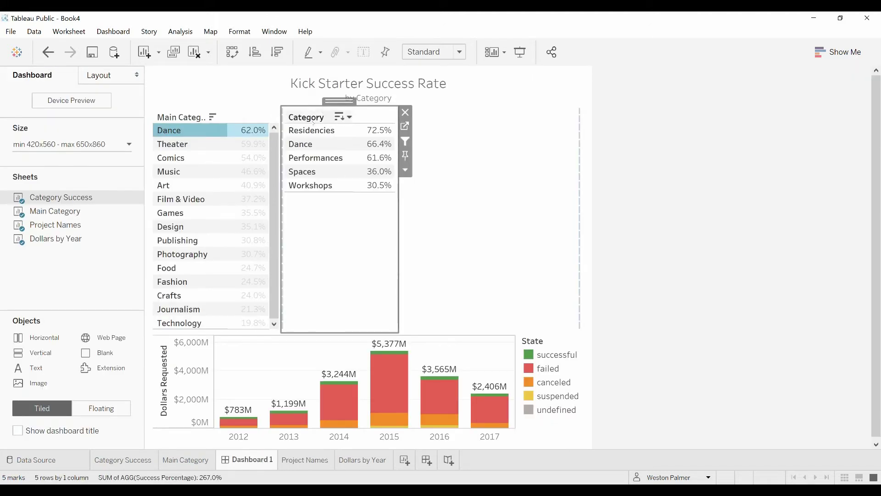
left_click(312, 131)
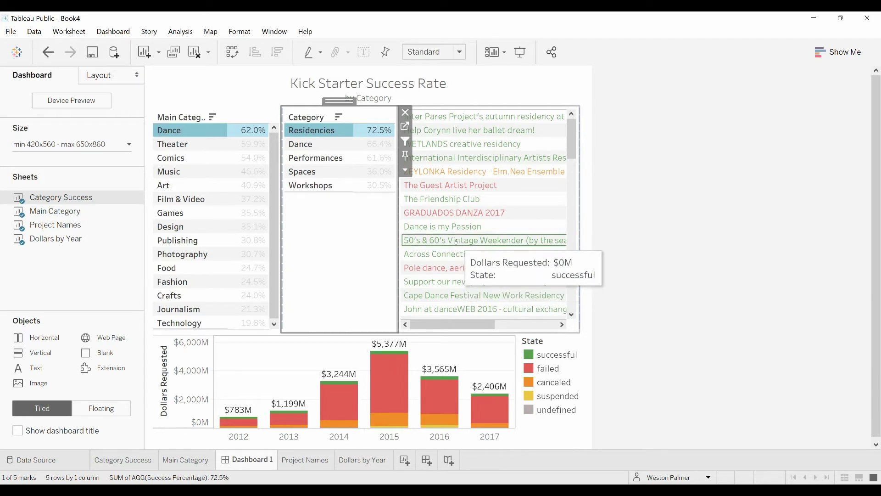
- Format SUM(Usd Goal Real) on the Project Names sheet as custom currency with 0 decimal places and Thousands (K) display units
left_click(302, 461)
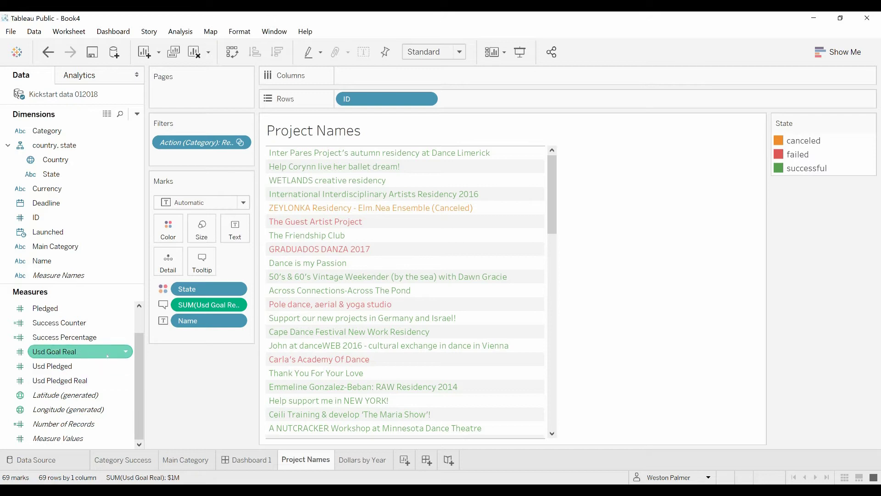
left_click_drag(108, 356, 235, 308)
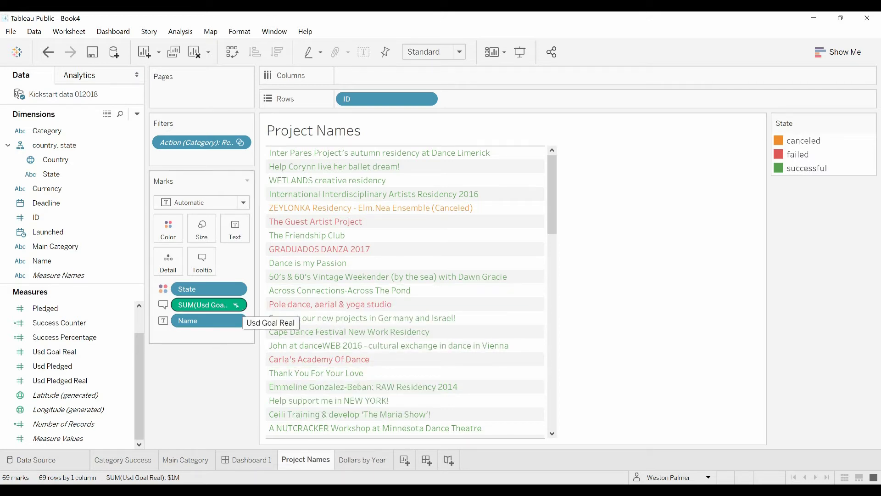
left_click(235, 305)
left_click(219, 352)
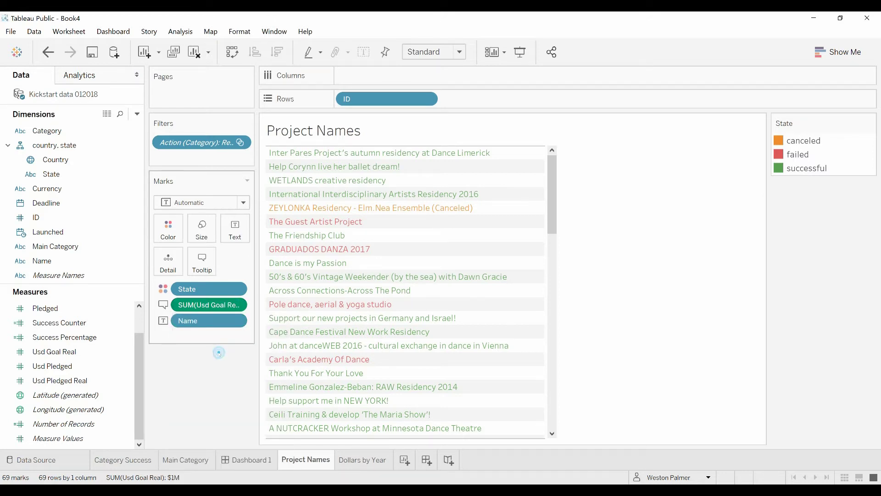
left_click(75, 122)
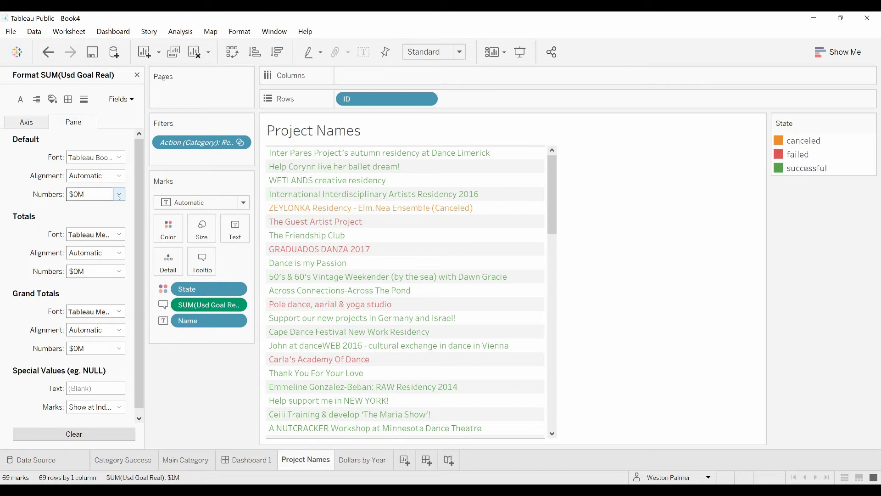
left_click(118, 194)
left_click(112, 246)
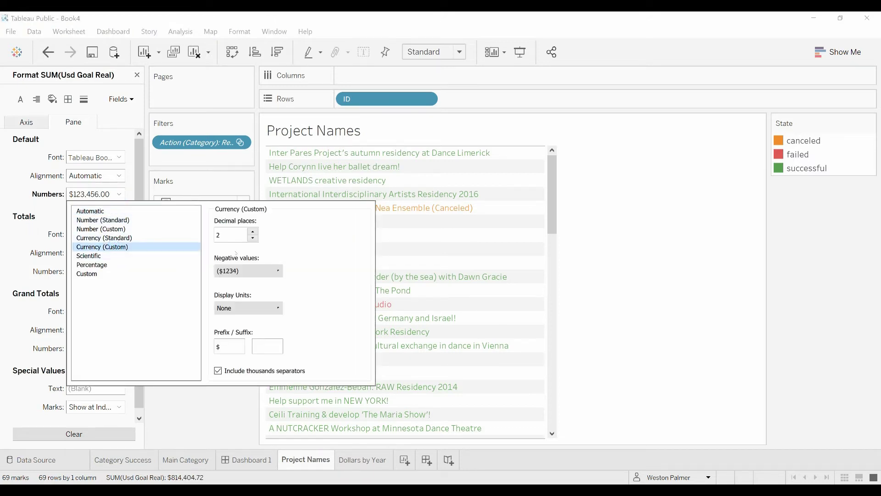
left_click(253, 238)
left_click(253, 238)
left_click(278, 309)
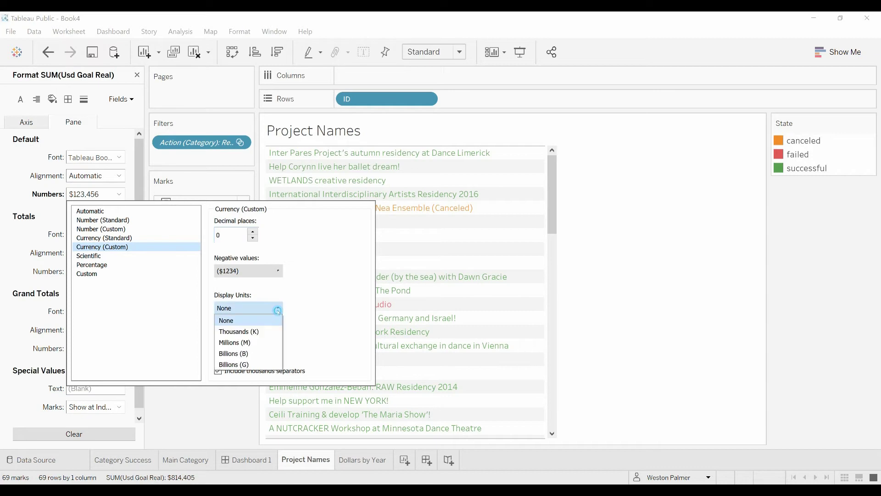
left_click(257, 331)
left_click(221, 436)
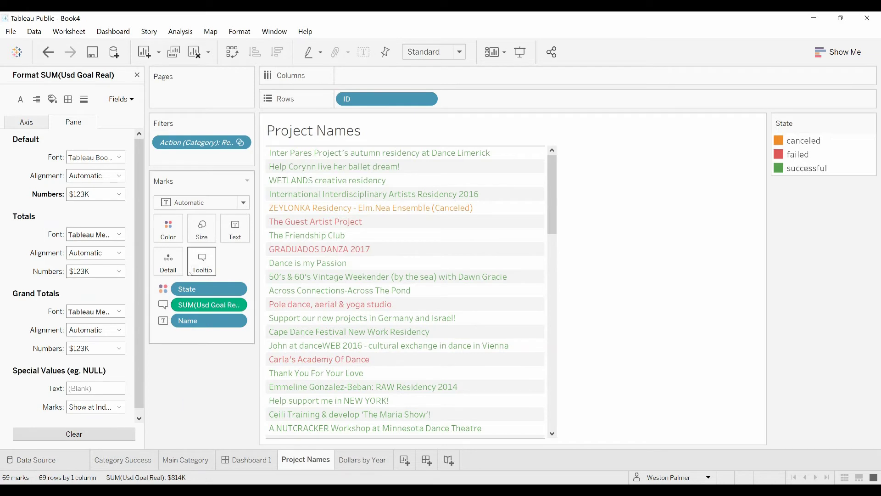
- Recolor the "State:" and "Dollars Requested:" labels in the Project Names tooltip to medium grey and apply the tooltip
left_click(200, 261)
left_click_drag(294, 193, 265, 191)
left_click(491, 143)
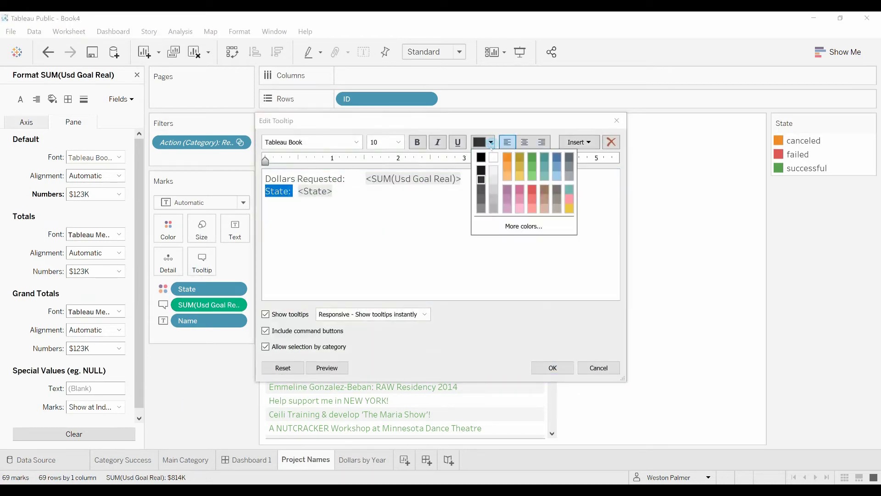
left_click(481, 209)
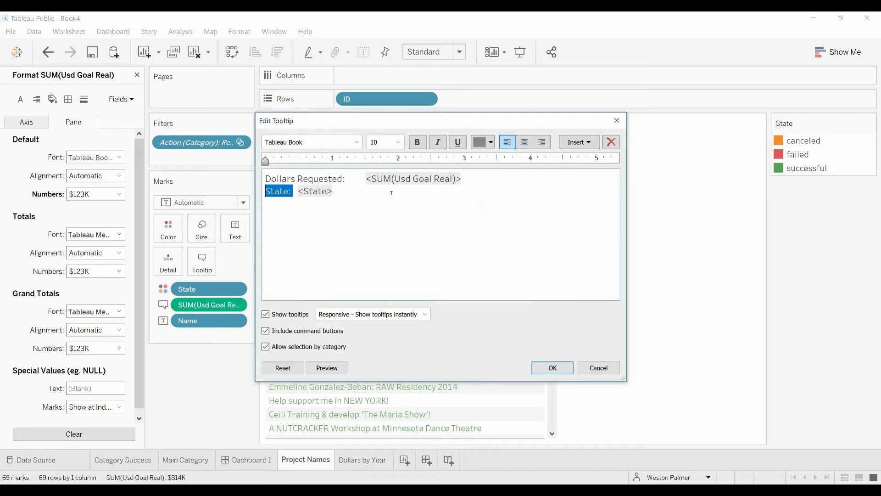
left_click_drag(363, 178, 265, 179)
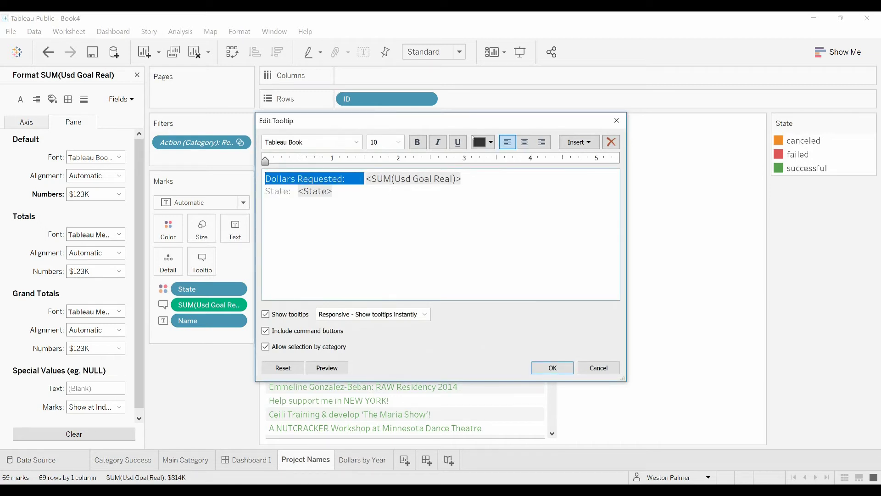
left_click(491, 143)
left_click(481, 209)
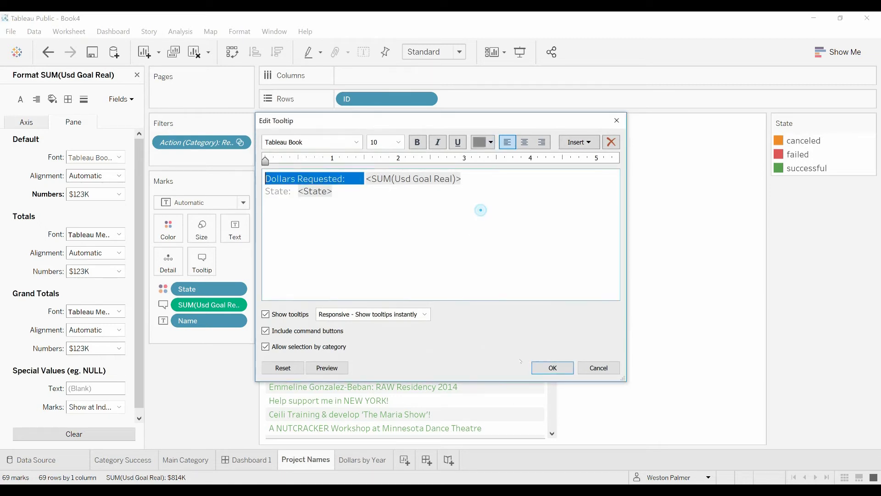
left_click(547, 367)
- Check the project name tooltips on the sheet and Dashboard 1, and clear the Residencies and Dance selections
mouse_move(397, 291)
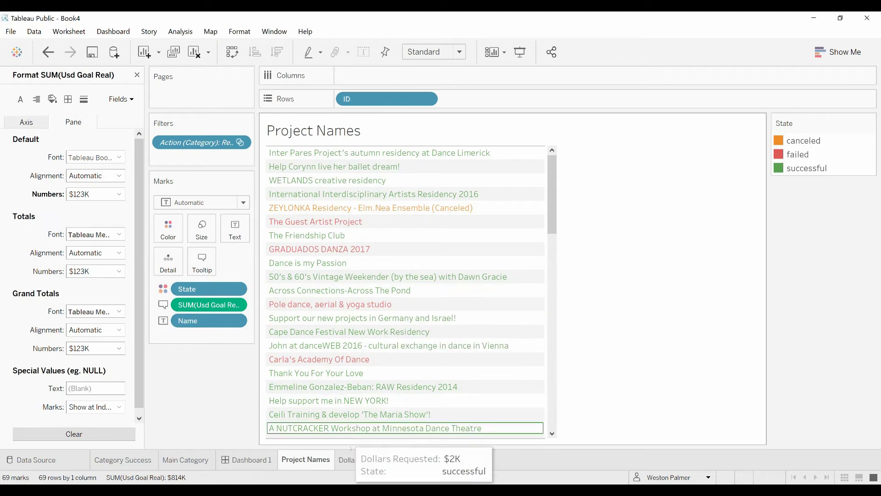
left_click(262, 460)
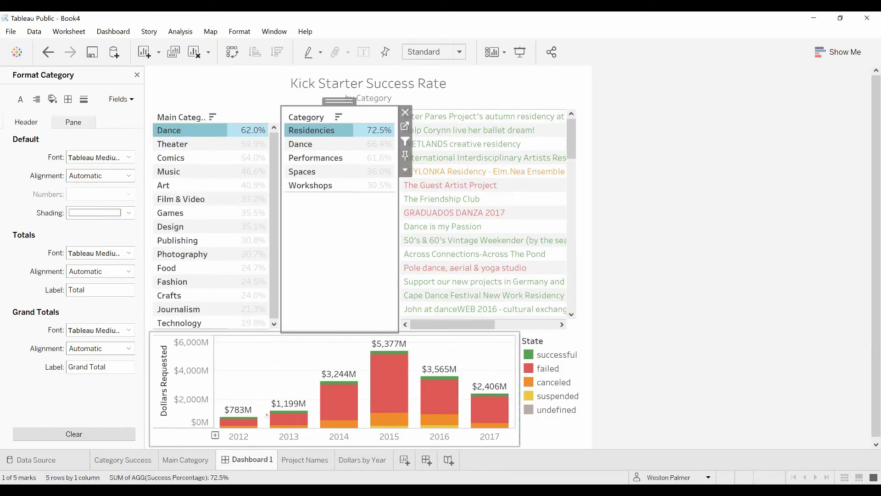
mouse_move(462, 253)
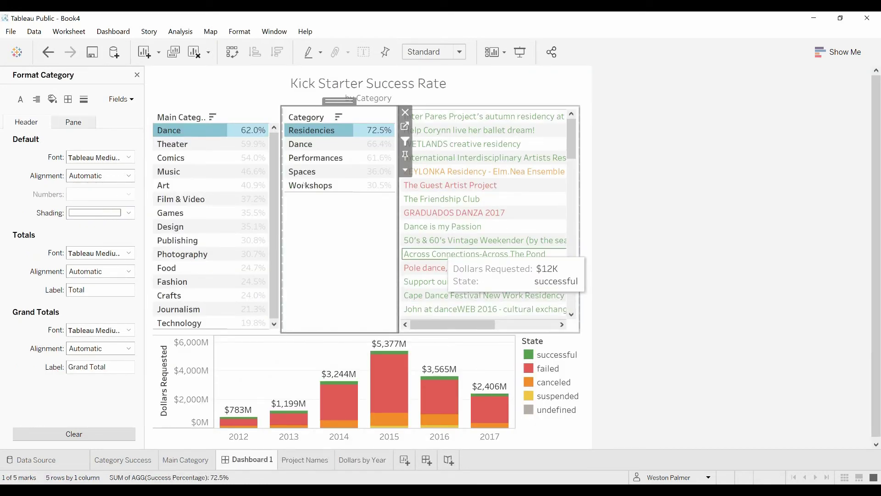
left_click(299, 136)
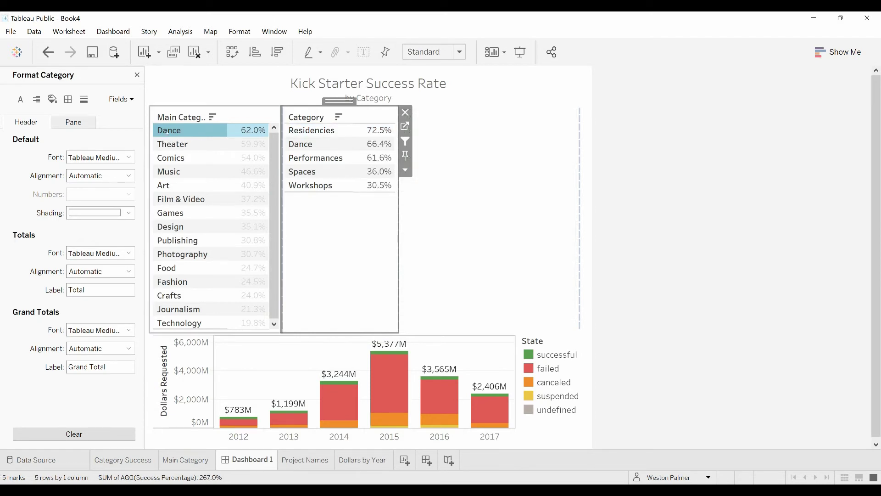
left_click(174, 130)
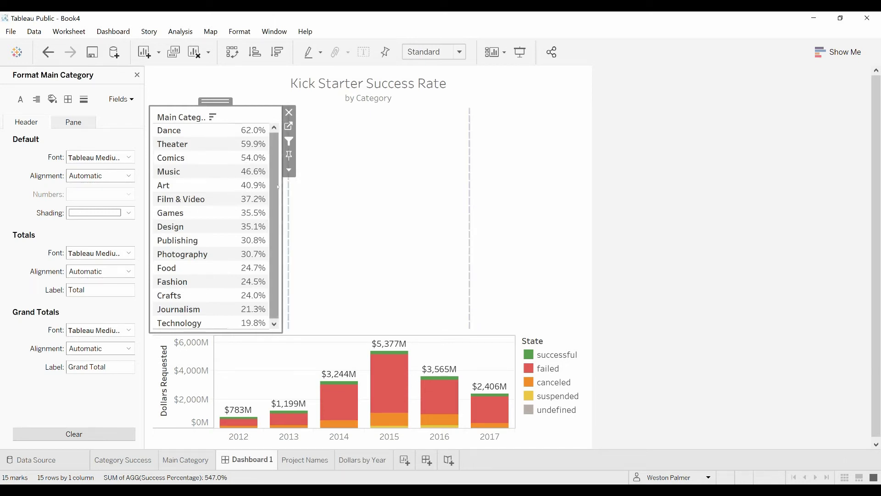
scroll(276, 188, "down", 1)
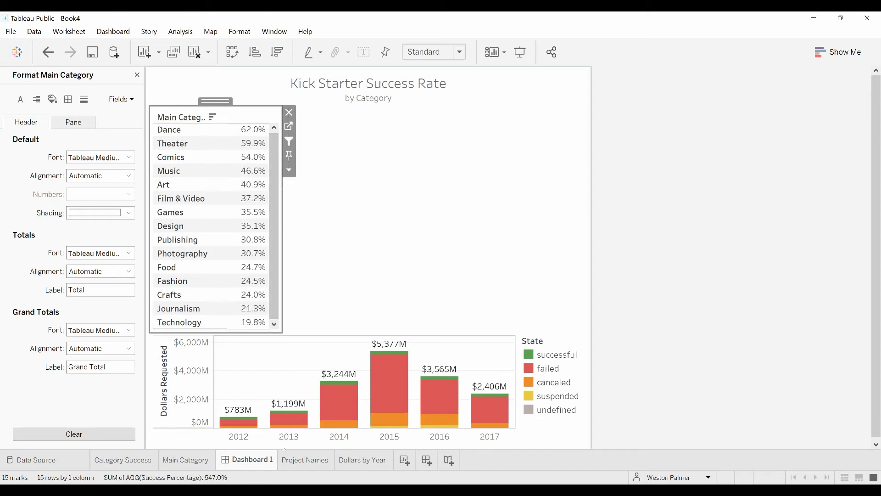
left_click(126, 460)
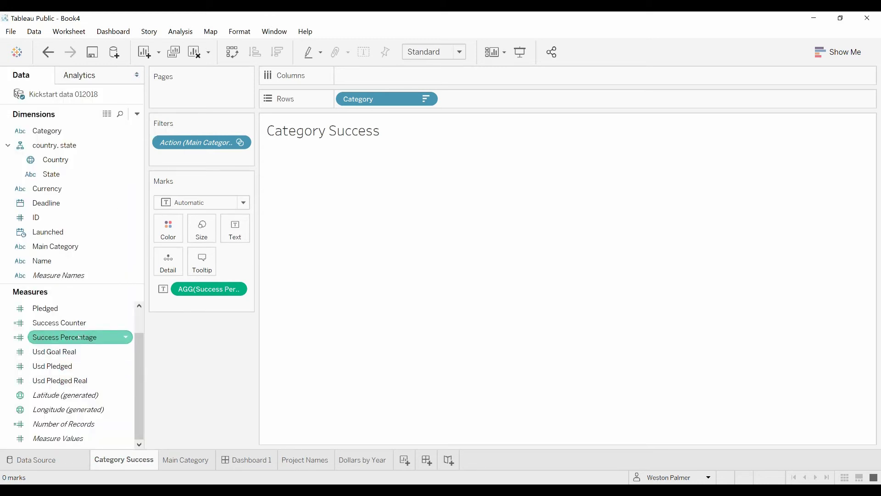
left_click_drag(79, 338, 169, 235)
left_click_drag(169, 233, 197, 382)
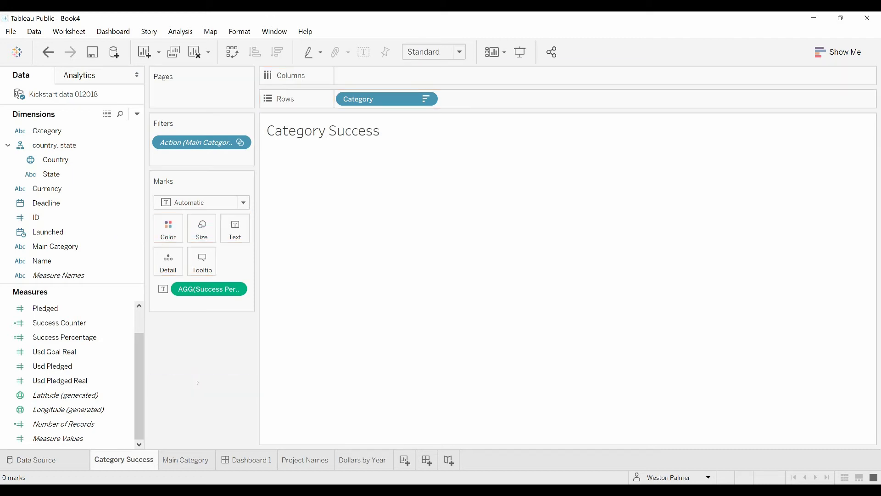
- Select Dance and its Residencies category on Dashboard 1, and switch to the Main Category sheet
left_click(254, 459)
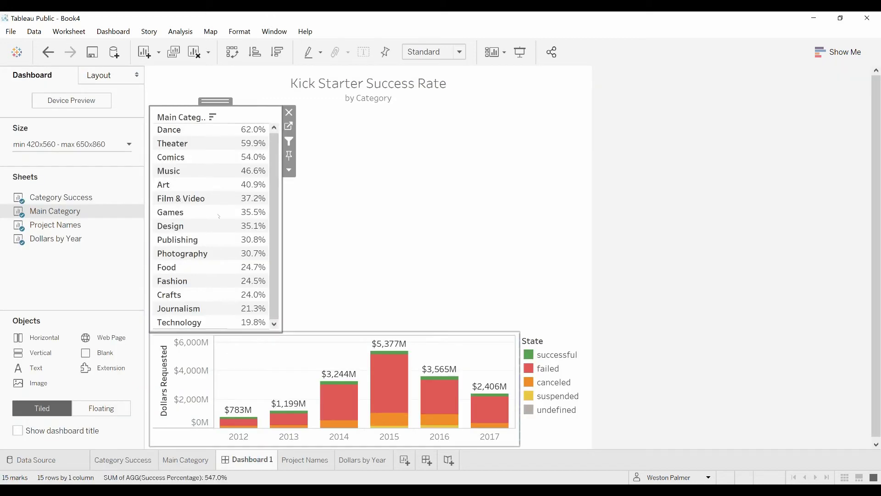
left_click(193, 129)
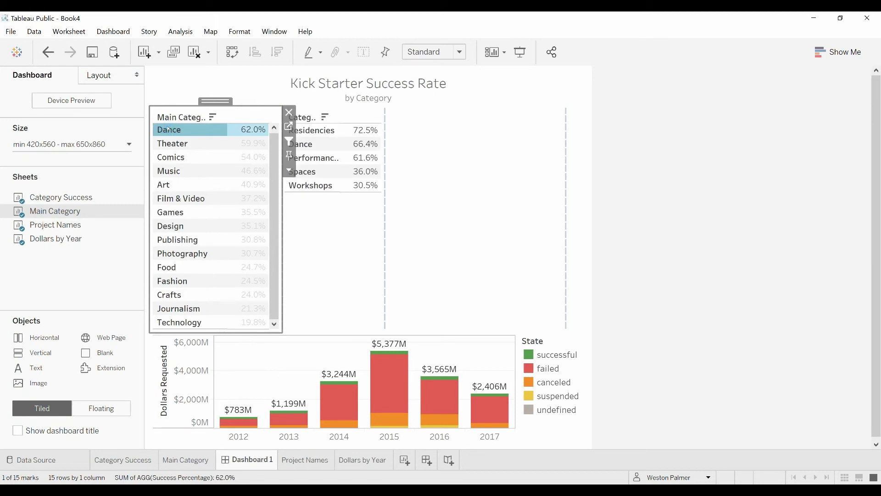
left_click(316, 130)
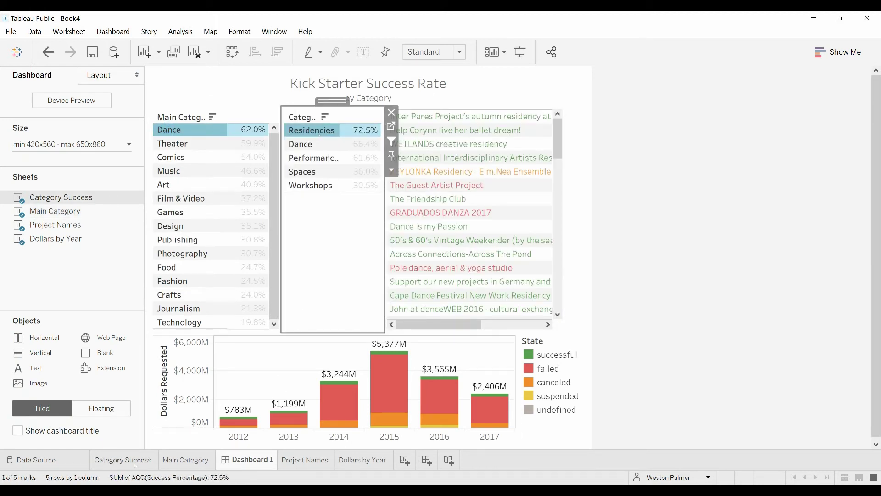
left_click(186, 460)
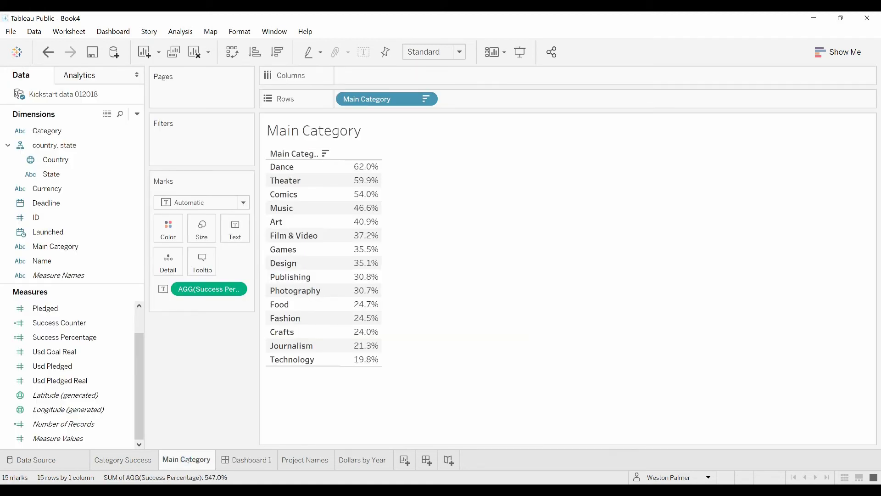
- Try enlarging the percentage marks on the Main Category sheet
left_click(74, 337)
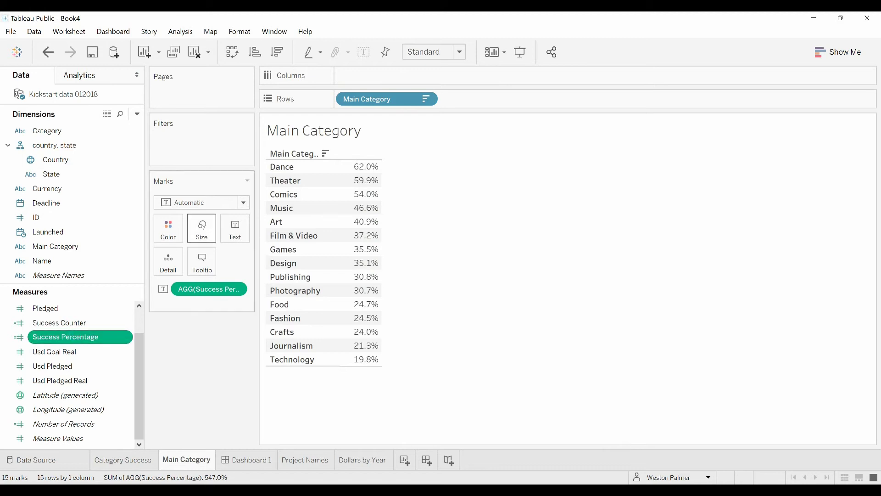
left_click(202, 227)
left_click_drag(227, 263, 268, 269)
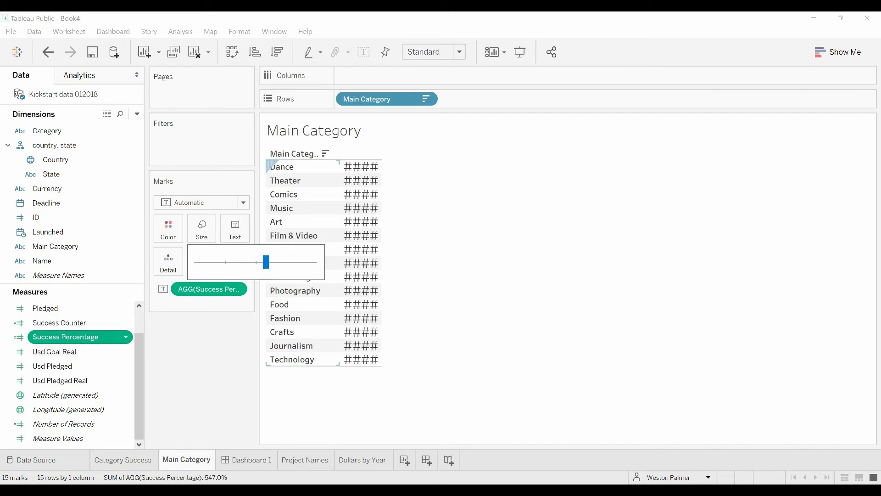
- Color the Main Category percentages by Success Percentage and set the mark type to Square
left_click_drag(209, 289, 167, 229)
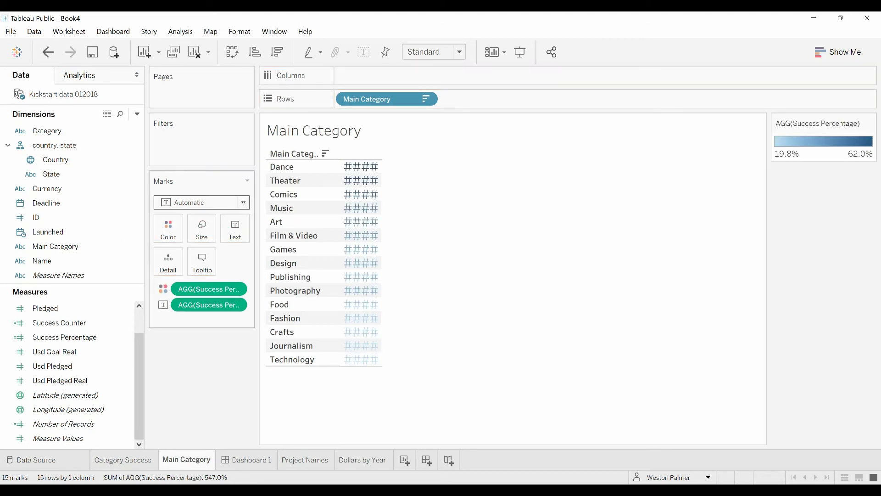
left_click(243, 202)
left_click(198, 276)
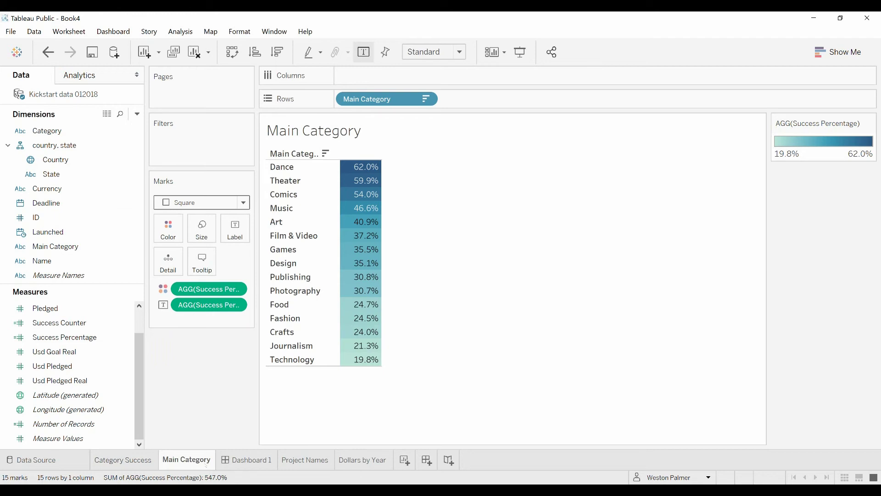
- Color the Category Success sheet's percentages by Success Percentage and set its mark type to Square
left_click(137, 460)
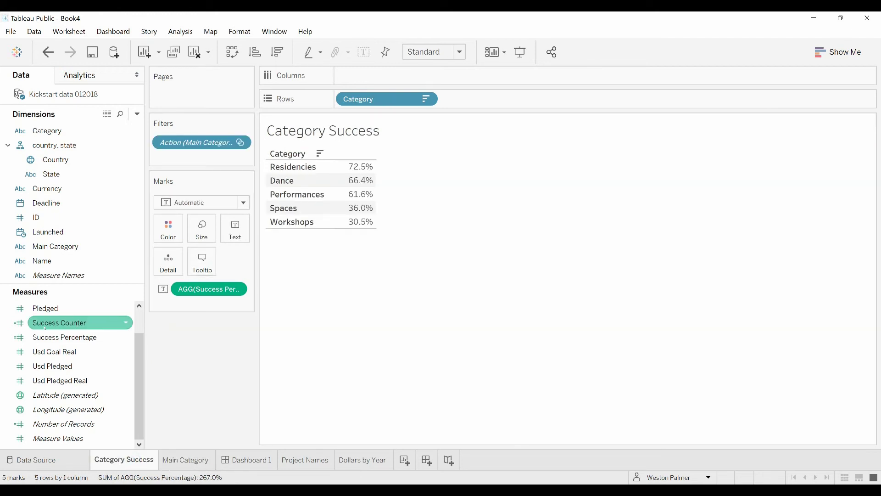
left_click(50, 339)
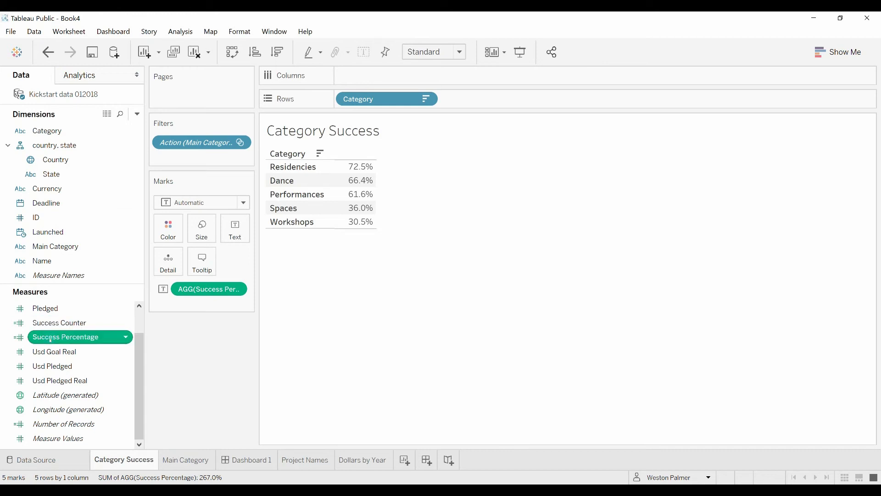
left_click_drag(50, 340, 168, 231)
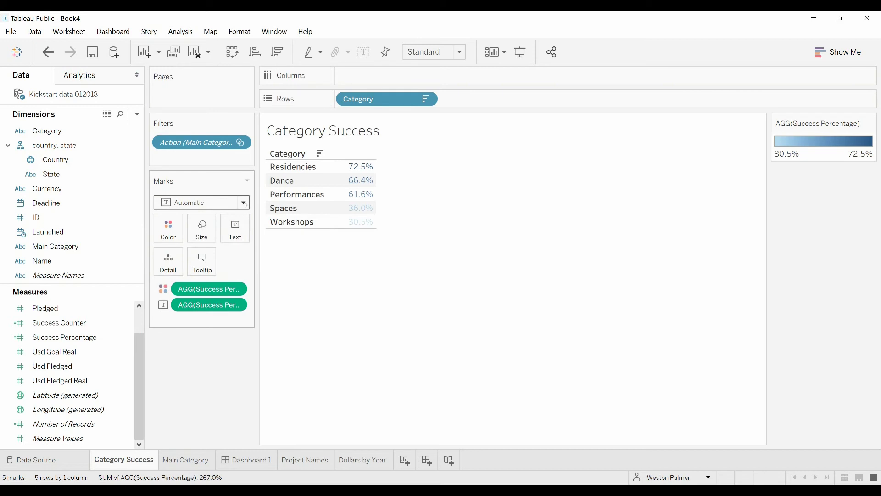
left_click(243, 203)
left_click(189, 274)
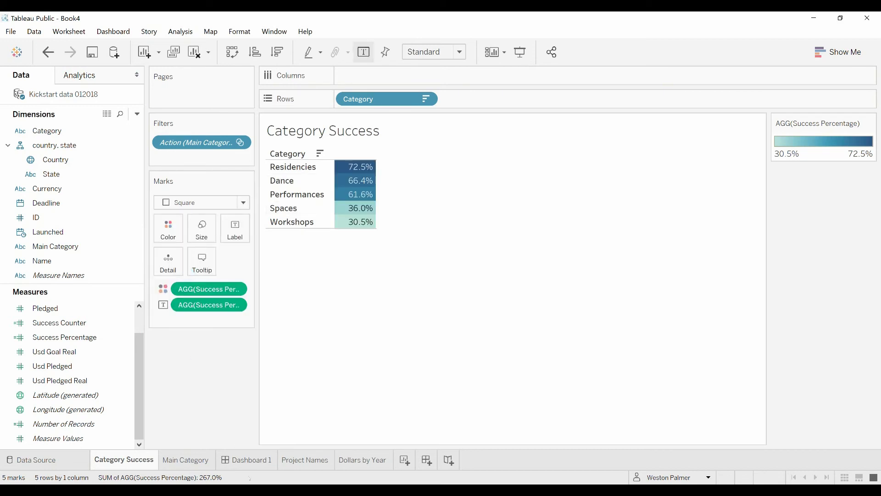
- Clear the Residencies and Dance selections on Dashboard 1 to view the shaded category tables
left_click(247, 460)
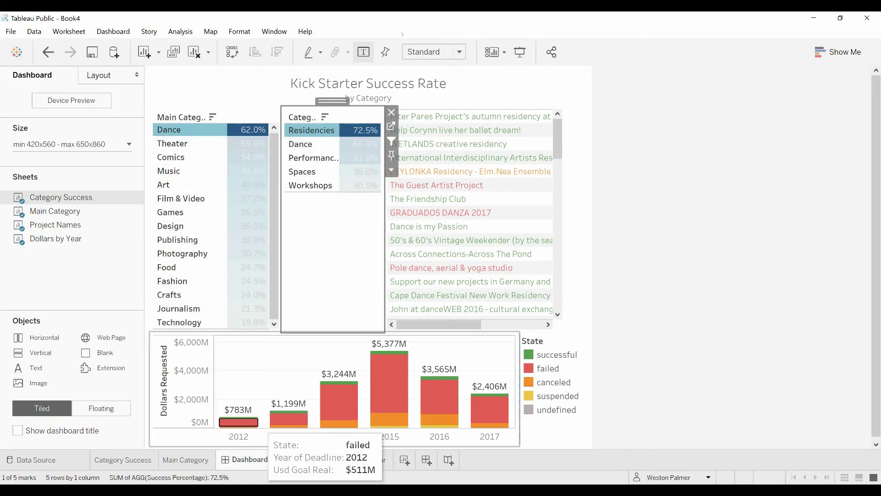
left_click(352, 131)
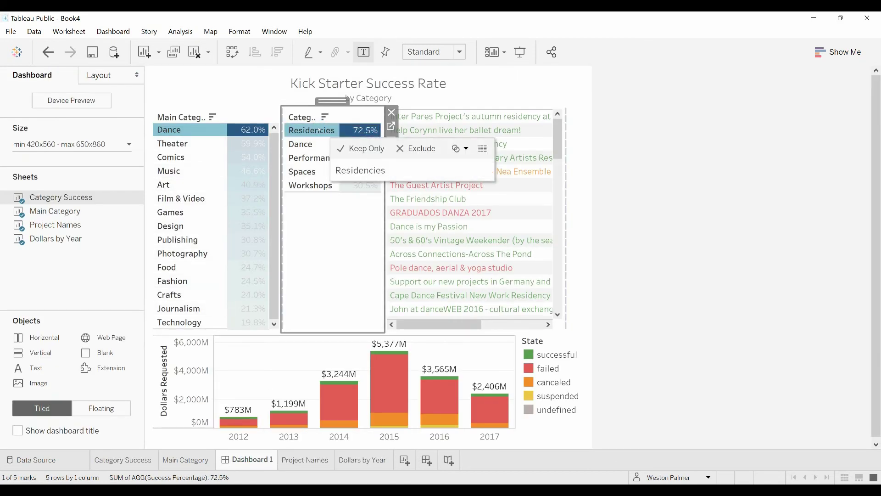
left_click(320, 130)
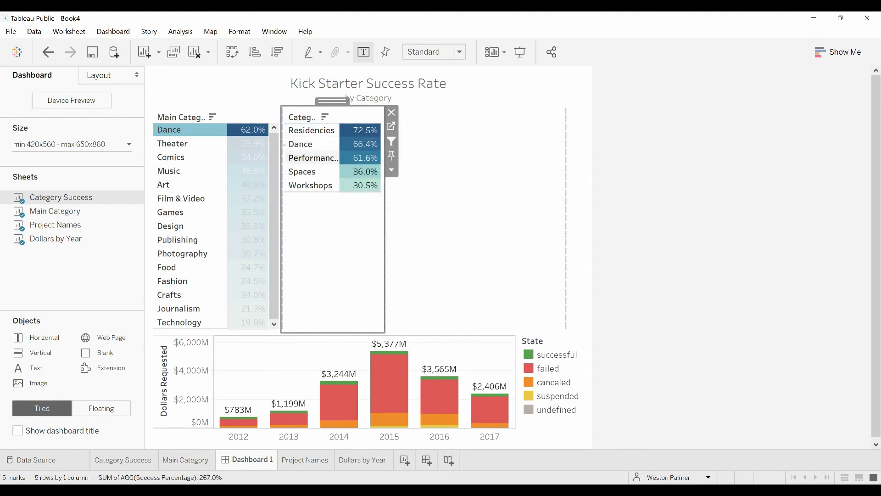
left_click(179, 131)
left_click(180, 131)
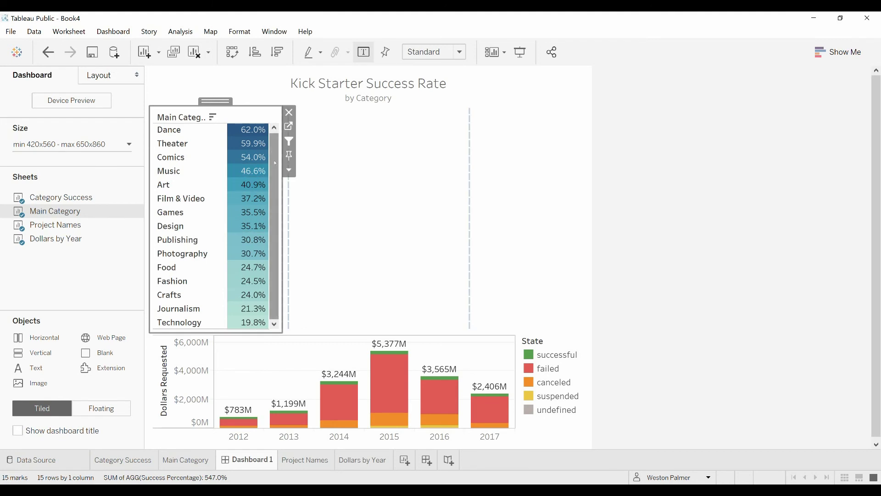
- Try fitting the Main Category table on the dashboard to Entire View
left_click_drag(274, 219, 274, 223)
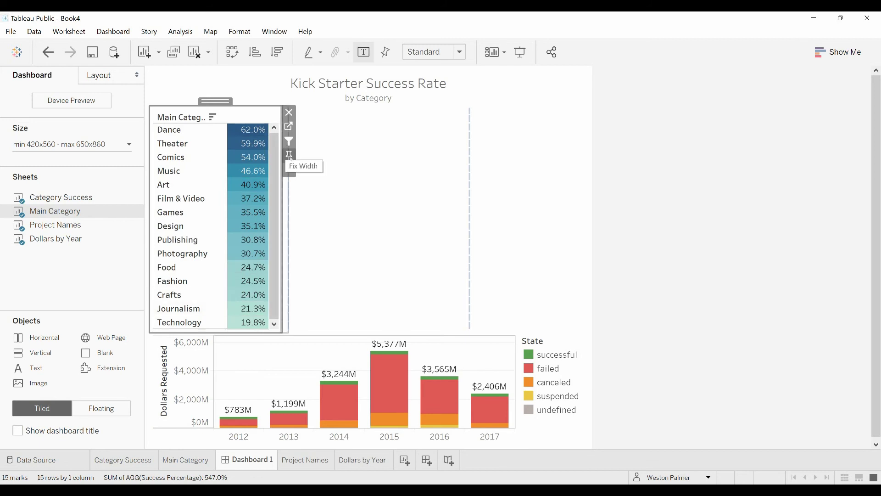
left_click(289, 170)
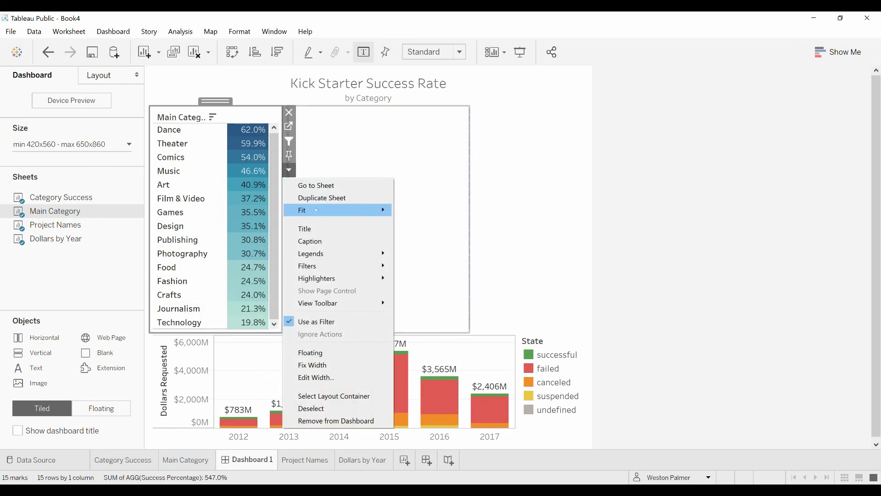
mouse_move(358, 211)
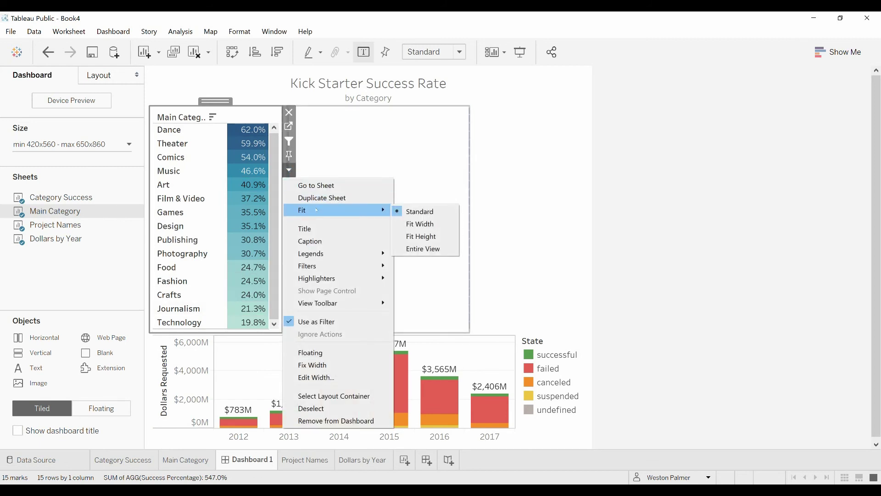
left_click(429, 249)
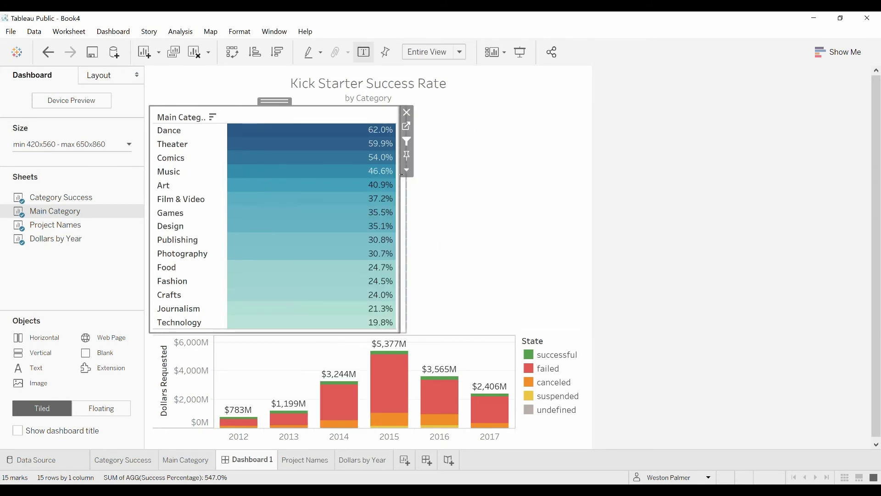
- Set the Main Category table on the dashboard to Fit Height
left_click(406, 171)
mouse_move(454, 210)
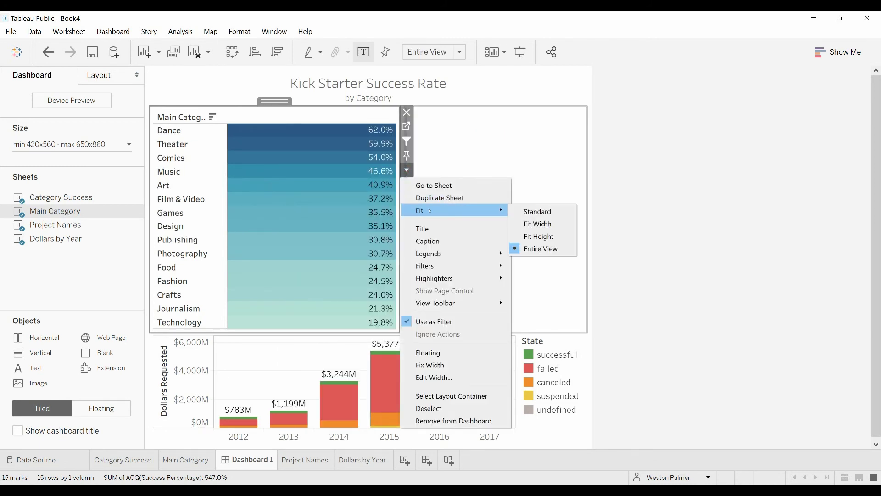
left_click(546, 237)
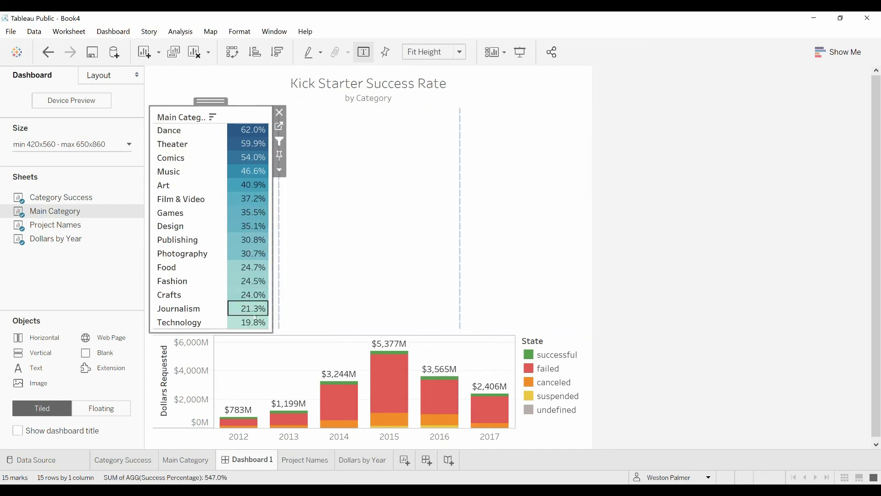
left_click(340, 228)
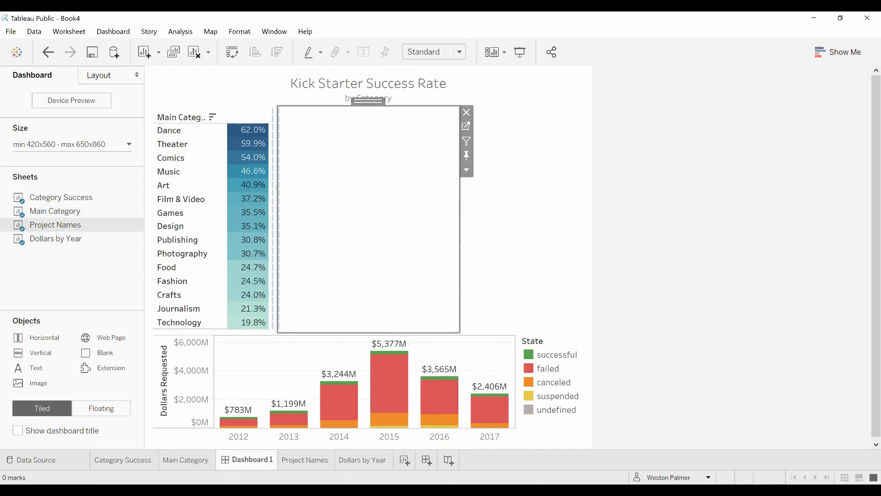
- Filter the dashboard to Film & Video and its Horror category, and look through the state-colored project names
left_click(178, 204)
left_click(179, 200)
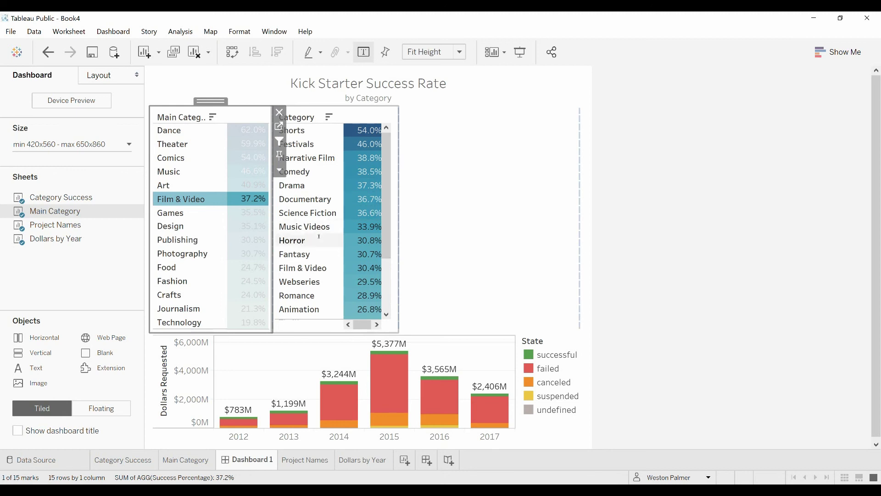
left_click(294, 241)
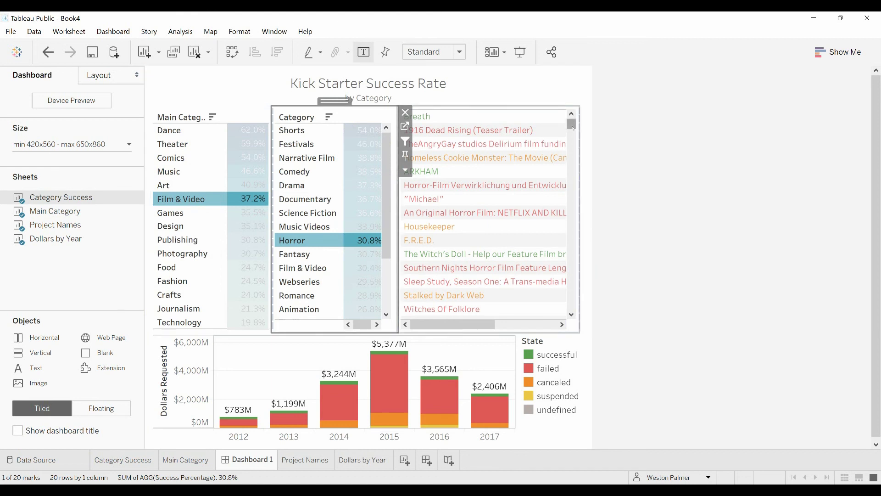
left_click(571, 124)
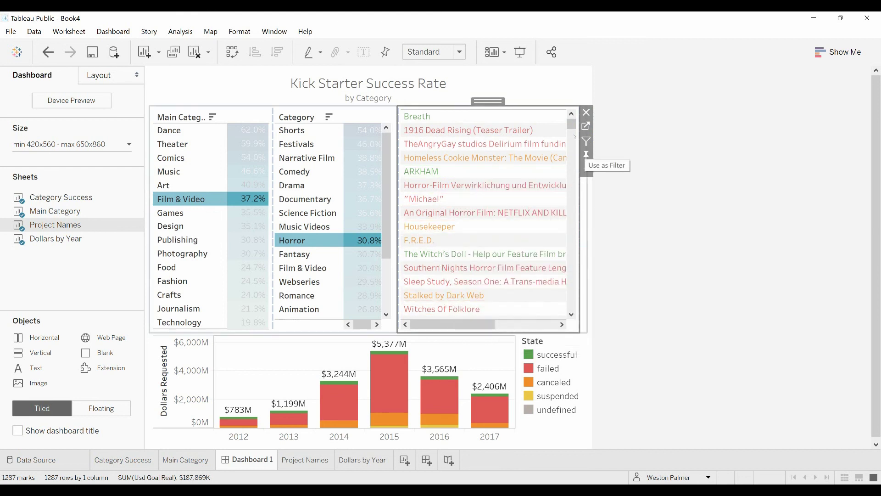
left_click_drag(572, 126, 571, 150)
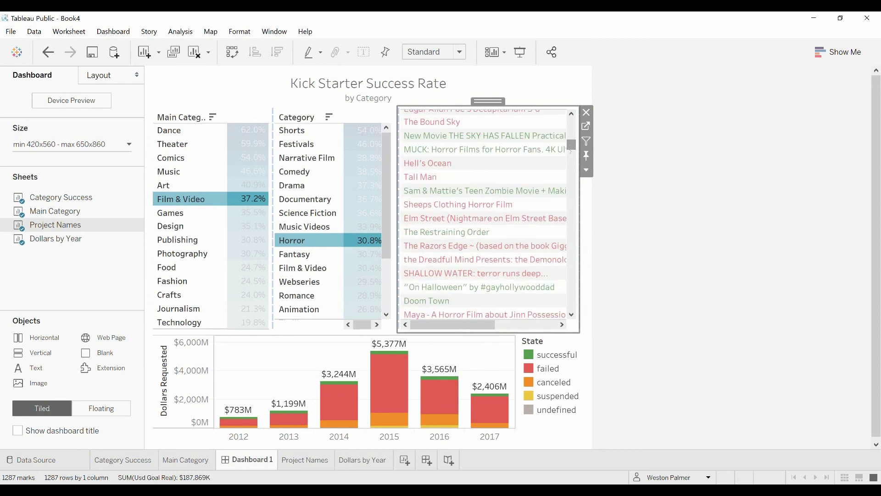
left_click(620, 206)
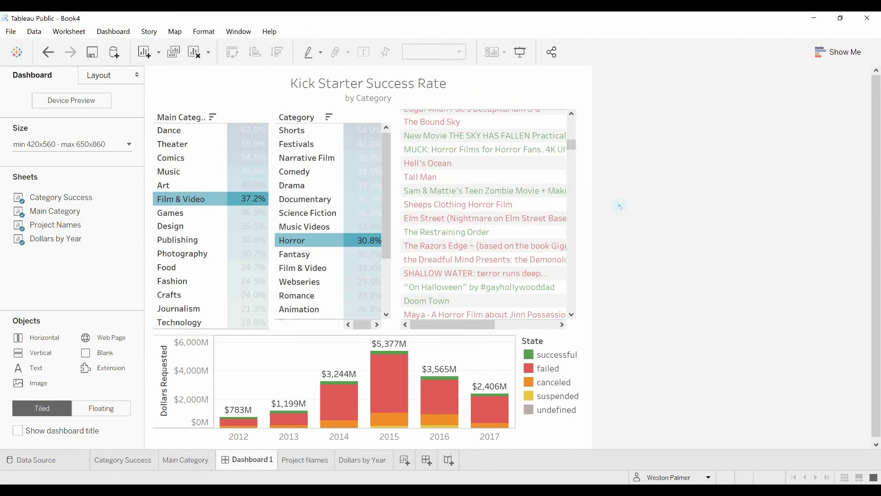